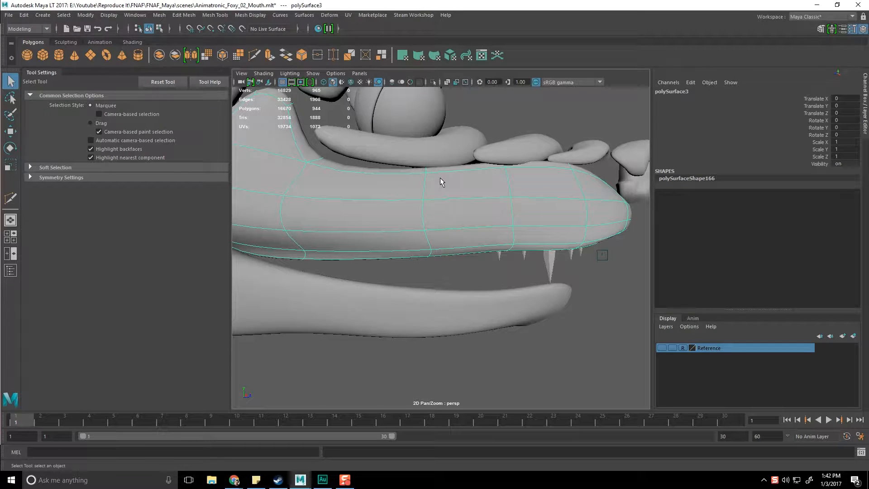
Slant the vertical edge loop midway along the upper snout by rotating it, and adjust its scale and position.
right_click_drag(442, 181, 436, 170)
left_click(437, 172)
key("e")
left_click_drag(465, 185, 481, 192)
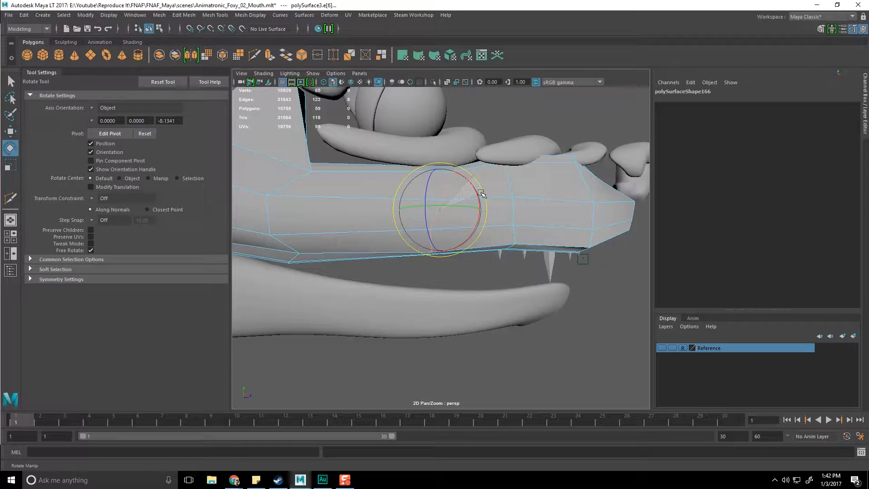
key("r")
mouse_move(438, 209)
left_mouse_down()
mouse_move(443, 196)
mouse_move(441, 212)
left_mouse_up()
key("w")
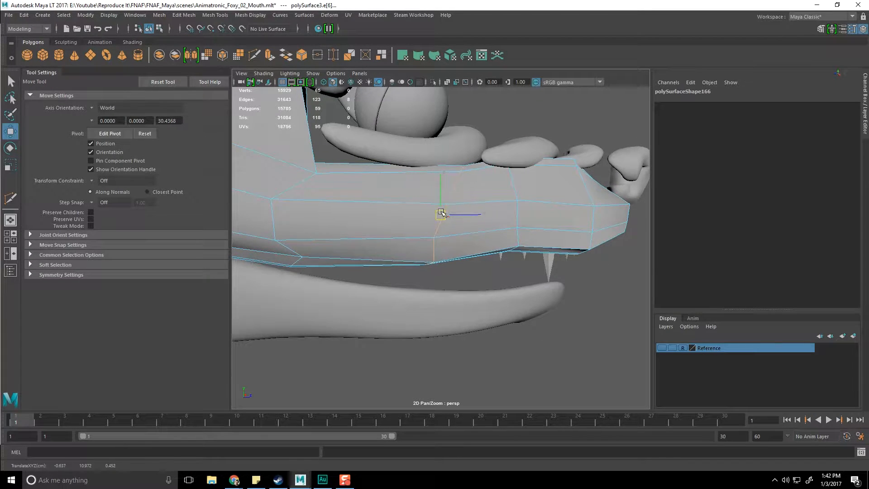
Examine the upper snout in smooth preview around its slanted middle edge loop.
left_click_drag(471, 183, 472, 141, "alt")
key("q")
left_click(521, 155)
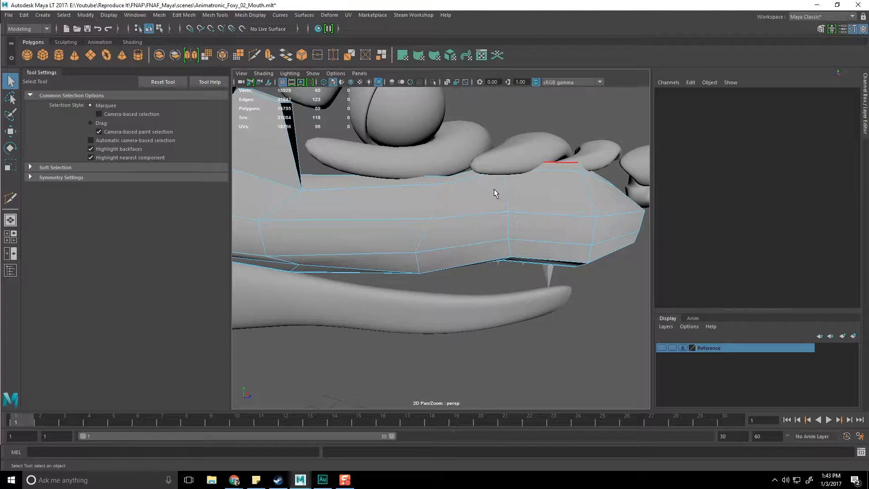
key("F8")
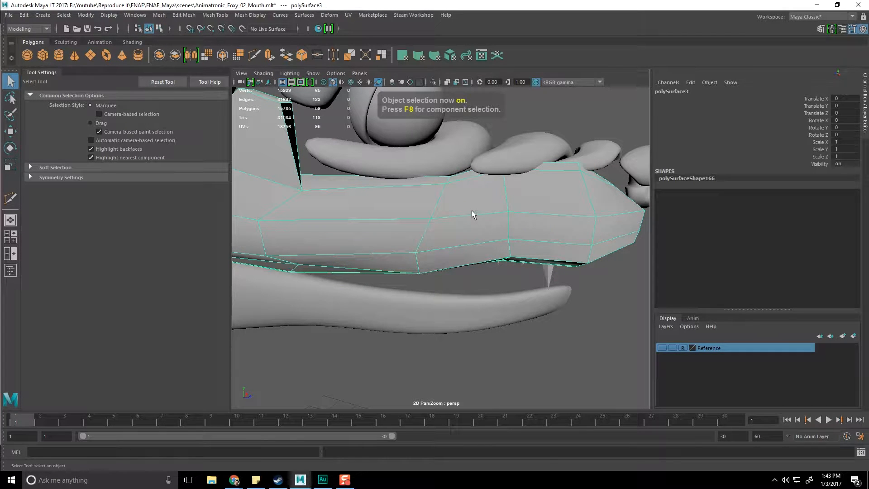
key("3")
right_click_drag(444, 204, 447, 180)
double_click(434, 209)
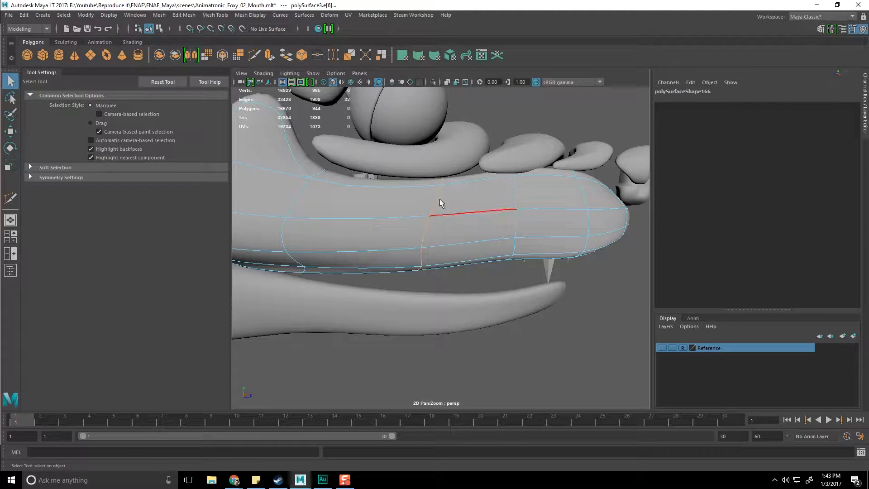
scroll(483, 205, "down", 3)
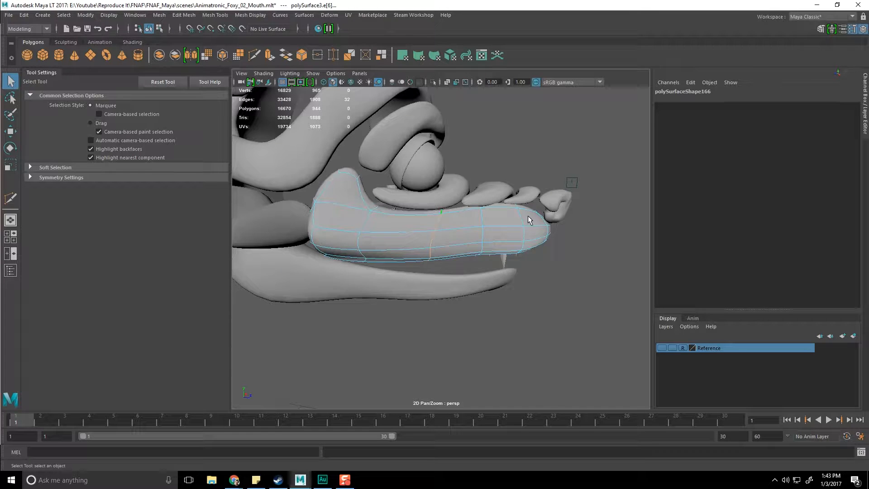
scroll(406, 232, "up", 3)
left_click_drag(427, 240, 452, 226, "alt")
Shift the bottom vertices of the slanted middle loop toward the back of the snout and preview the mesh smoothed.
right_click(455, 225)
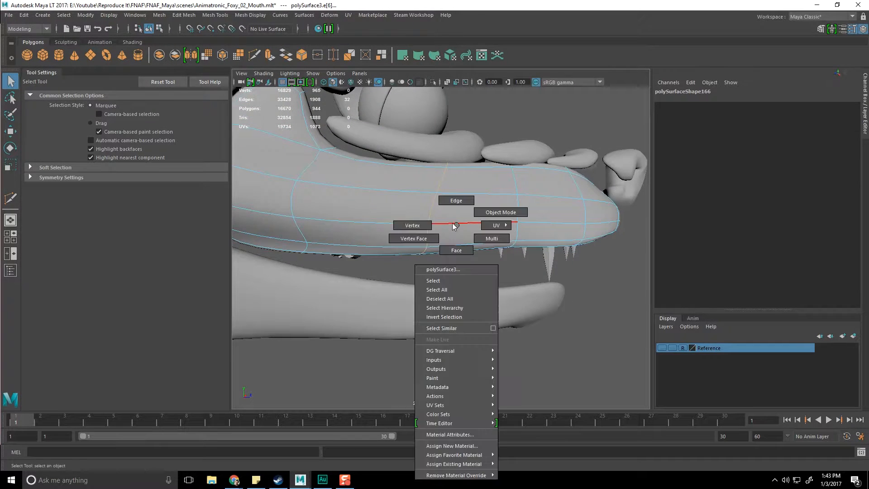
left_click(424, 222)
key("1")
left_click_drag(444, 267, 447, 265)
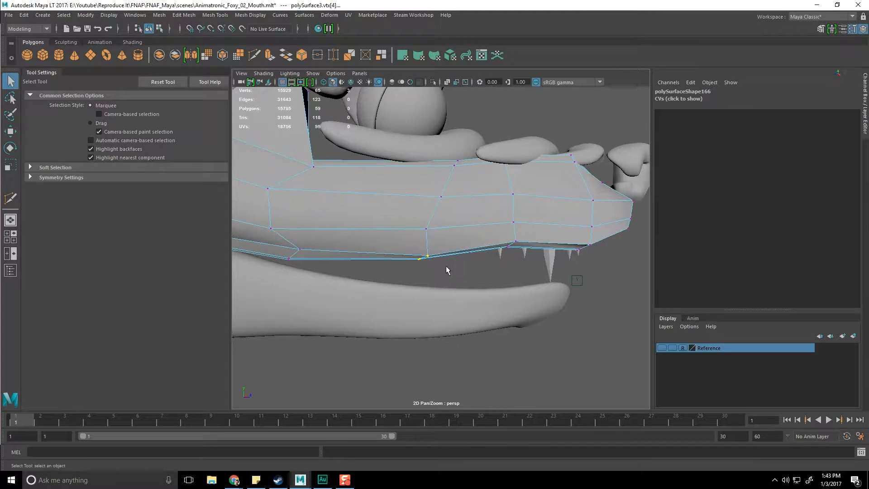
key("w")
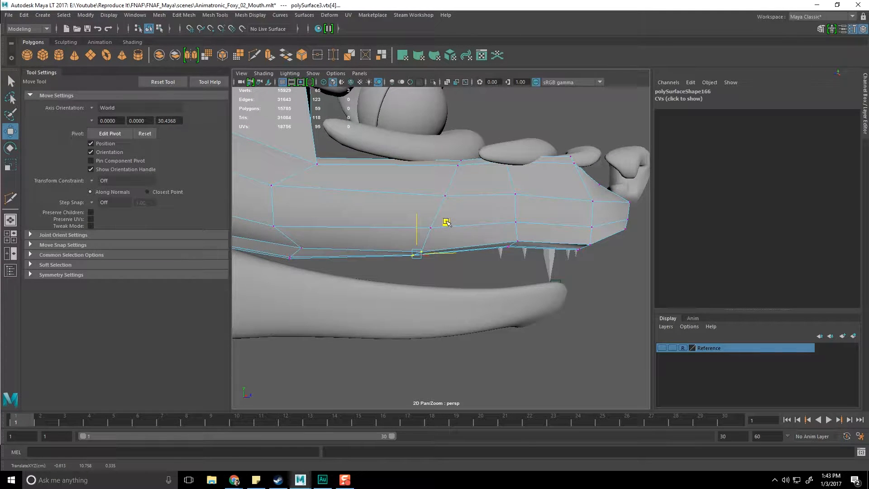
mouse_move(461, 195)
left_mouse_down("alt")
mouse_move(317, 219)
mouse_move(290, 194)
mouse_move(456, 197)
left_mouse_up("alt")
key("F8")
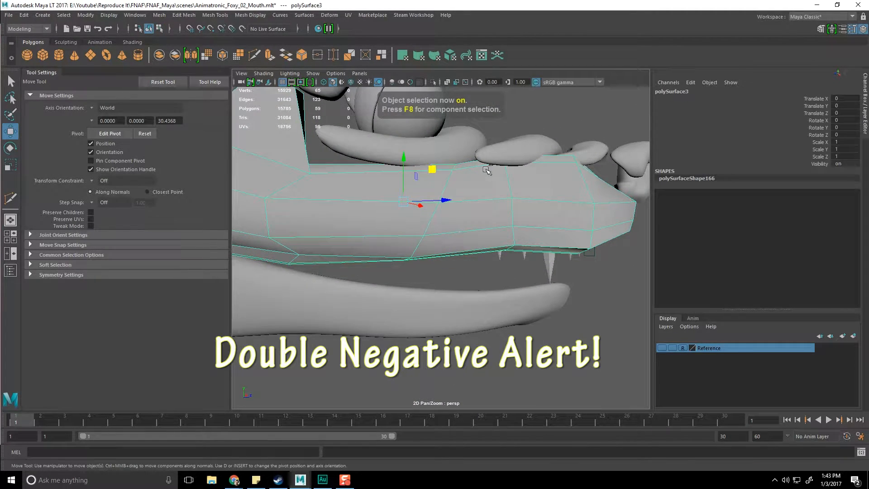
left_click_drag(502, 168, 453, 218, "alt")
key("3")
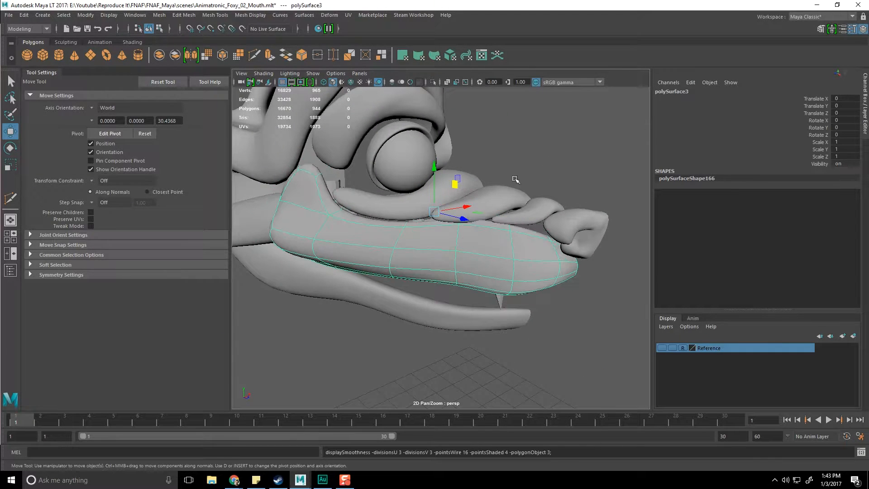
Return the upper snout to its unsmoothed display and detach its components along the slanted middle edge loop.
key("1")
scroll(453, 199, "up", 6)
right_click(455, 198)
left_click(458, 181)
left_click(433, 195)
right_click(436, 193, "shift")
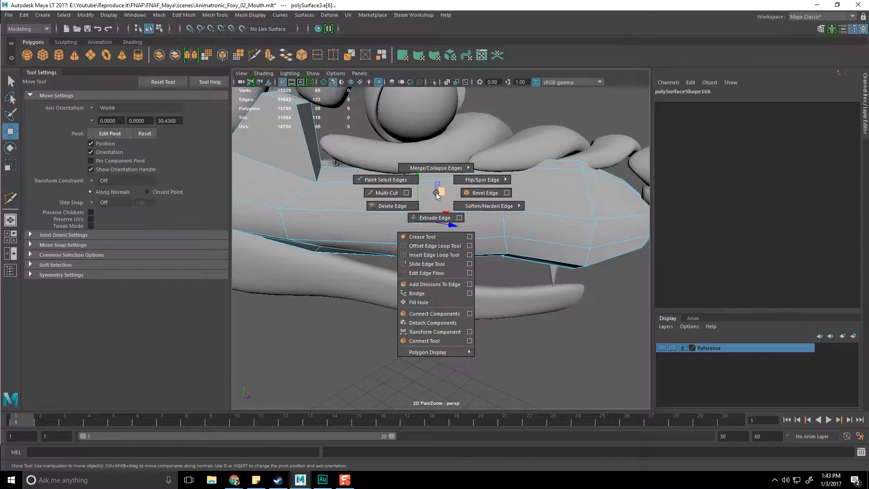
left_click(436, 323)
left_click_drag(425, 260, 437, 240, "alt")
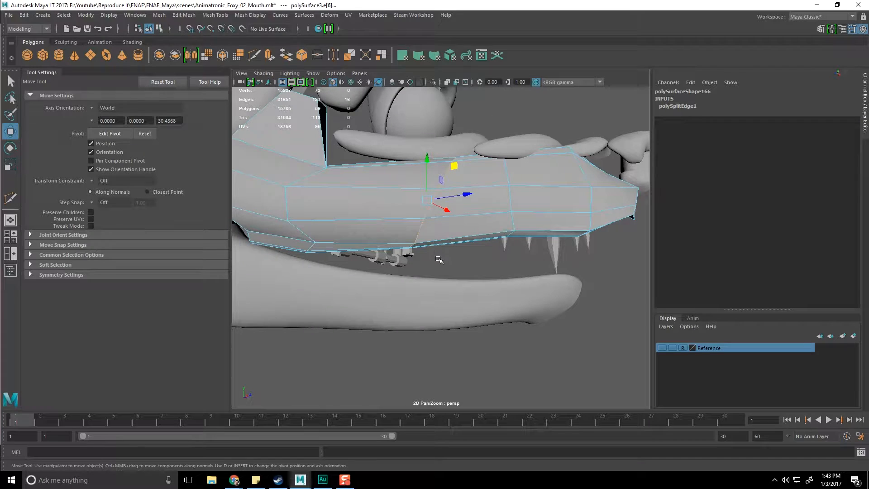
Separate the detached upper snout mesh into individual front and rear objects.
key("F8")
left_click(457, 221)
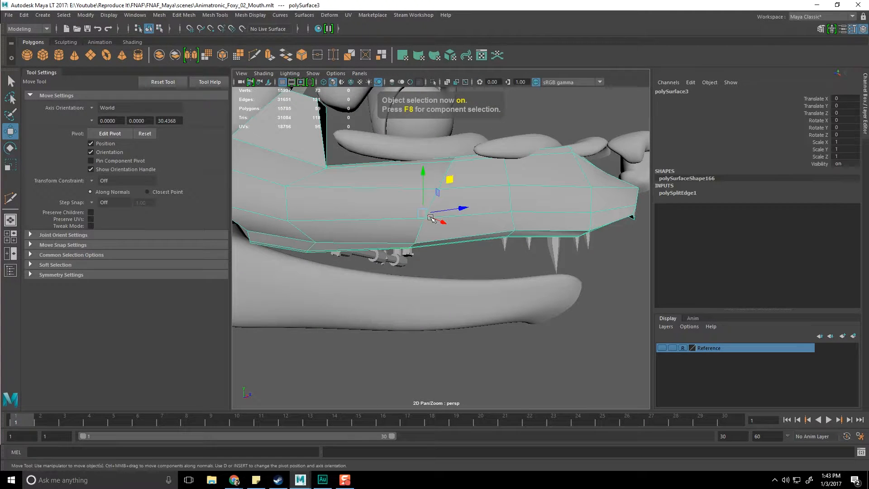
right_click_drag(480, 190, 480, 206)
key("F8")
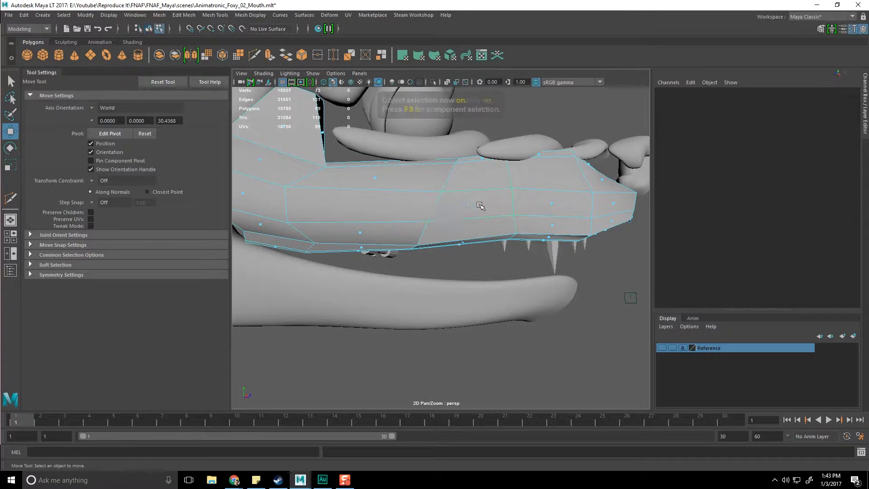
right_click(471, 203, "shift")
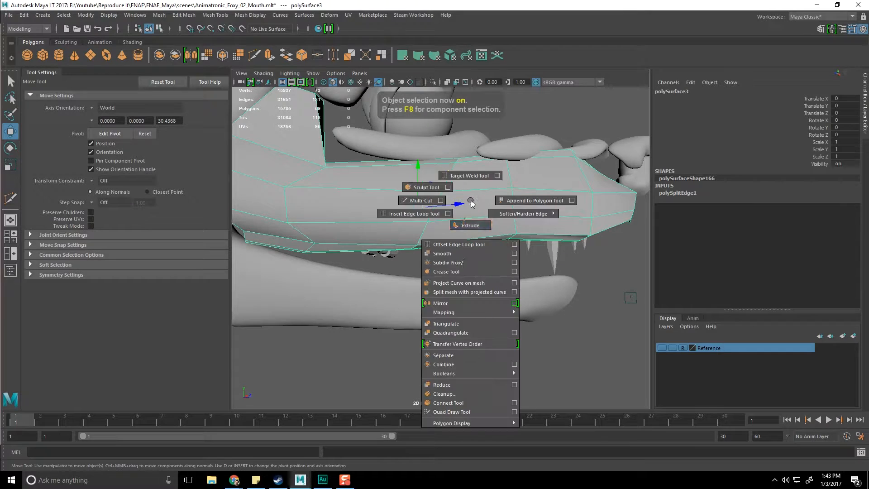
left_click(455, 356)
left_click(456, 262)
left_click(419, 210)
left_click_drag(420, 210, 512, 214, "alt")
left_click(476, 229)
left_click(390, 223)
left_click(491, 214)
left_click(514, 214)
Move the slanted border edges of the front snout piece forward to open a gap.
right_click(549, 208)
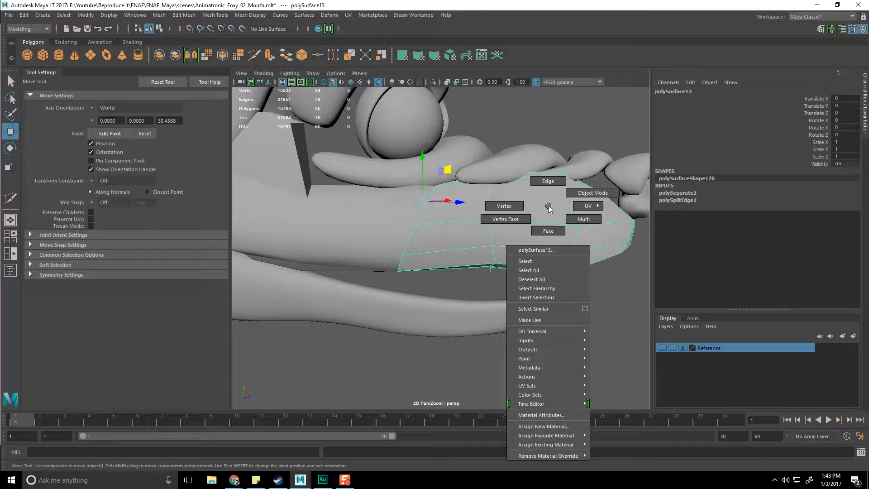
right_click_drag(541, 185, 542, 181)
left_click_drag(466, 193, 446, 200, "alt")
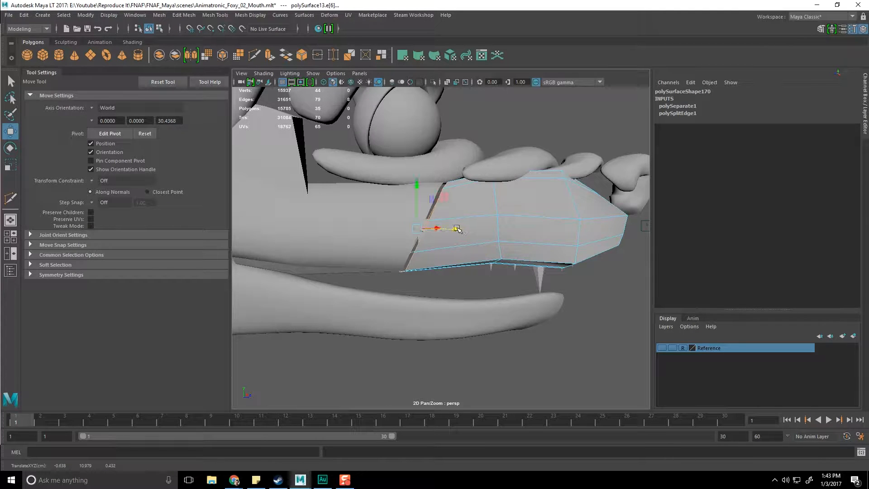
Move the slanted border edges of the rear snout piece backward to widen the gap.
left_click(389, 225)
left_click(397, 216)
right_click_drag(406, 200, 410, 183)
left_click_drag(453, 229, 450, 229)
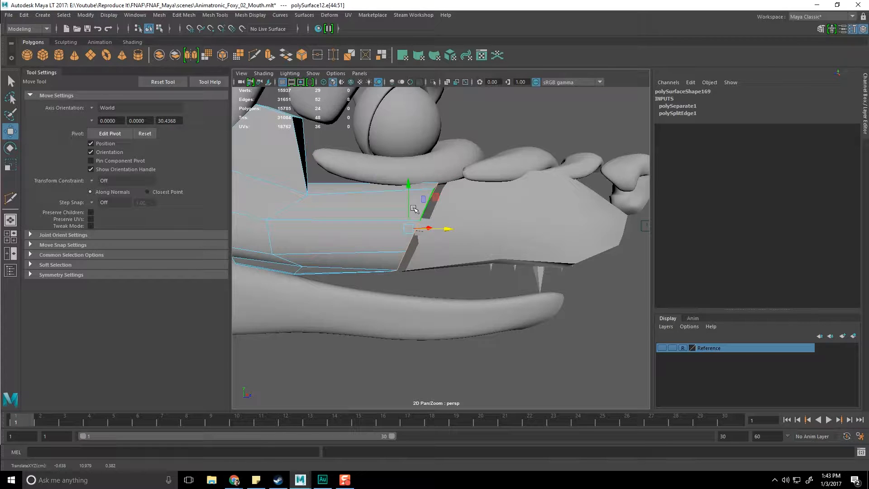
Turn on smooth preview for the front and rear snout pieces and inspect the gap between them.
left_click(460, 214)
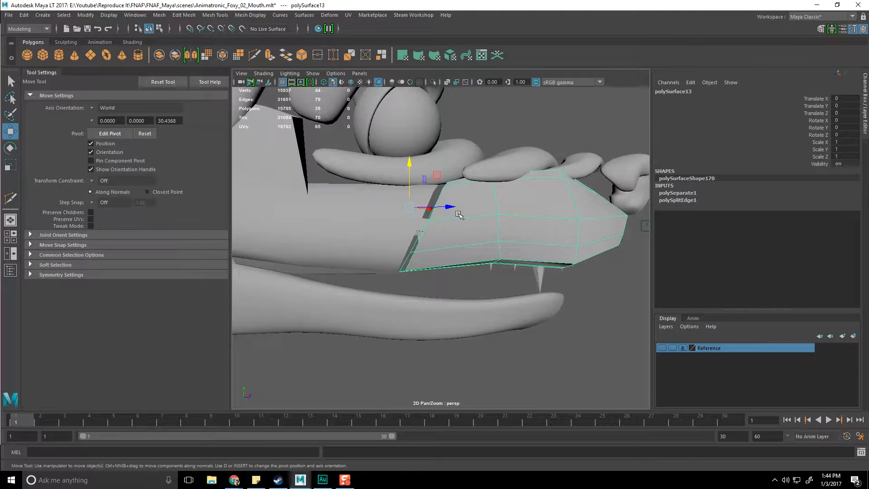
key("3")
left_click(357, 207)
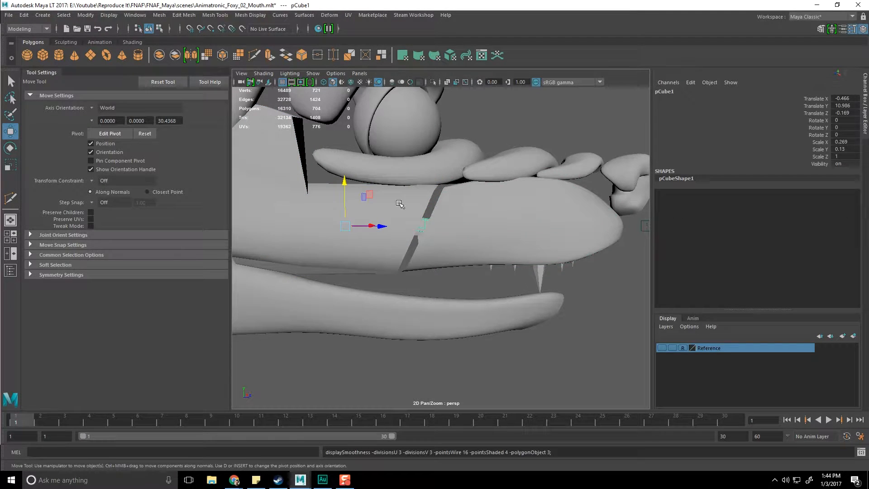
left_click(386, 216)
key("3")
scroll(410, 204, "up", 3)
key("q")
left_click(515, 126)
left_click(416, 204)
left_click_drag(436, 178, 399, 207, "alt")
scroll(409, 202, "up", 3)
middle_click_drag(409, 202, 491, 202, "alt")
mouse_move(491, 202)
left_mouse_down("alt")
mouse_move(471, 206)
mouse_move(497, 191)
left_mouse_up("alt")
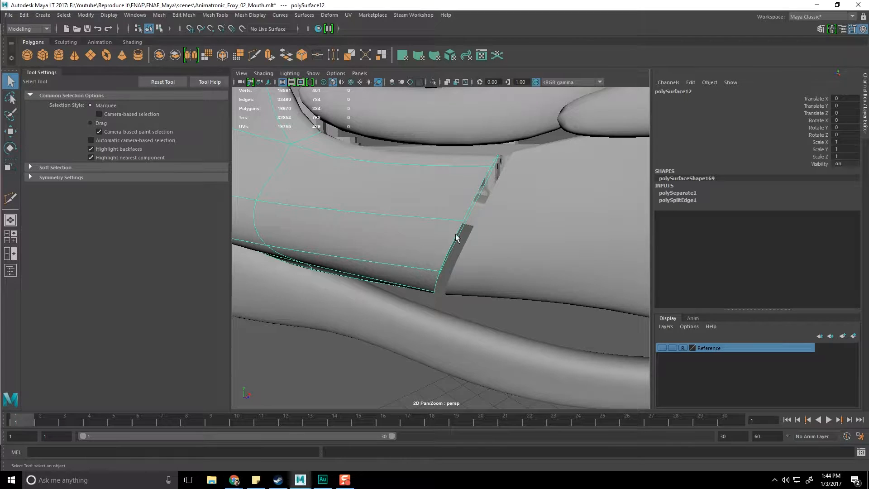
Hide the front snout piece, select the rear piece and save the scene.
left_click(501, 220)
key("ctrl+h")
left_click(449, 209)
left_click_drag(450, 208, 386, 230, "alt")
key("ctrl+s")
Bridge the upper and lower inner edges of the unsmoothed rear snout piece to form an inner wall.
key("1")
mouse_move(385, 230)
right_mouse_down()
mouse_move(388, 258)
mouse_move(392, 230)
right_mouse_up()
double_click(399, 310)
left_click(430, 297, "shift")
right_click(430, 298, "shift")
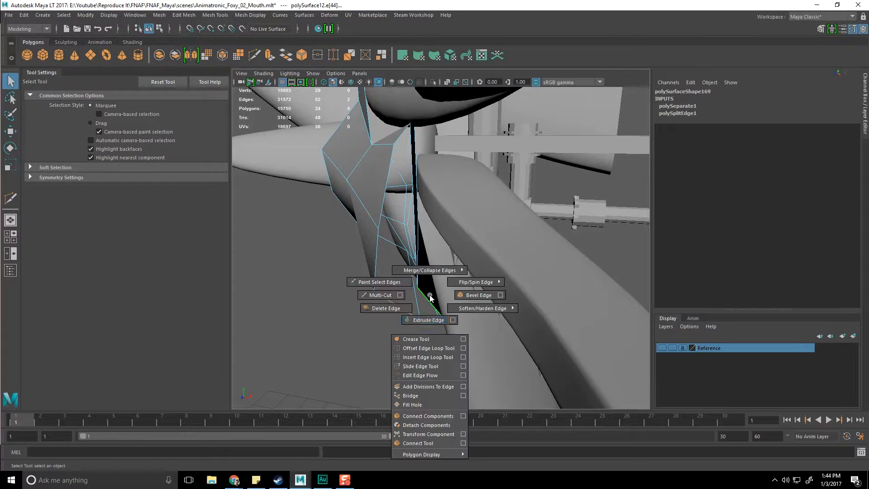
right_click_drag(433, 398, 433, 397, "shift")
left_click_drag(423, 287, 382, 235, "alt")
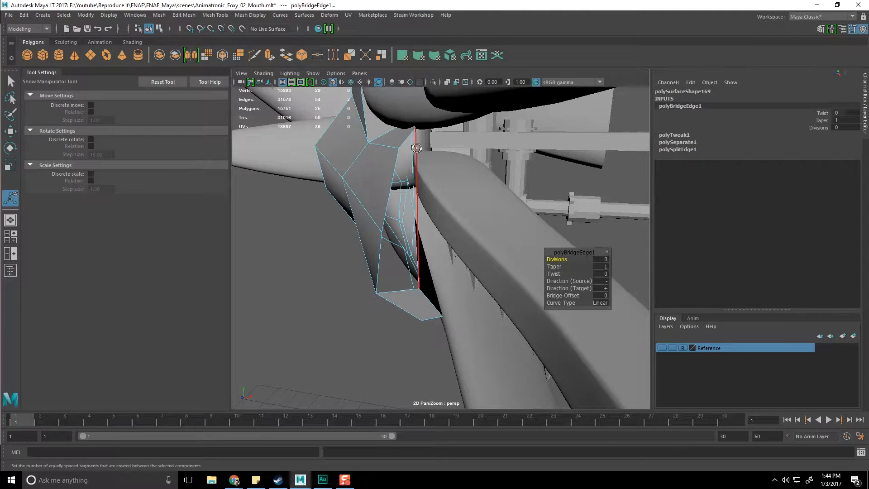
left_click_drag(416, 148, 381, 157, "alt")
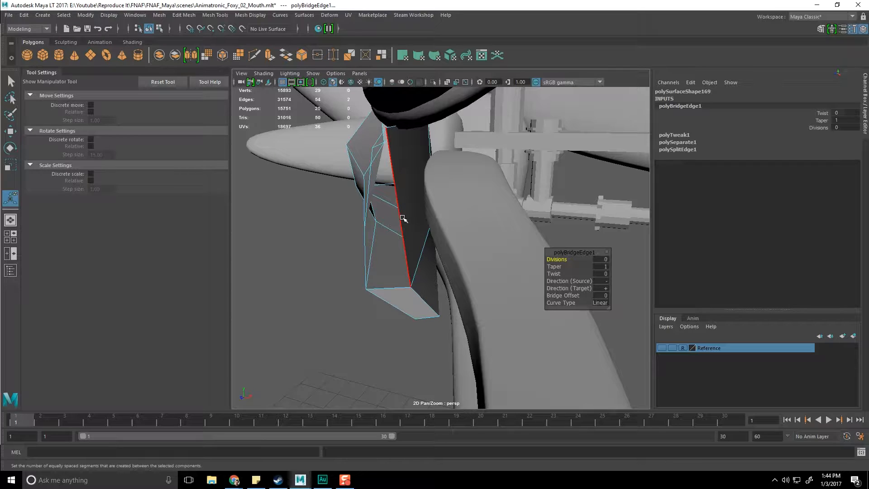
Multi-Cut a horizontal edge line around the back of the rear snout piece and across its inner wall.
key("q")
key("F8")
left_click_drag(400, 200, 438, 232, "alt")
right_click_drag(450, 226, 398, 234, "shift")
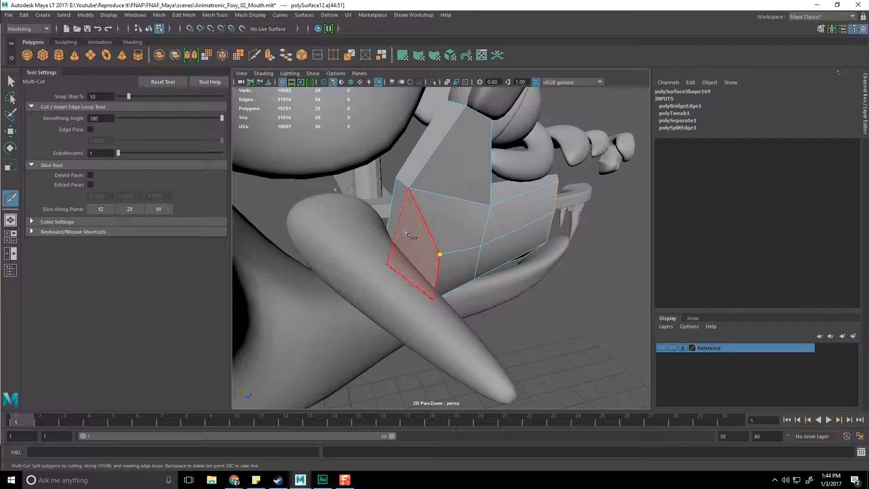
left_click_drag(394, 230, 427, 231, "alt")
left_click_drag(291, 221, 427, 265, "alt")
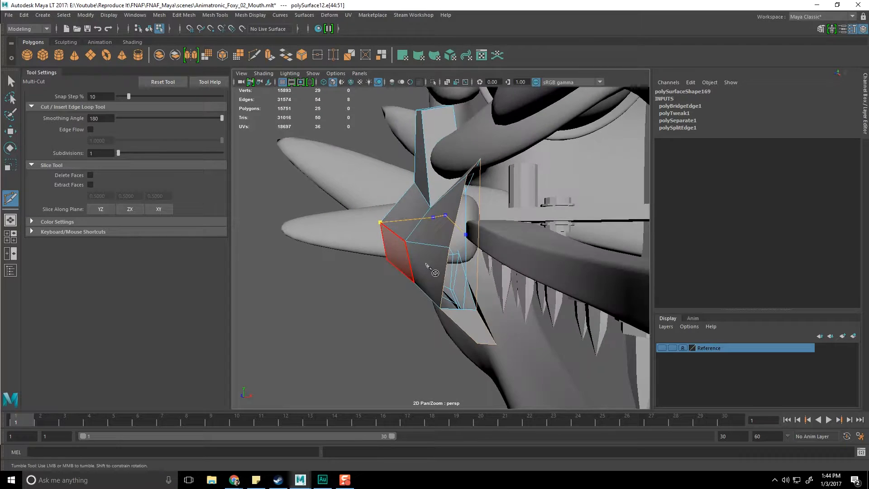
key("Return")
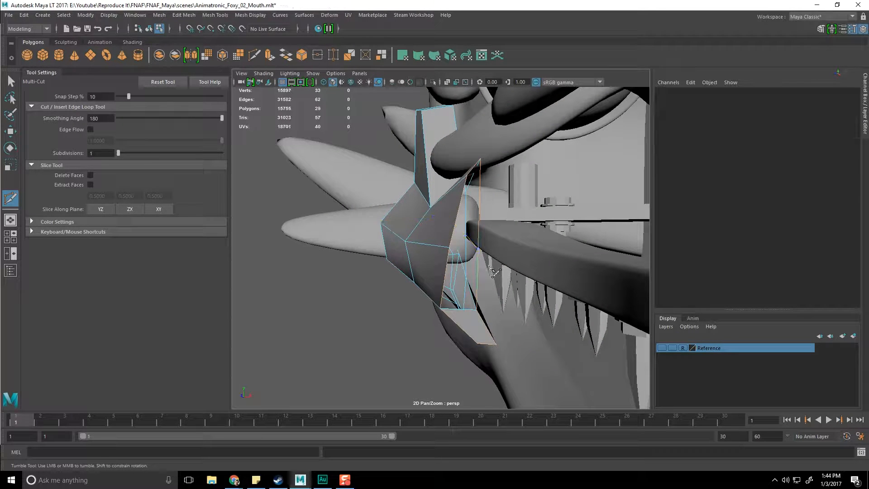
Bridge the remaining open edges beside the inner wall of the rear snout piece with two more faces.
key("q")
right_click_drag(430, 224, 430, 198)
left_click(446, 278)
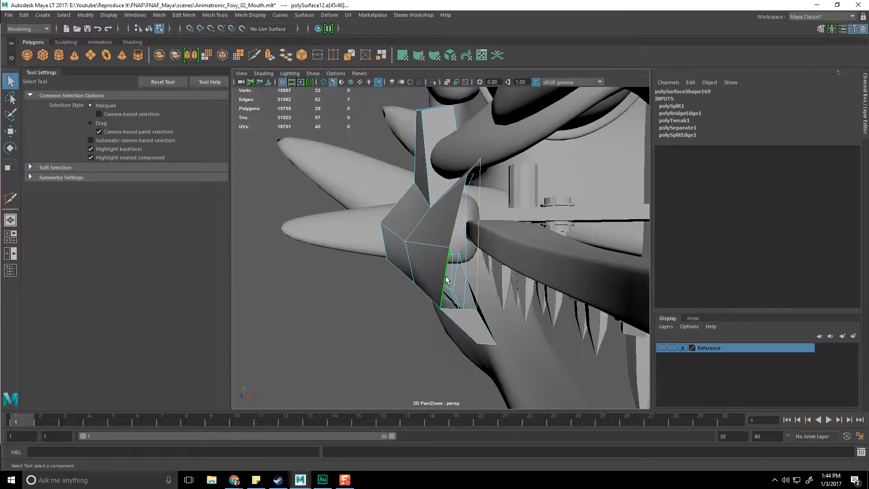
right_click_drag(482, 277, 479, 376, "shift")
left_click_drag(482, 323, 410, 232, "alt")
left_click(407, 228)
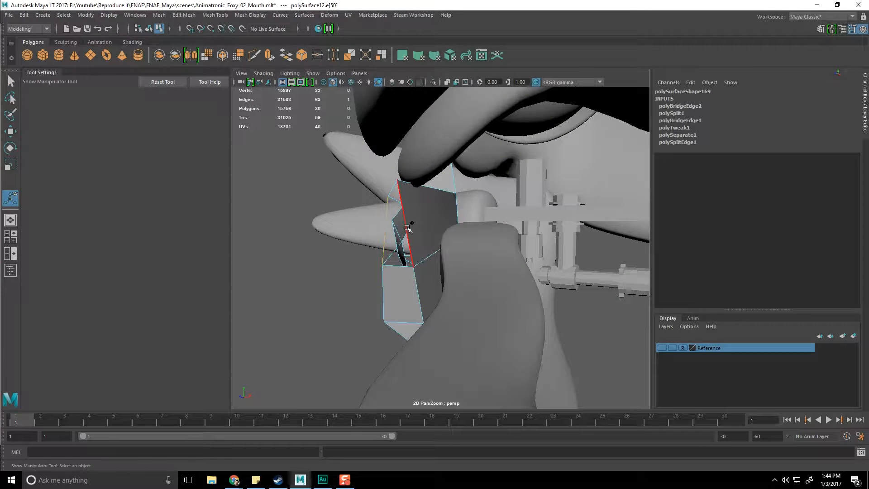
key("g")
left_click_drag(313, 252, 390, 262, "alt")
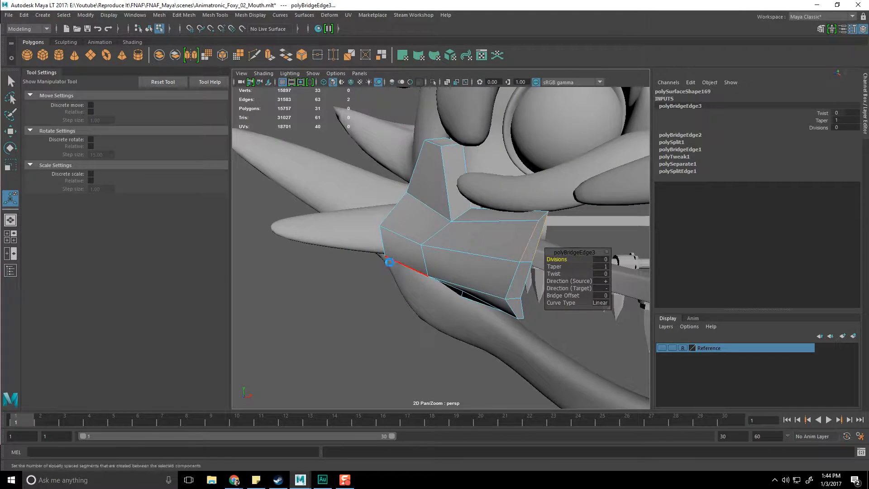
Turn on smooth preview for the bridged rear snout piece and inspect it from the side.
key("3")
key("q")
left_click_drag(413, 330, 473, 311, "alt")
left_click_drag(421, 217, 428, 244, "alt")
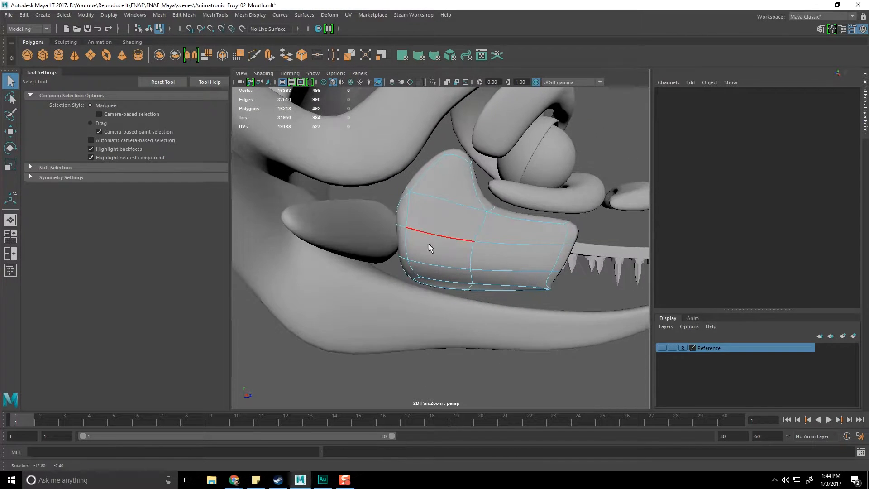
Open the Node Editor.
left_click(110, 15)
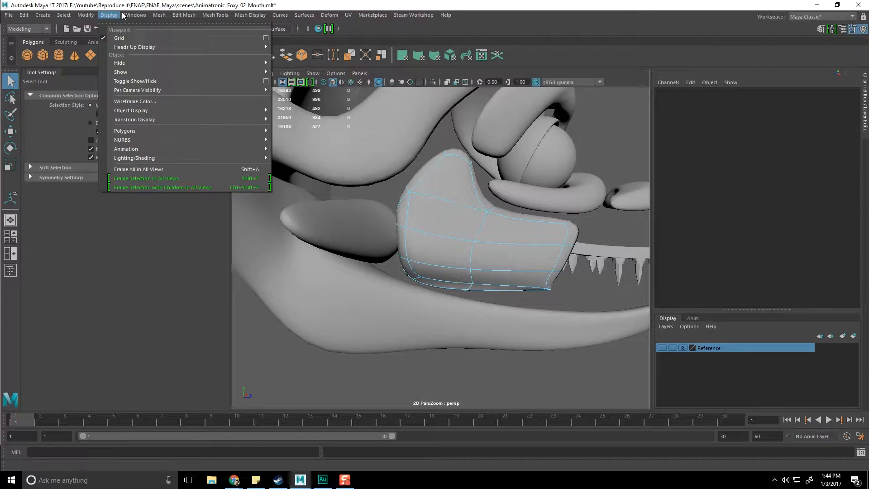
mouse_move(131, 15)
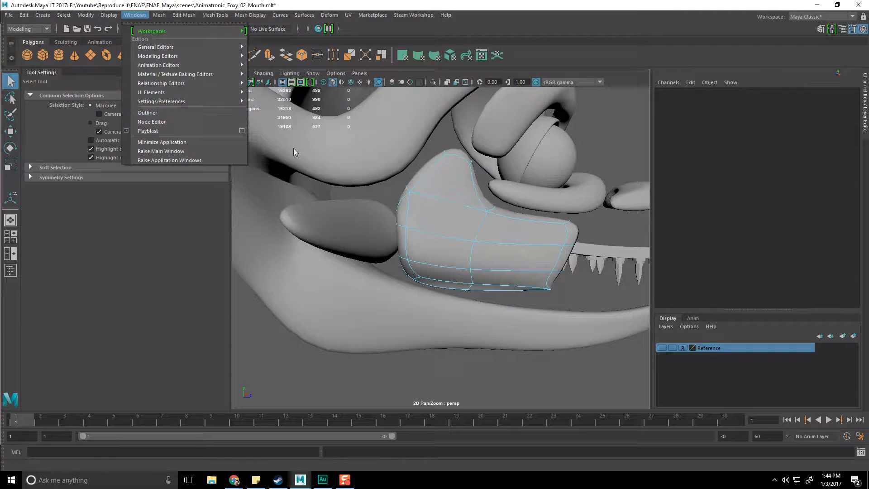
left_click(181, 121)
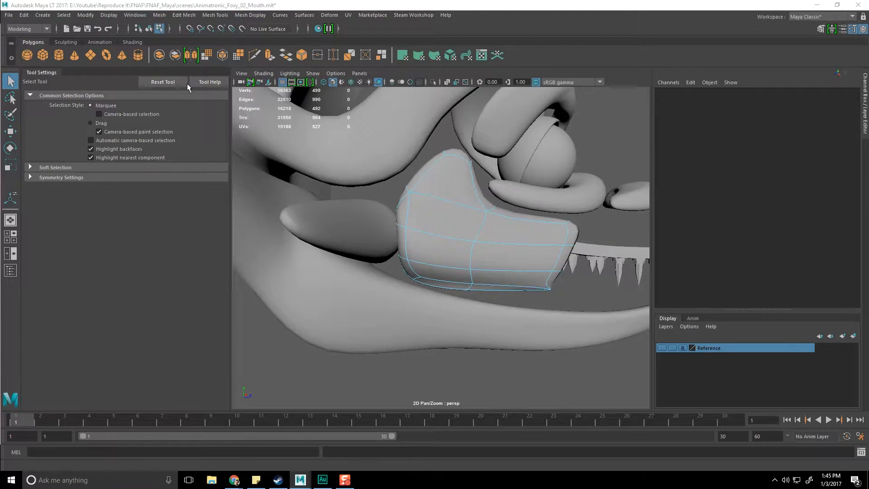
Open the Outliner, close the Node Editor and expand the Animatronic_Pug group.
left_click(135, 15)
left_click(152, 113)
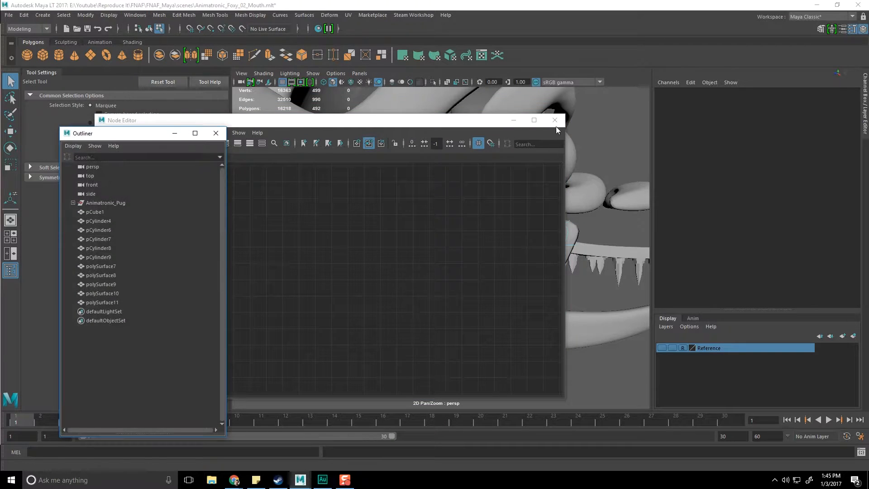
left_click(555, 120)
left_click(74, 203)
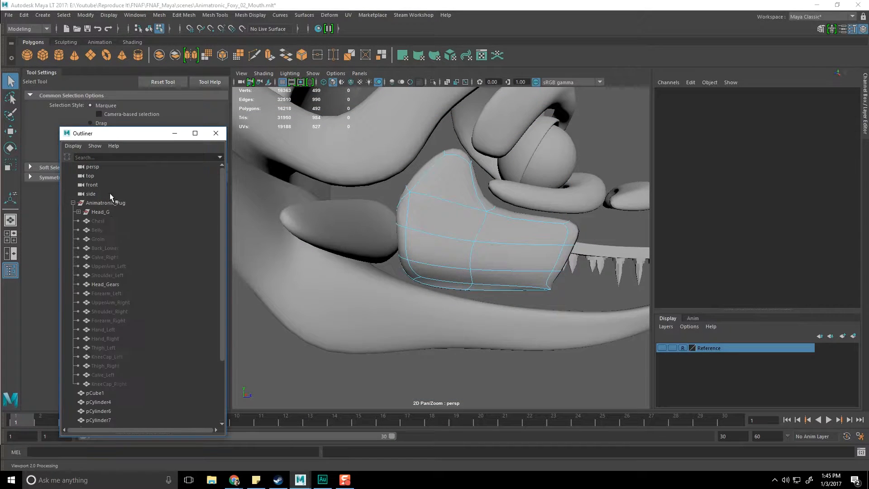
Look through the parts listed in the Animatronic_Pug group, from Head_Gears down to KneeCap_Right.
left_click(109, 284)
left_click(111, 293)
left_click(114, 303)
left_click(115, 311)
left_click(114, 330)
left_click(115, 338)
left_click(114, 348)
left_click(112, 366)
left_click(111, 375)
left_click(110, 384)
scroll(339, 256, "down", 6)
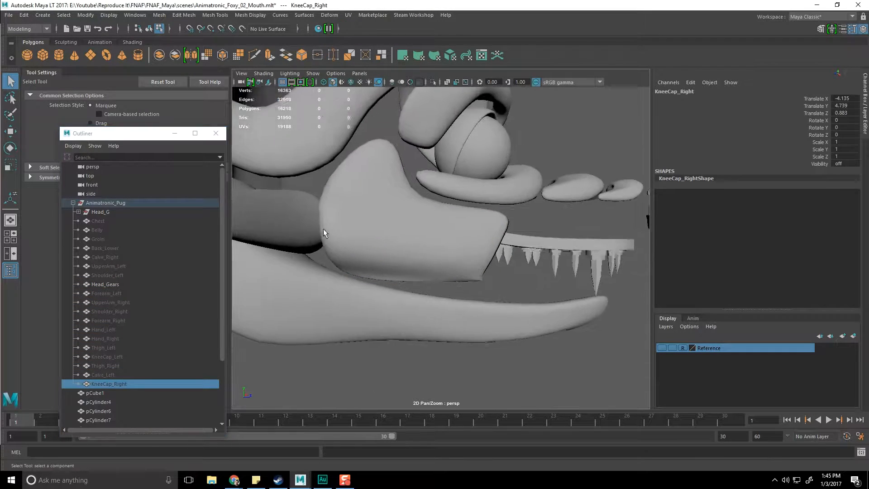
Show all hidden objects in the scene.
left_click(108, 15)
mouse_move(154, 72)
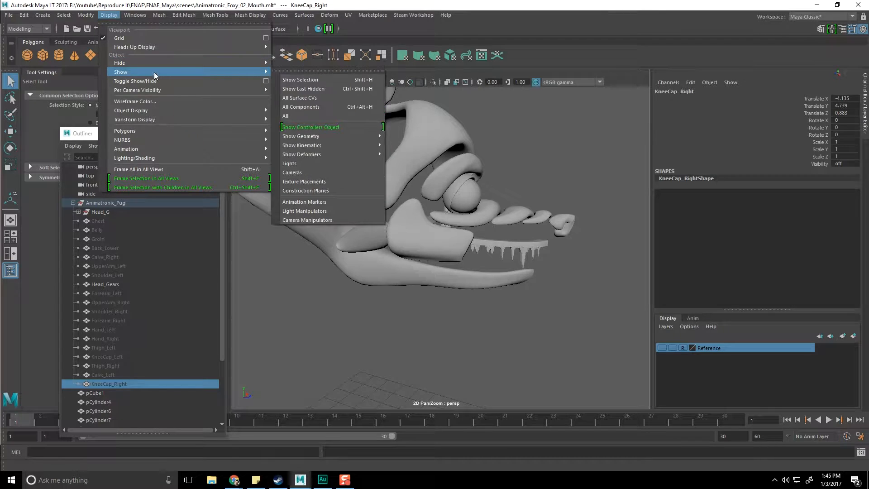
left_click(296, 116)
scroll(523, 248, "down", 8)
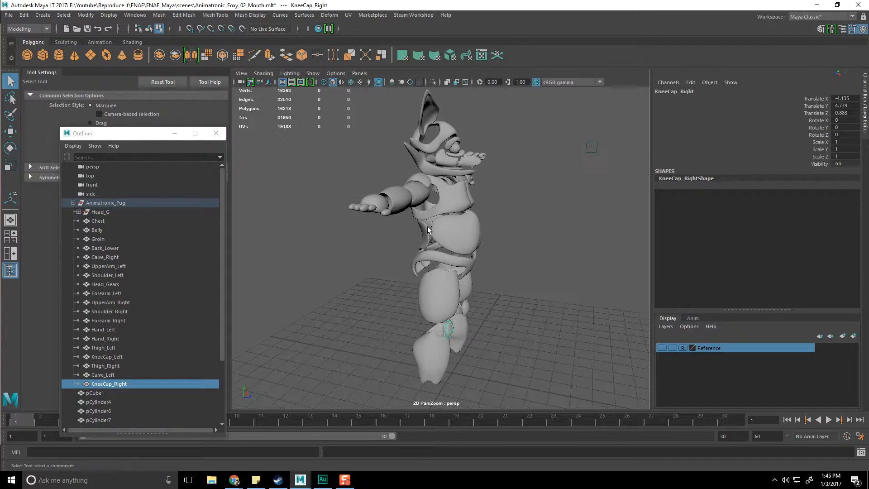
Select the animatronic's body parts below the head in object mode and hide them.
left_click_drag(565, 376, 585, 378)
key("alt+h")
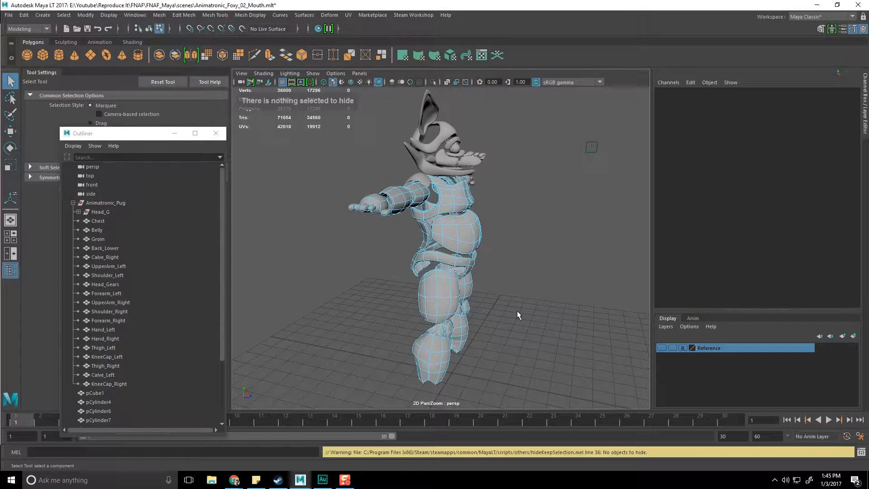
key("F8")
key("ctrl+h")
left_click_drag(484, 294, 551, 264, "alt")
right_click_drag(551, 264, 514, 278, "alt")
Hide the left hand and both shoulder pieces.
left_click(534, 244)
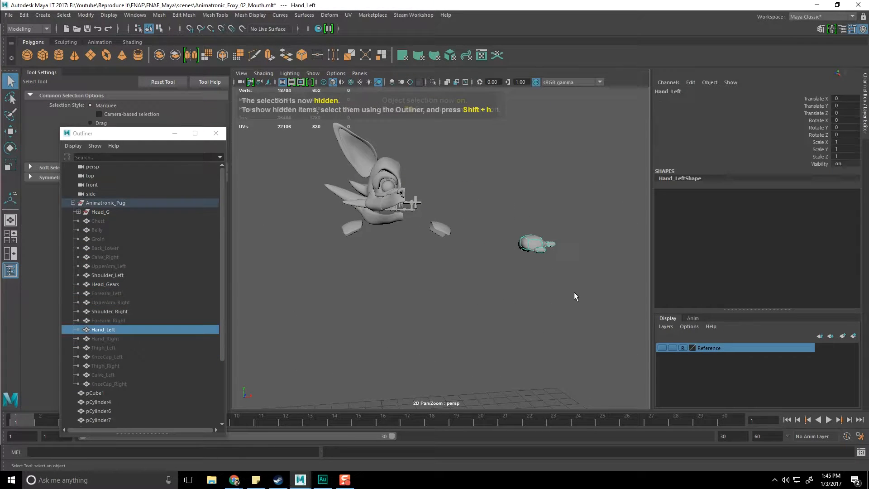
key("ctrl+h")
left_click(440, 233)
key("ctrl+h")
left_click(349, 228)
key("ctrl+h")
Put the rear snout piece into vertex editing and select its lower front corner vertices for moving, with smooth preview on.
scroll(362, 244, "up", 5)
scroll(350, 199, "down", 5)
left_click_drag(369, 276, 409, 281, "alt")
scroll(419, 267, "up", 6)
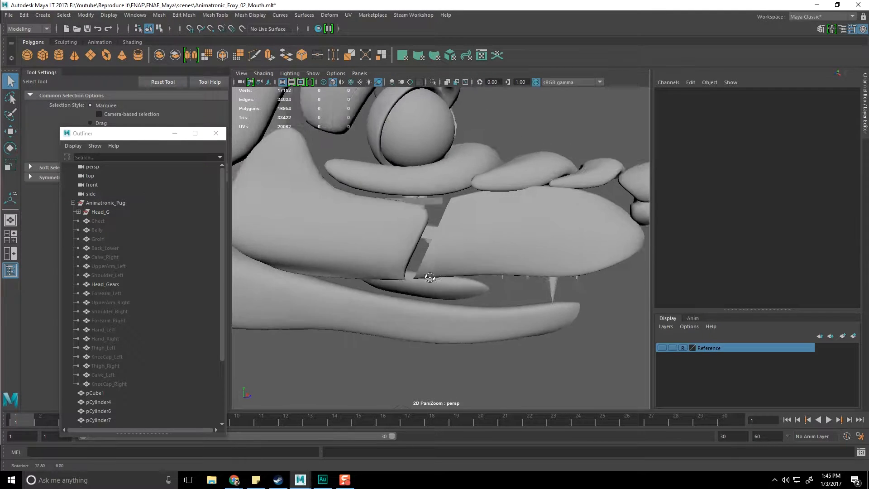
left_click(419, 256)
right_click_drag(417, 232, 396, 235)
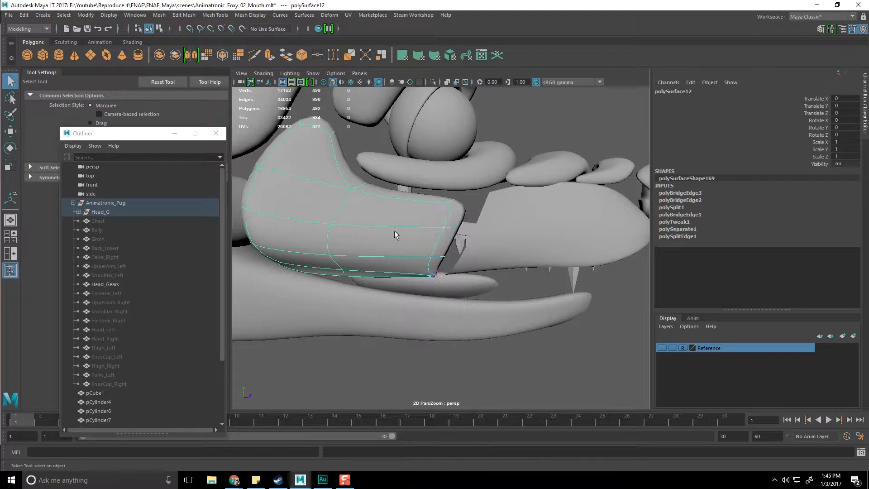
key("1")
left_click_drag(421, 289, 457, 259, "alt")
key("w")
key("3")
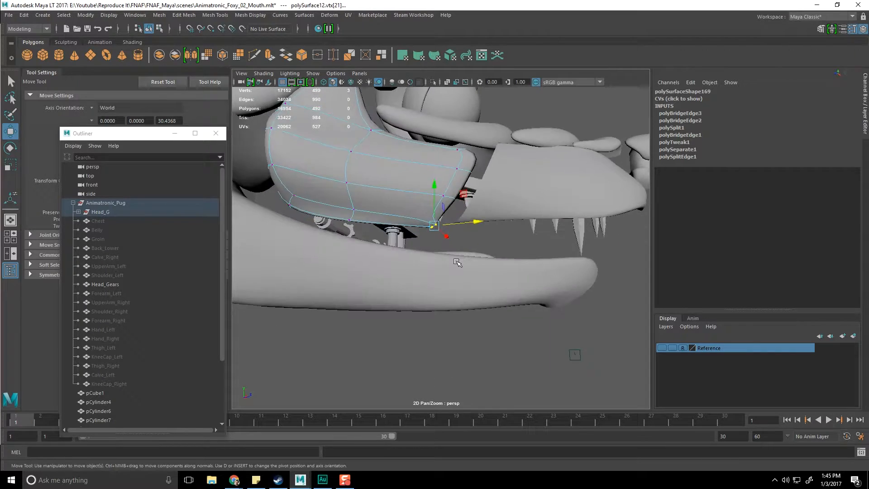
Move a single vertex at the lower front corner of the rear snout piece under smooth preview.
right_click_drag(457, 260, 454, 281, "alt")
left_click_drag(454, 281, 401, 212, "alt")
middle_click_drag(402, 211, 495, 224, "alt")
left_click_drag(495, 223, 294, 224, "alt")
middle_click_drag(295, 224, 453, 249, "alt")
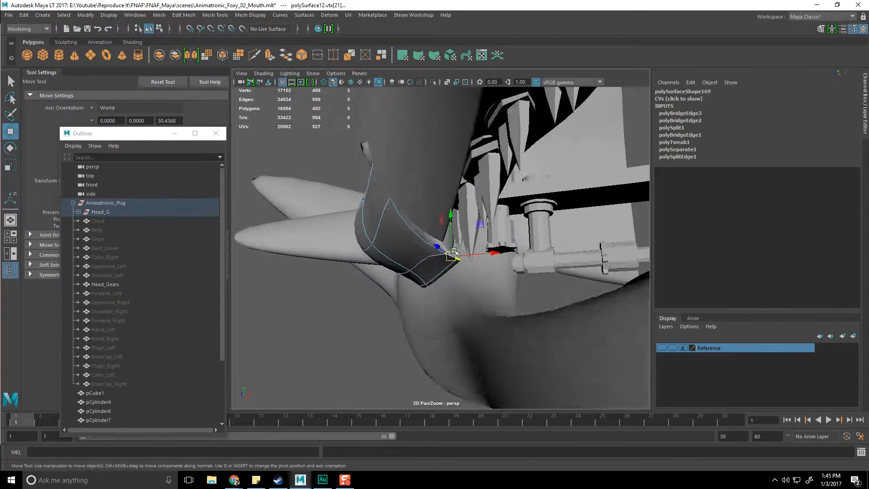
right_click_drag(453, 249, 455, 256, "alt")
left_click_drag(437, 311, 377, 311, "alt")
left_click(377, 311)
left_click(428, 260)
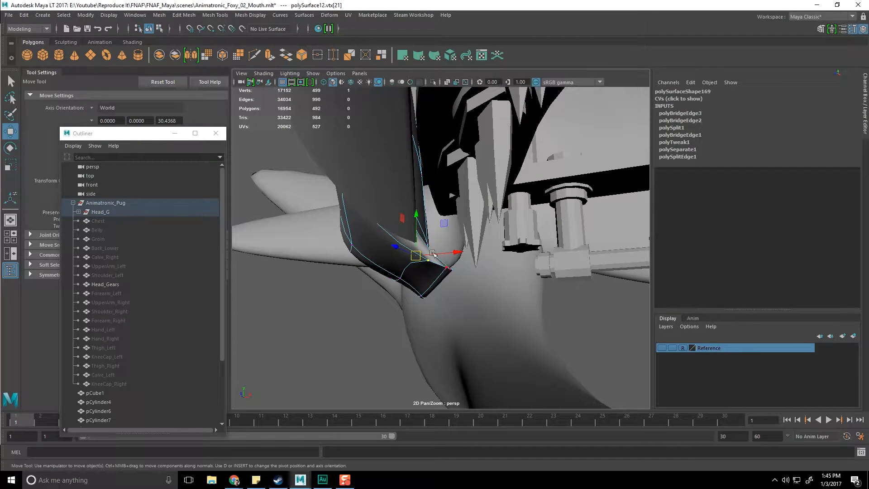
middle_click_drag(446, 224, 419, 234)
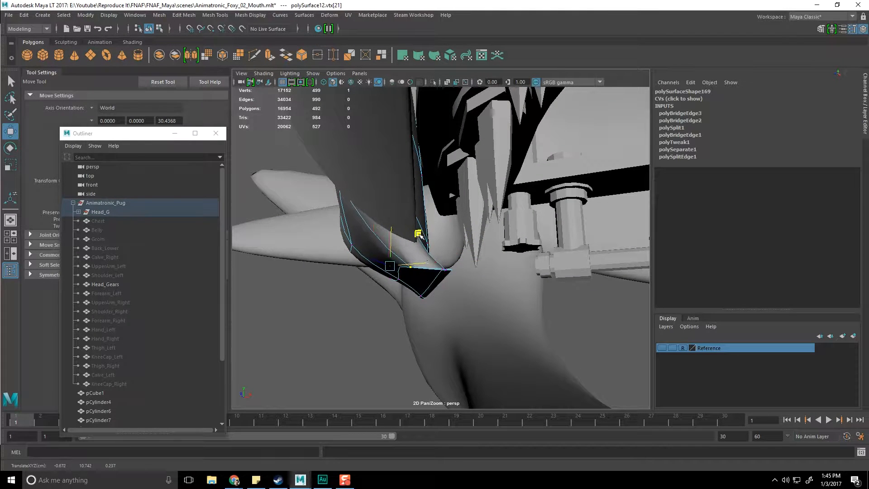
left_click(426, 304)
left_click(418, 281)
right_click_drag(414, 229, 370, 230)
left_click_drag(396, 241, 425, 239, "alt")
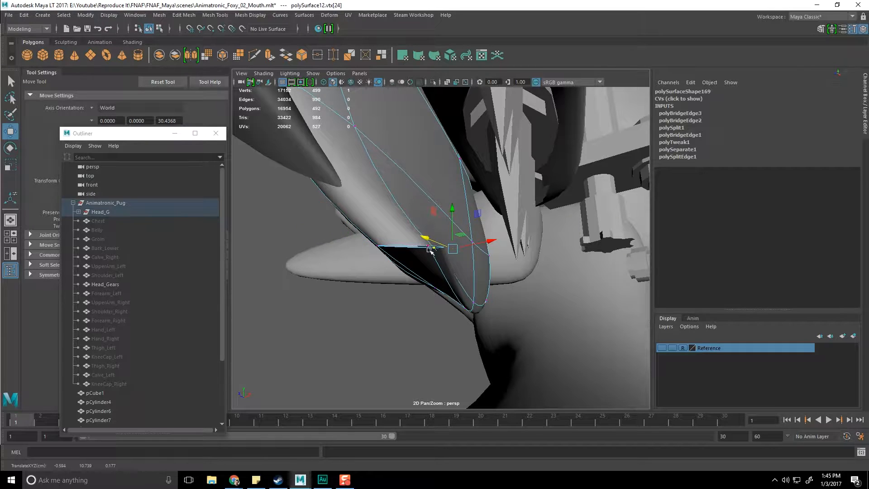
Turn off smooth preview and merge the two neighbouring vertices at the rear snout piece's lower front corner to their center.
key("1")
left_click_drag(429, 271, 463, 213, "alt")
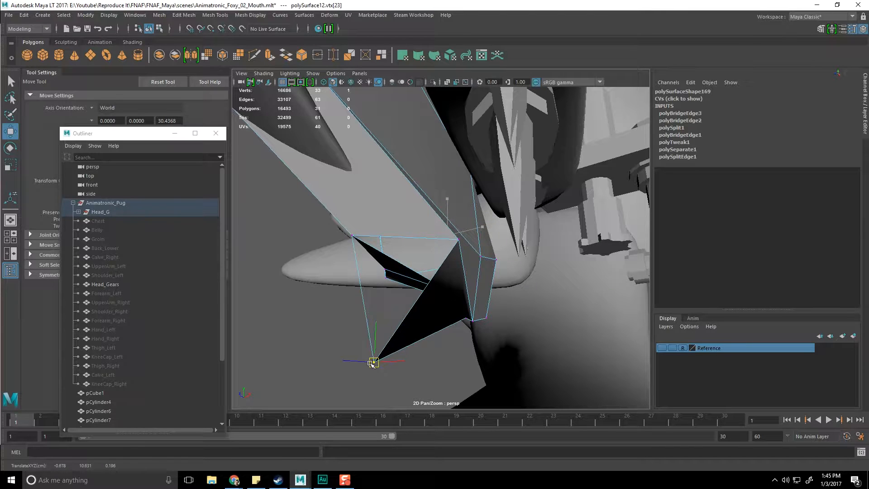
left_click_drag(397, 346, 422, 270, "alt")
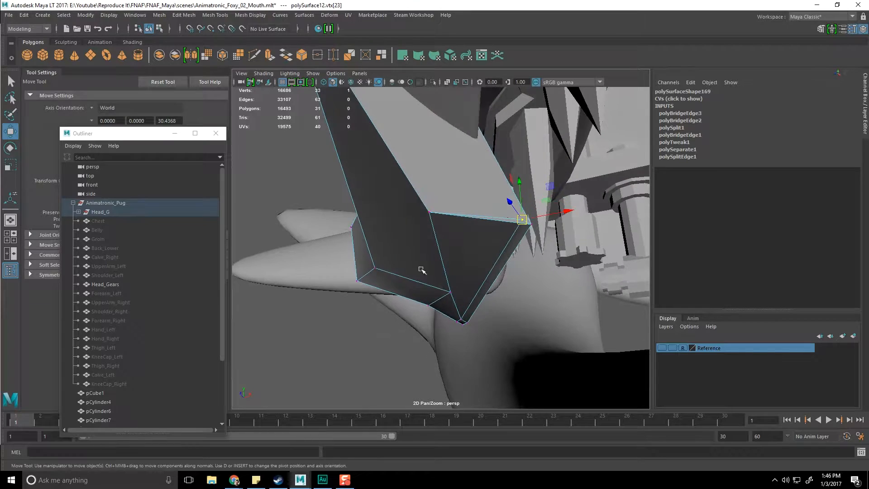
left_click_drag(483, 251, 403, 238, "alt")
left_click_drag(404, 248, 524, 180, "alt")
right_click(529, 156, "shift")
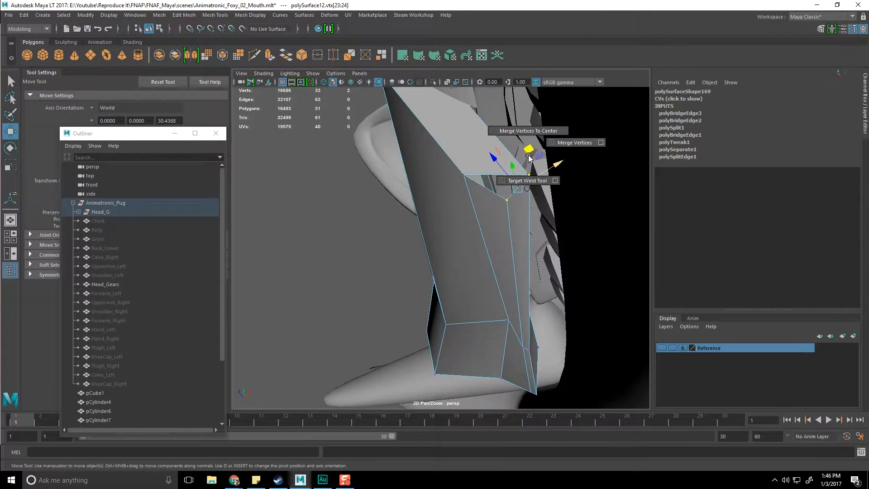
left_click(546, 131)
Check the rear snout piece's mesh around the merged corner and back edge, and save the scene.
left_click_drag(546, 134, 516, 234, "alt")
left_click(500, 311)
left_click_drag(501, 312, 502, 259, "alt")
mouse_move(502, 295)
left_mouse_down("alt")
mouse_move(512, 320)
mouse_move(512, 298)
left_mouse_up("alt")
left_click_drag(520, 213, 521, 244, "alt")
left_click(371, 214)
key("ctrl+s")
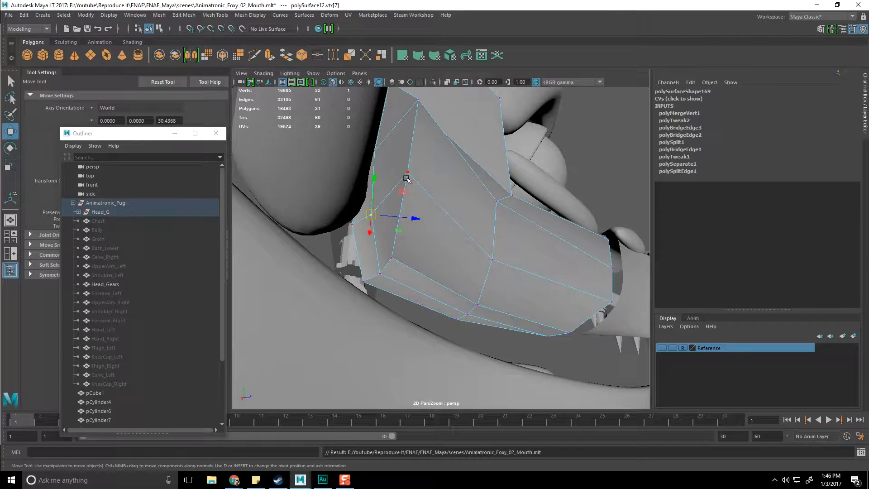
Inspect the rear snout piece from behind and return it to smooth preview, leaving the Move tool.
left_click_drag(395, 260, 365, 271, "alt")
left_click_drag(476, 243, 459, 325, "alt")
left_click(405, 351)
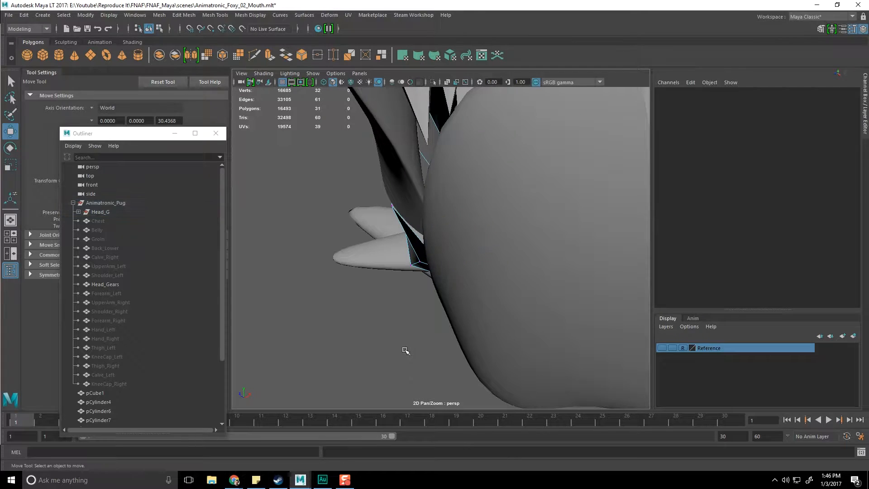
left_click_drag(409, 341, 384, 230, "alt")
key("q")
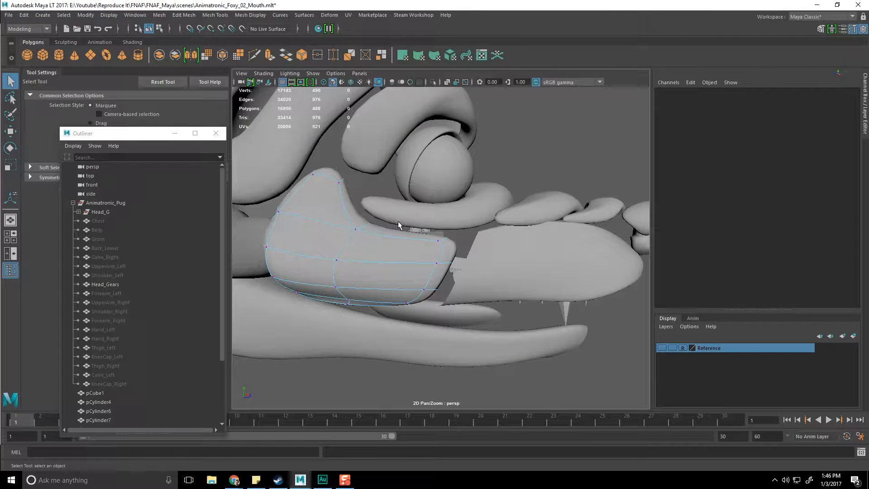
Select the front snout piece and turn off its smooth preview.
left_click(460, 266)
right_click_drag(461, 267, 488, 287, "alt")
middle_click_drag(488, 286, 390, 265, "alt")
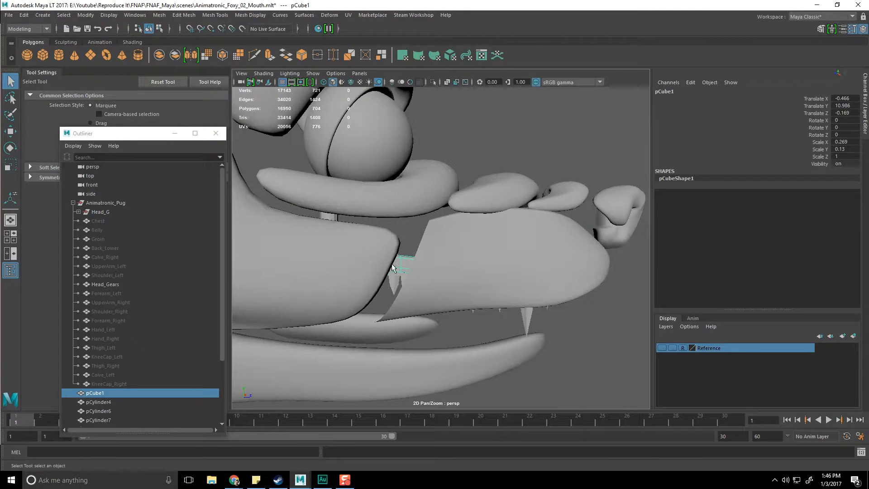
left_click(450, 249)
left_click_drag(497, 255, 458, 268, "alt")
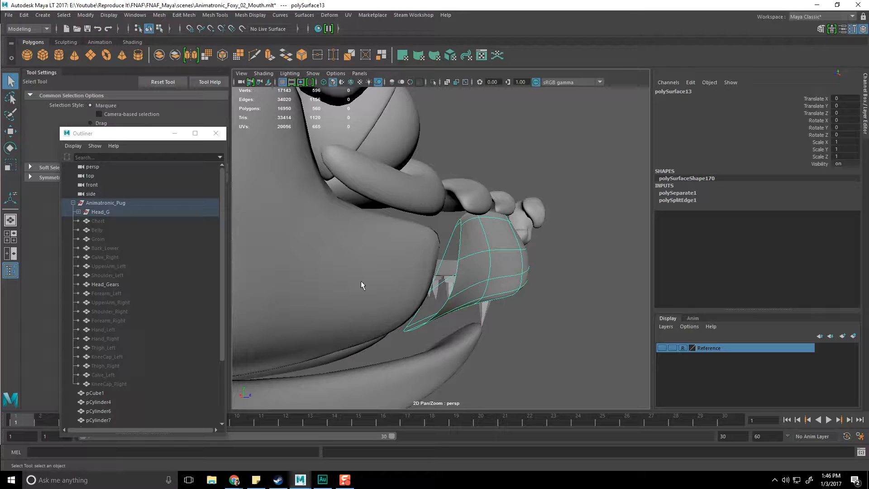
left_click(348, 282)
left_click(469, 255)
left_click_drag(493, 260, 455, 260, "alt")
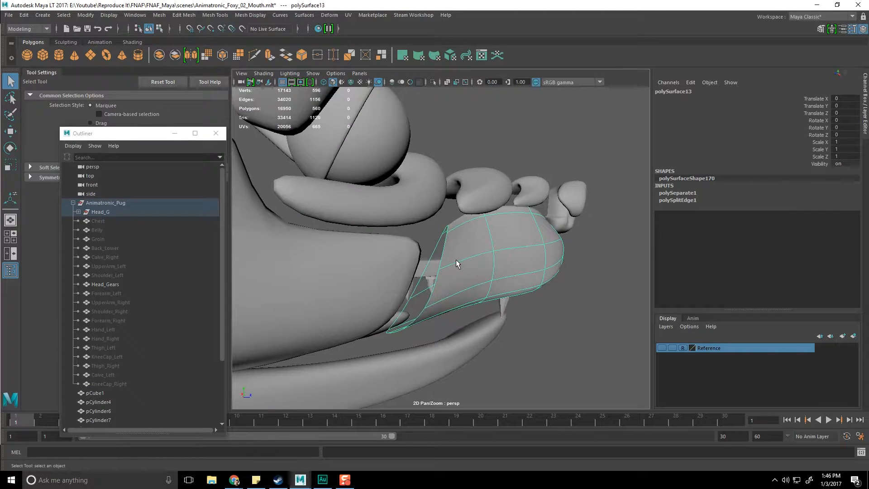
scroll(456, 259, "up", 2)
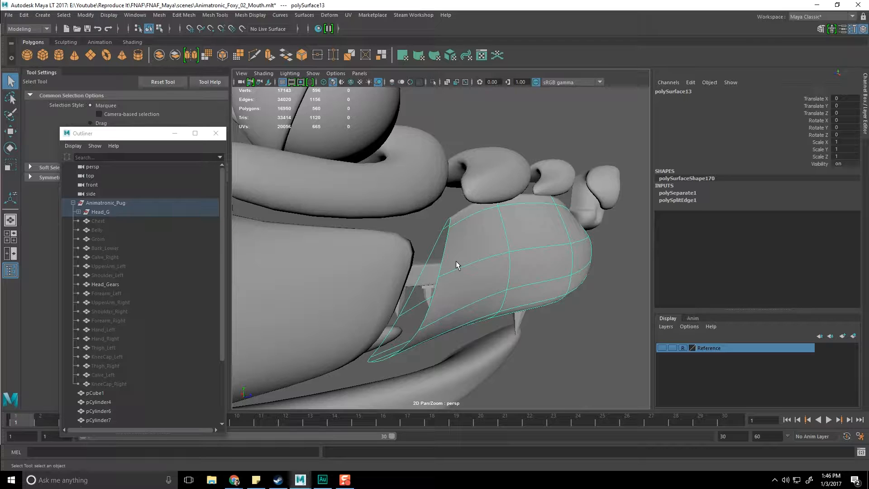
scroll(456, 261, "down", 2)
left_click_drag(455, 261, 469, 230, "alt")
right_click_drag(469, 230, 470, 254)
left_click_drag(470, 254, 439, 310, "alt")
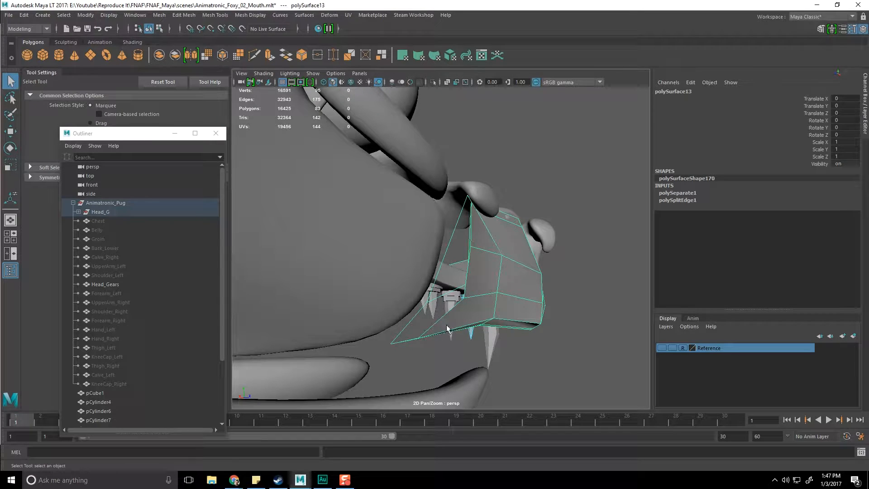
Bridge two open edges at the lower rear corner of the front snout piece.
key("F8")
right_click_drag(477, 230, 480, 299)
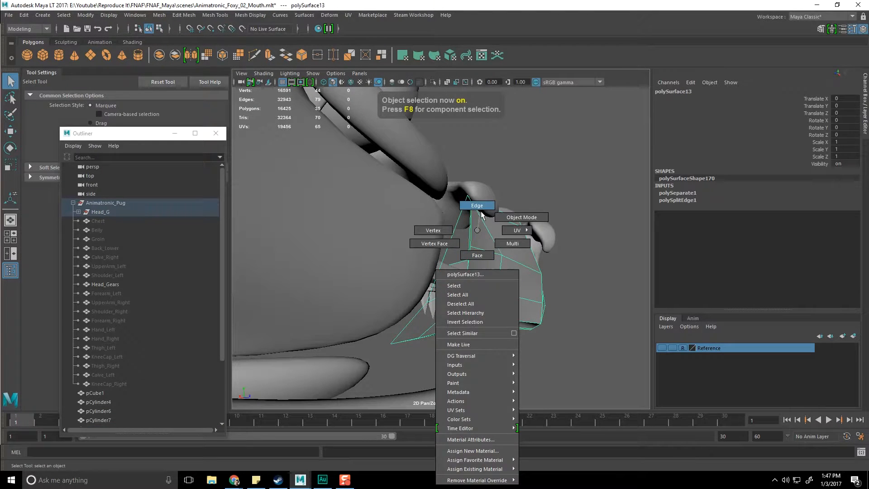
right_click_drag(483, 216, 482, 214)
left_click(406, 331)
left_click(432, 330, "shift")
right_click_drag(432, 321, 422, 423, "shift")
left_click_drag(426, 362, 469, 344, "alt")
scroll(461, 265, "up", 5)
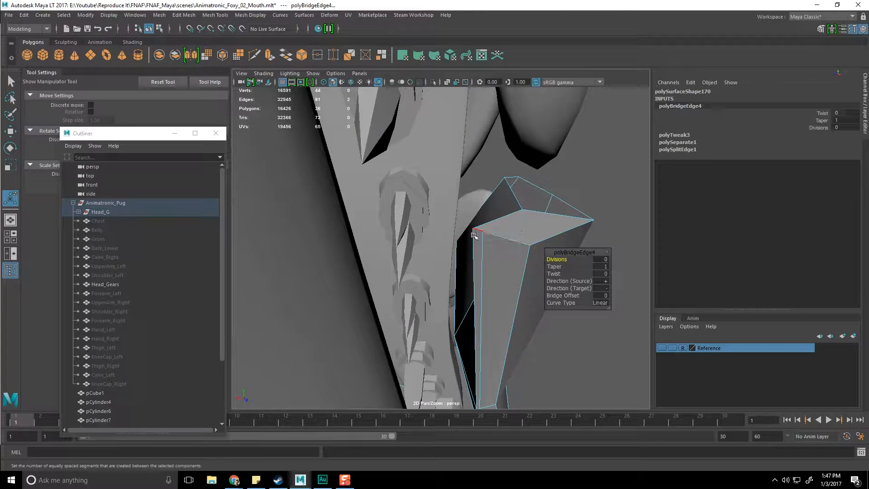
Multi-Cut an edge across the newly bridged face at the rear corner of the front snout piece.
left_click_drag(521, 226, 496, 254, "alt")
right_click_drag(496, 253, 466, 278, "shift")
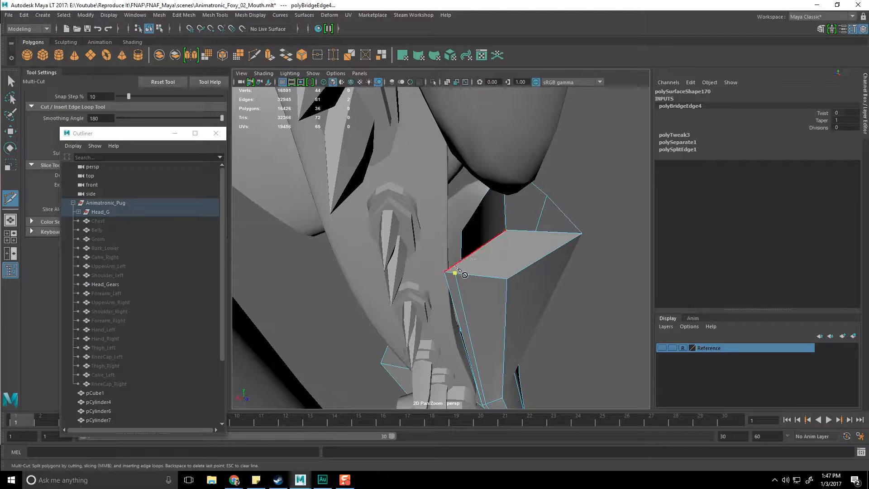
left_click_drag(491, 268, 441, 271, "alt")
middle_click_drag(438, 282, 418, 261, "alt")
left_click_drag(417, 262, 424, 267, "alt")
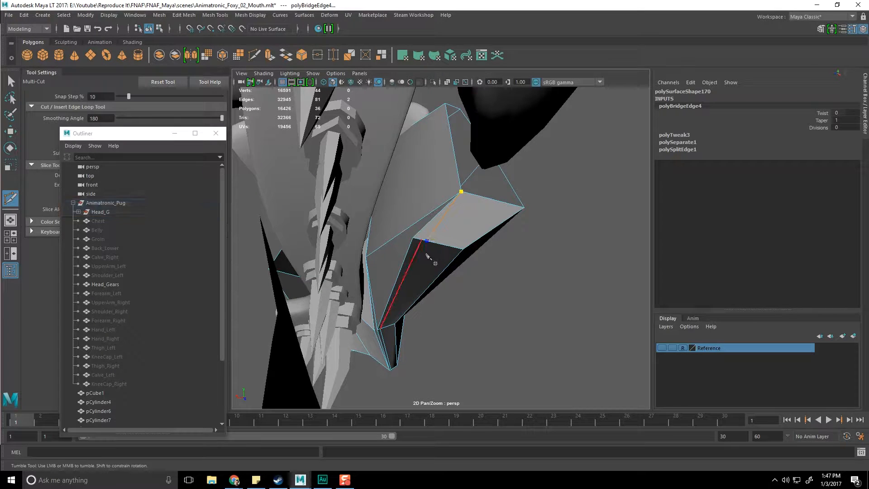
right_click(426, 255)
Merge the vertices at the end of the new cut on the front snout piece.
key("q")
right_click_drag(427, 230, 471, 211)
left_click(422, 245)
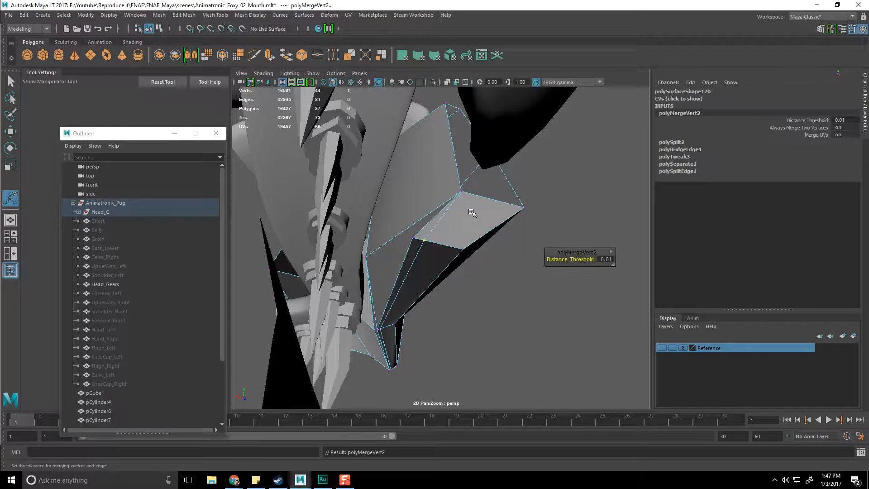
left_click_drag(458, 251, 500, 266, "alt")
key("q")
Multi-Cut an edge line along the inner side of the front snout piece.
scroll(439, 270, "up", 2)
right_click_drag(437, 174, 398, 175, "shift")
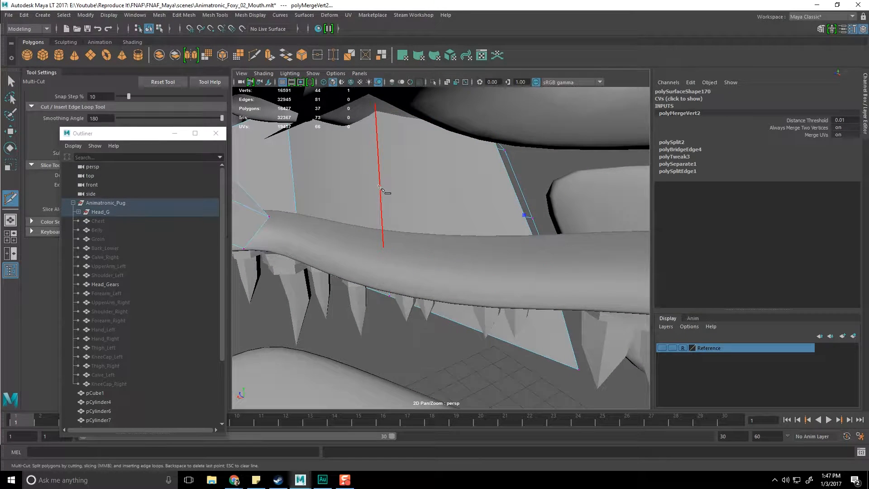
left_click_drag(294, 185, 348, 206, "alt")
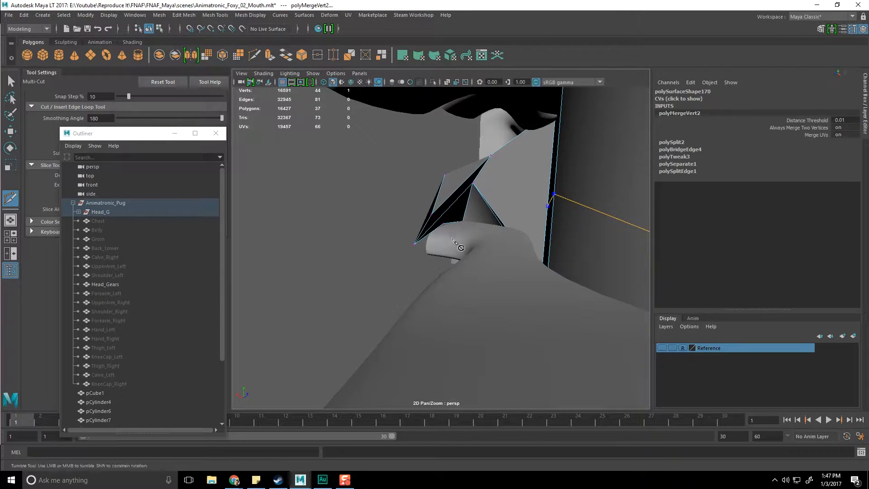
scroll(454, 260, "up", 3)
left_click_drag(453, 235, 430, 207, "alt")
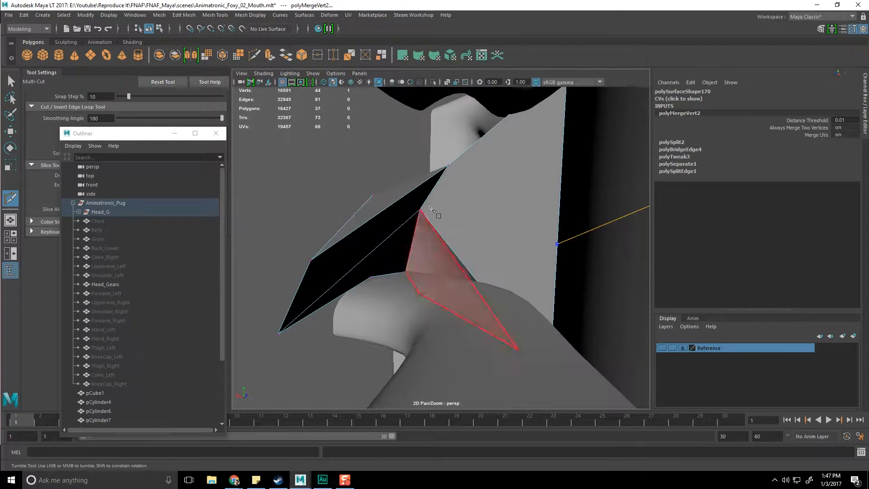
right_click(408, 237)
Move a vertex of the new inner edge line at the front end of the front snout piece.
left_click_drag(451, 247, 451, 172, "alt")
key("q")
left_click(439, 182)
key("w")
left_click(517, 146)
left_click_drag(516, 146, 528, 120, "alt")
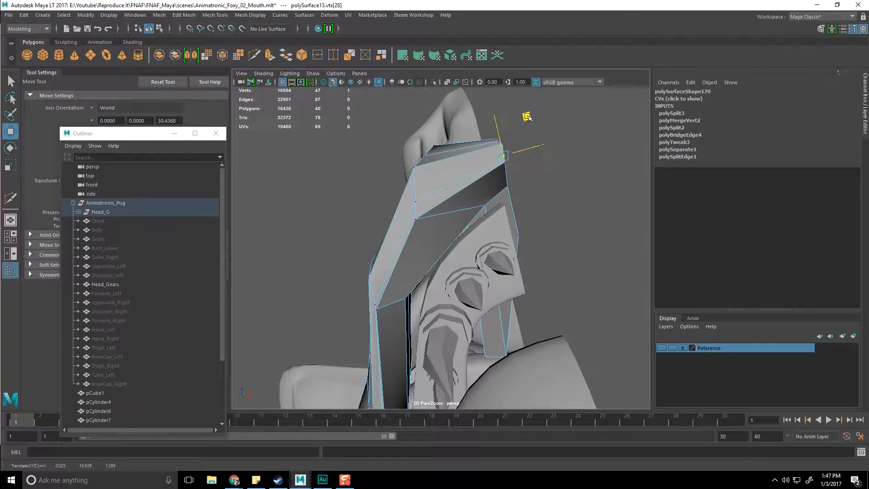
left_click_drag(422, 212, 455, 240, "alt")
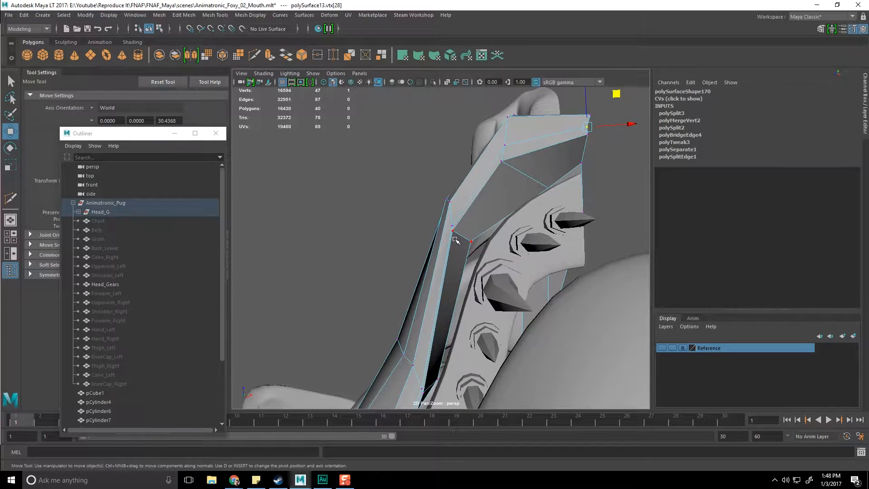
Adjust vertices of the inner edge line along the front snout piece down to its rear end, and save the scene.
left_click_drag(483, 204, 464, 280)
middle_click_drag(471, 285, 448, 267, "alt")
left_click_drag(466, 225, 476, 223)
middle_click_drag(437, 367, 472, 243, "alt")
left_click_drag(471, 243, 485, 247, "alt")
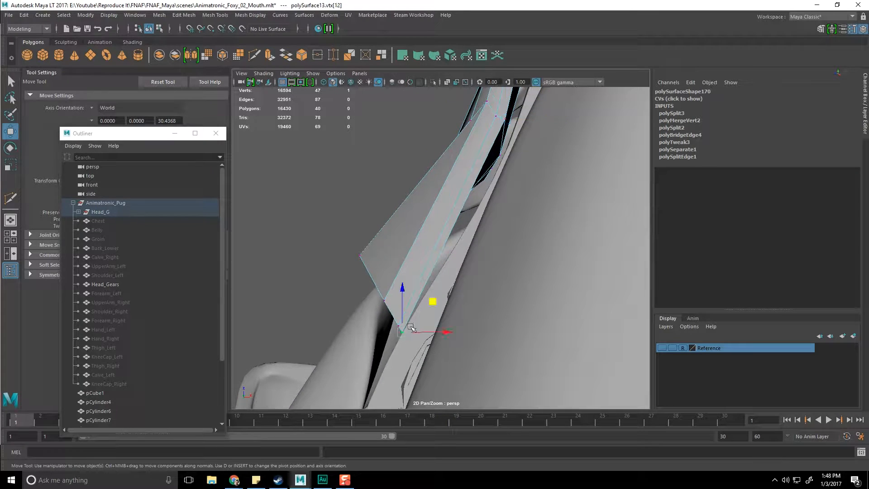
left_click_drag(433, 302, 438, 308)
left_click_drag(373, 279, 464, 297, "alt")
key("q")
scroll(528, 332, "up", 5)
scroll(546, 345, "down", 3)
key("ctrl+s")
Bridge the remaining open edges along the rear inner side of the front snout piece with two new faces.
left_click_drag(408, 203, 392, 166, "alt")
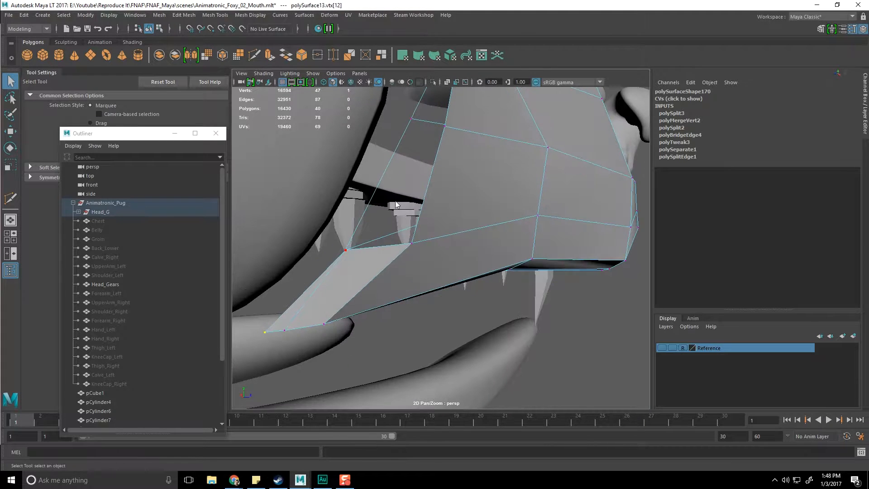
key("F10")
left_click(428, 174)
right_click_drag(428, 175, 421, 274, "shift")
left_click_drag(419, 153, 405, 266, "alt")
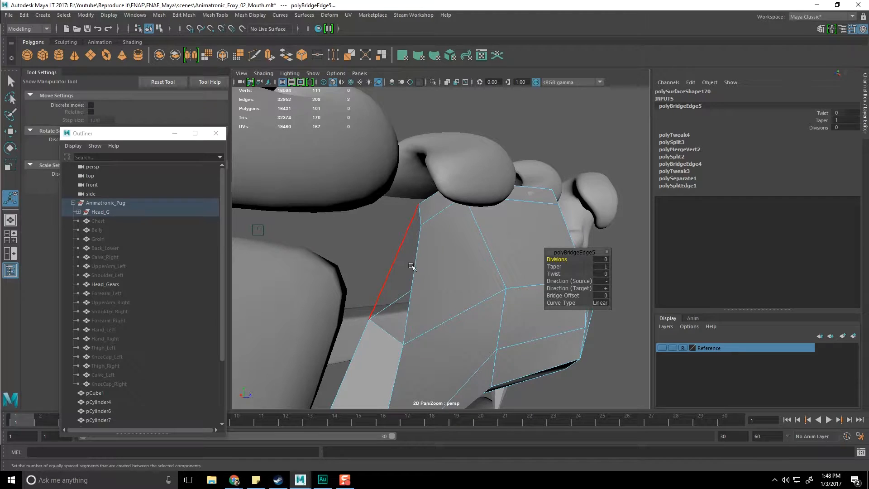
left_click(414, 268)
key("g")
key("q")
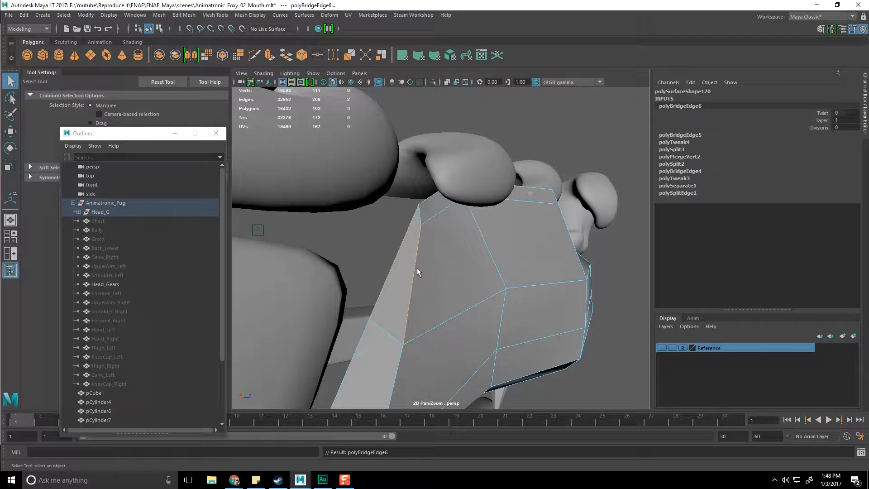
Return the front snout piece to object mode and turn on its smooth mesh preview.
left_click(556, 158)
left_click_drag(555, 154, 513, 234, "alt")
scroll(526, 251, "down", 6)
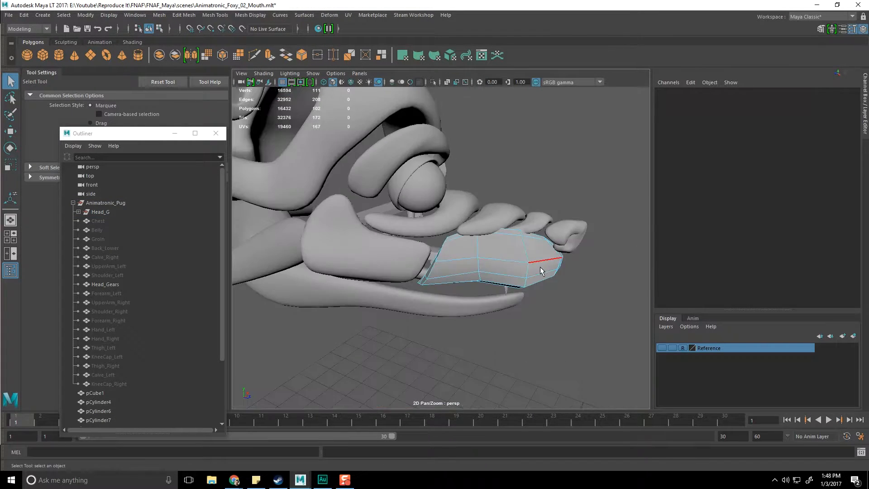
scroll(528, 265, "up", 1)
key("F8")
key("F8")
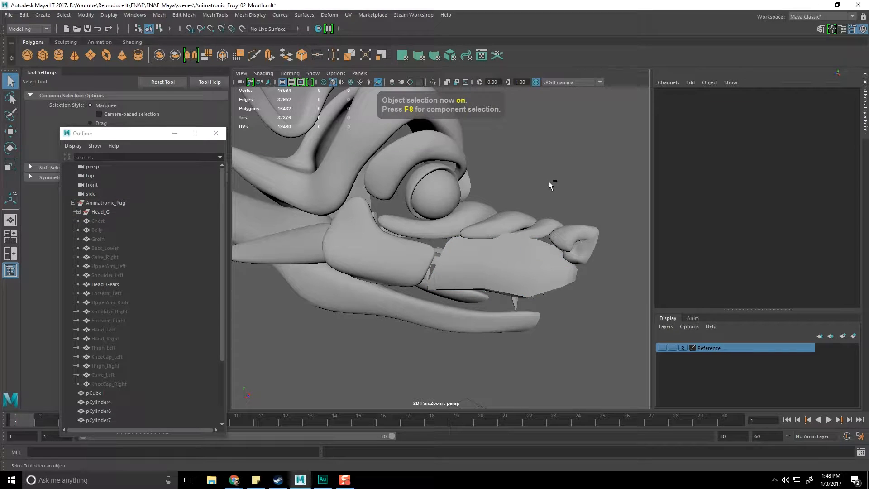
left_click(464, 277)
left_click(546, 174)
left_click_drag(511, 267, 490, 282, "alt")
left_click(490, 282)
left_click(478, 270)
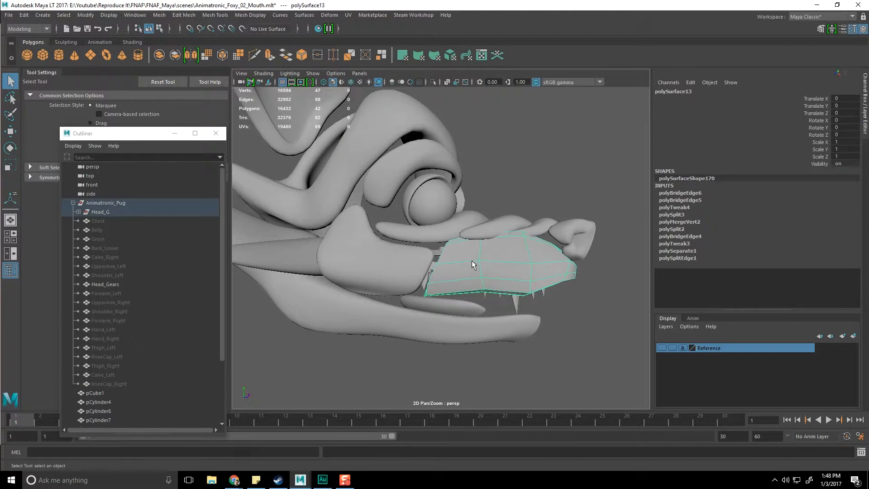
key("g")
left_click(526, 176)
Reposition the small plate on top of the snout, directly behind the nose.
left_click_drag(491, 273, 444, 251, "alt")
left_click(445, 249)
right_click_drag(445, 250, 435, 276, "alt")
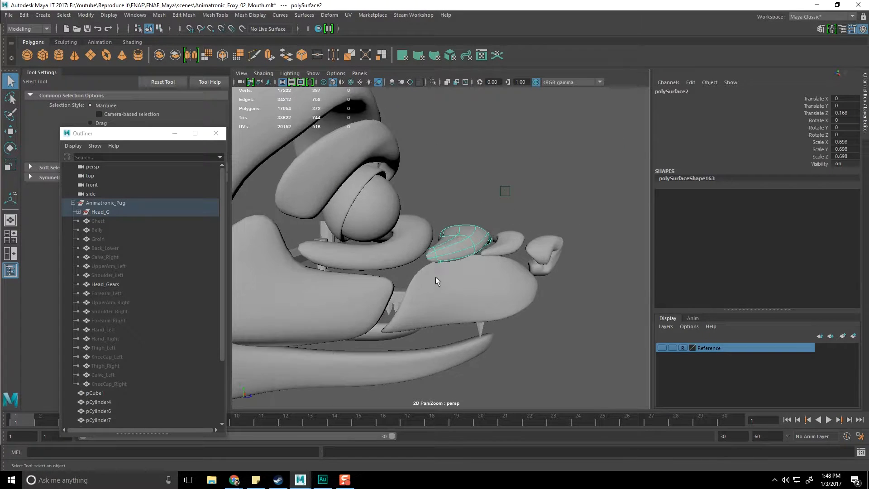
middle_click_drag(436, 276, 451, 225, "alt")
left_click_drag(453, 223, 425, 237, "alt")
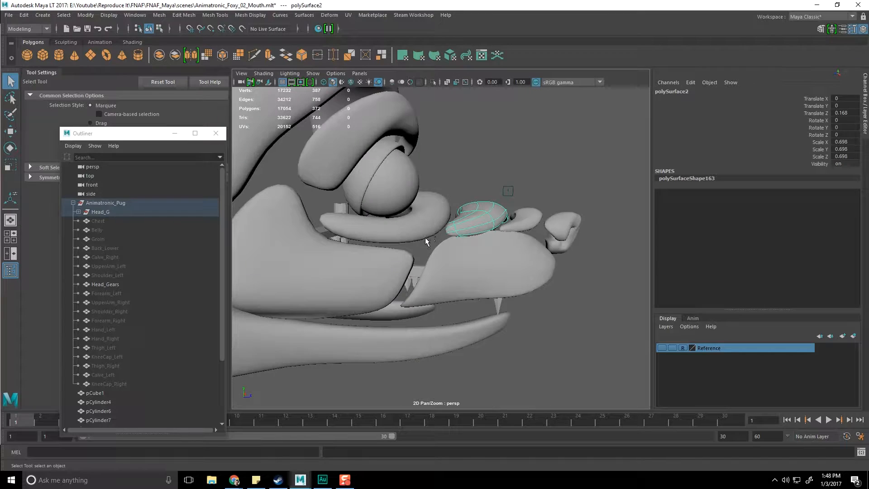
left_click_drag(495, 253, 469, 244, "alt")
right_click_drag(469, 244, 483, 231, "alt")
left_click(483, 231)
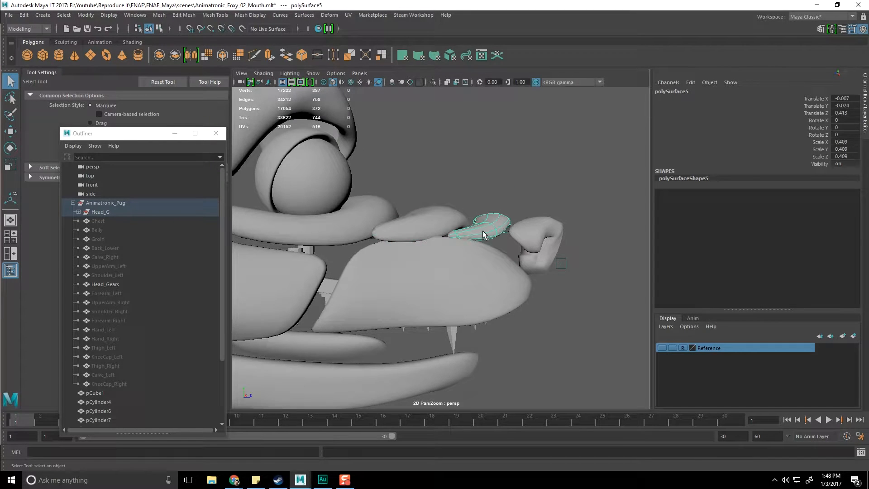
mouse_move(476, 268)
left_mouse_down("alt")
mouse_move(460, 266)
mouse_move(471, 271)
left_mouse_up("alt")
key("w")
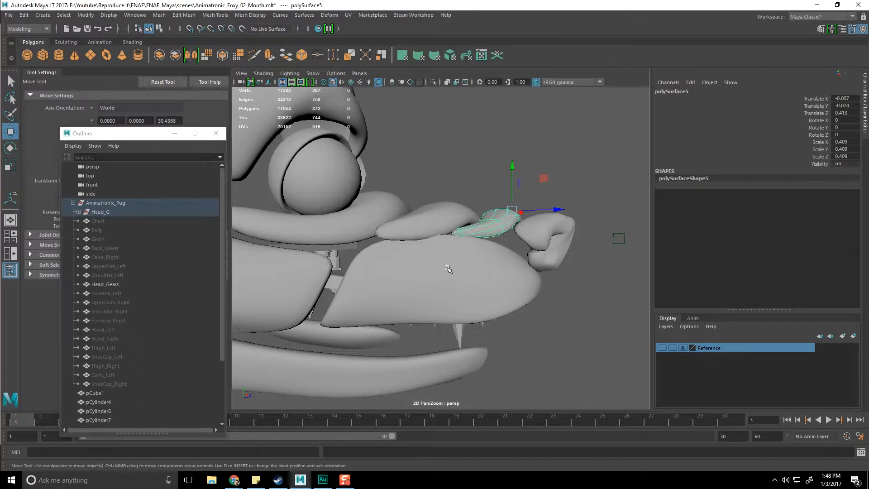
left_click_drag(534, 186, 441, 301)
key("e")
key("w")
Select vertex rows of the small plate behind the nose and shift them to refine its shape.
right_click_drag(471, 256, 435, 237)
left_click_drag(492, 338, 492, 339)
left_click_drag(488, 295, 470, 287)
left_click_drag(439, 249, 442, 236)
left_click_drag(497, 267, 452, 245, "alt")
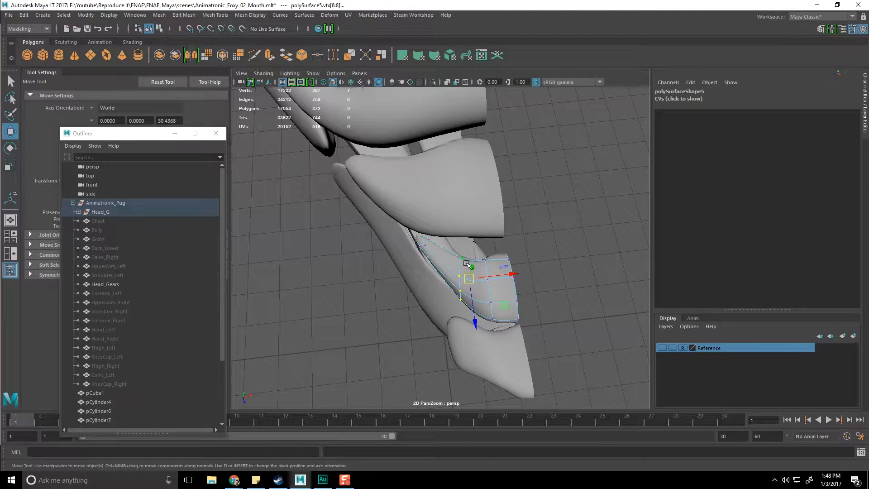
left_click_drag(471, 278, 471, 275)
key("r")
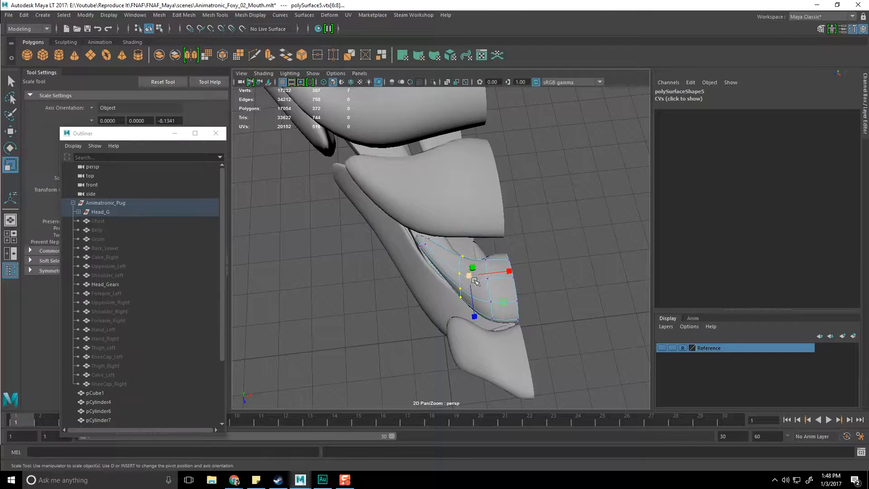
key("w")
Move the two middle vertex rows of the small plate behind the nose to even its curve, and save the scene.
left_click_drag(476, 282, 472, 255, "alt")
left_click_drag(493, 328, 499, 351)
left_click_drag(499, 351, 494, 355, "alt")
left_click_drag(485, 294, 485, 289)
key("r")
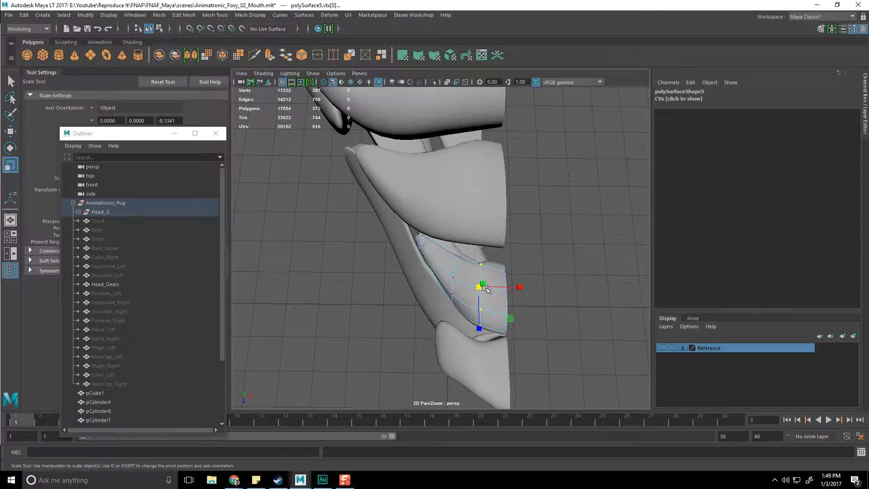
key("w")
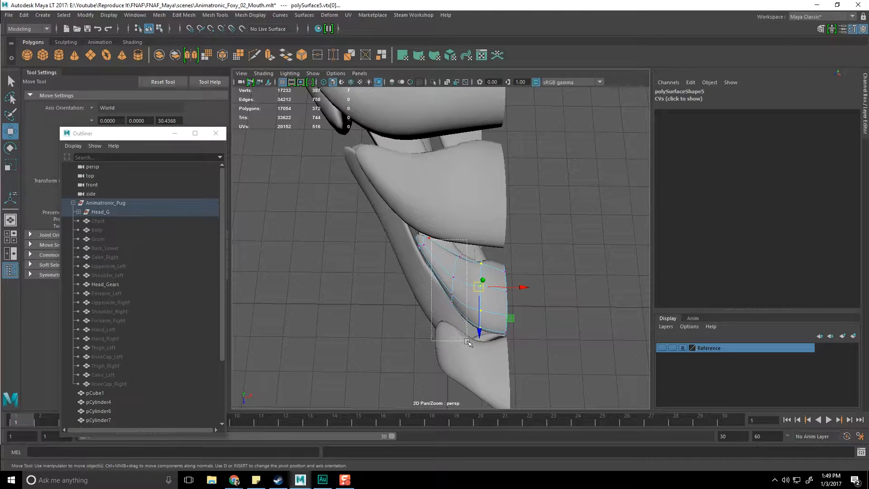
key("r")
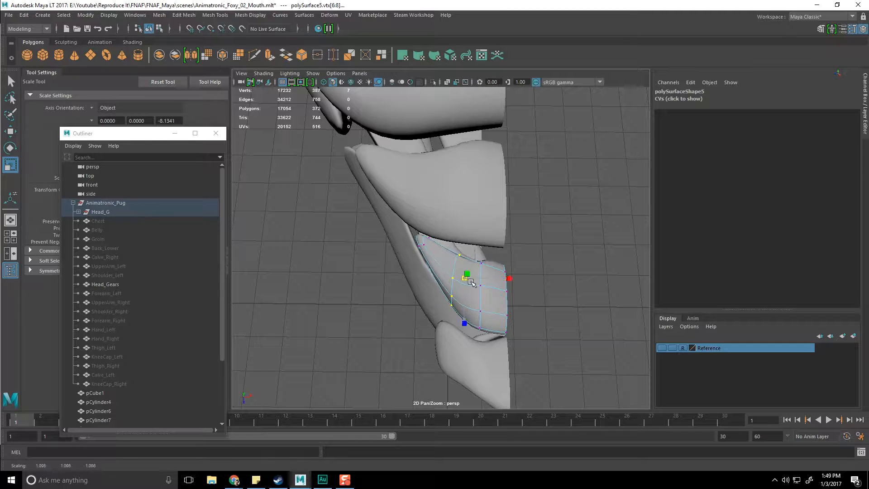
key("w")
key("q")
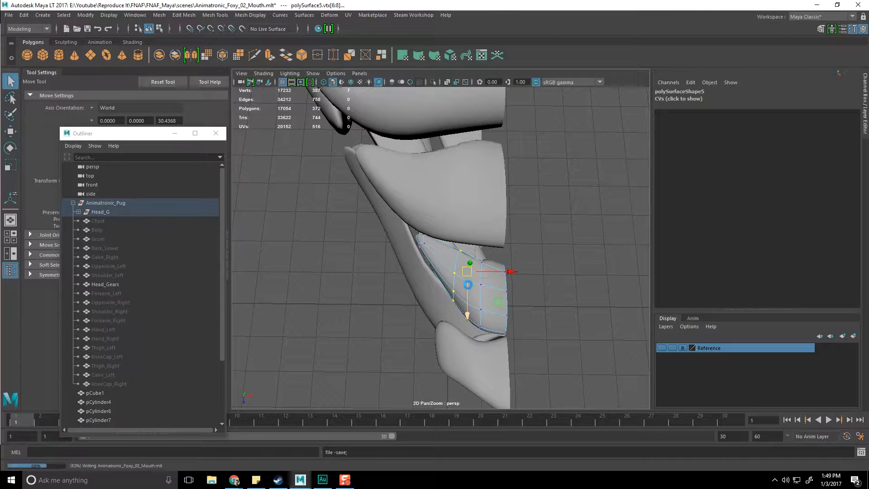
left_click(553, 301)
Move the nose slightly backward to sit closer to the small plate behind it.
left_click_drag(553, 301, 530, 275, "alt")
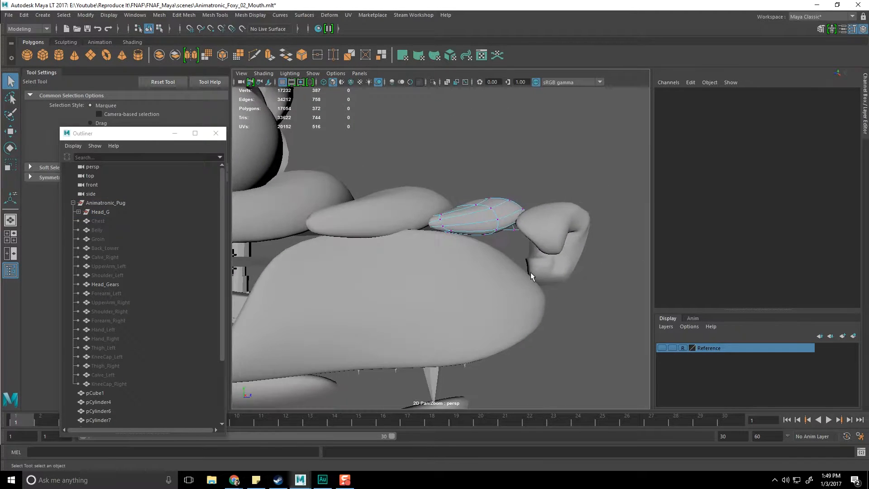
scroll(530, 274, "down", 3)
middle_click_drag(522, 285, 512, 295, "alt")
left_click(514, 254)
left_click_drag(512, 295, 494, 299, "alt")
scroll(490, 307, "up", 3)
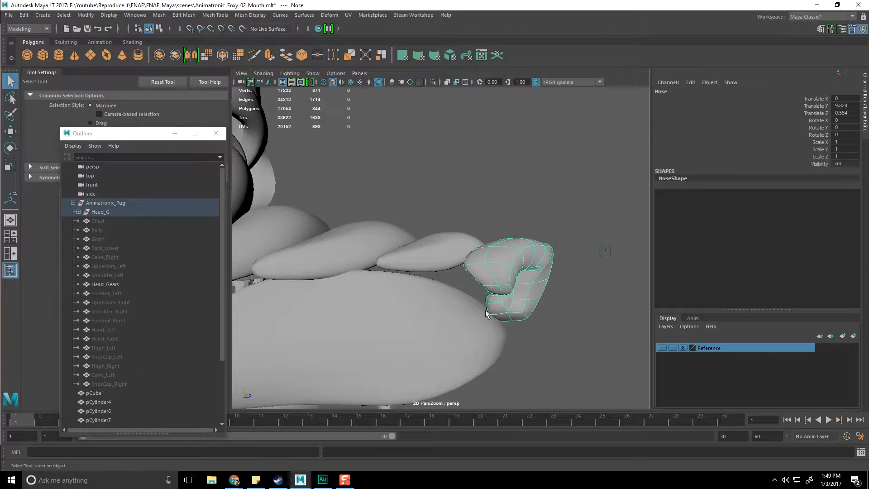
key("w")
left_click_drag(551, 288, 546, 289)
left_click_drag(547, 290, 538, 319, "alt")
left_click_drag(530, 286, 532, 287)
left_click_drag(533, 287, 503, 260, "alt")
Pull the nose's upper rear vertices back toward the plate behind it, using soft selection with a 0.20 falloff radius.
right_click_drag(488, 252, 446, 241)
left_click_drag(445, 241, 401, 198, "alt")
left_click_drag(401, 198, 317, 258)
key("b")
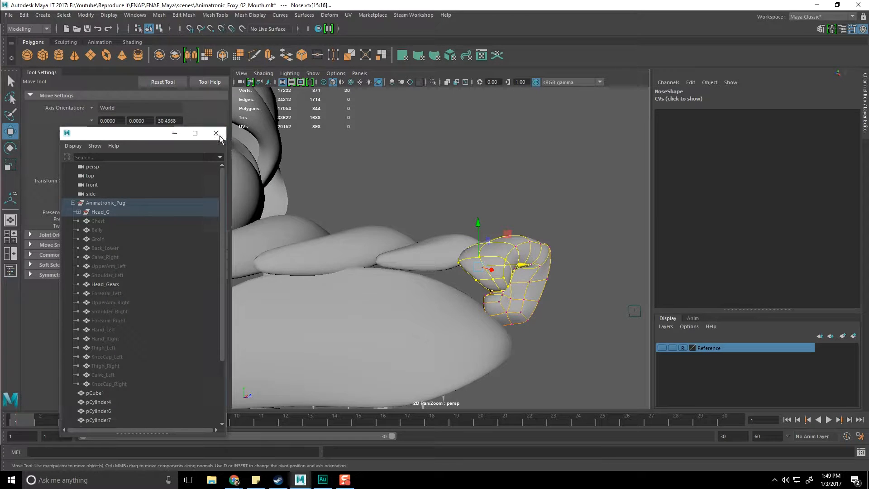
left_click(219, 135)
left_click(68, 264)
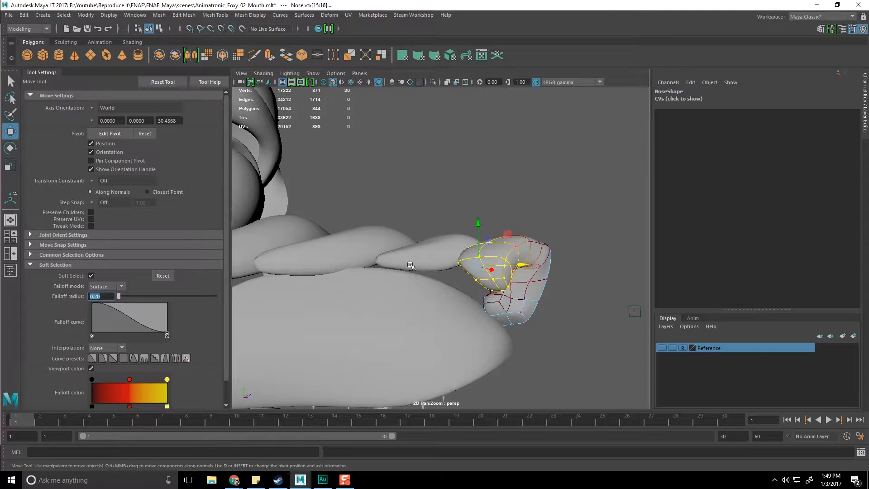
left_click_drag(435, 301, 455, 309, "alt")
middle_click_drag(531, 271, 519, 273)
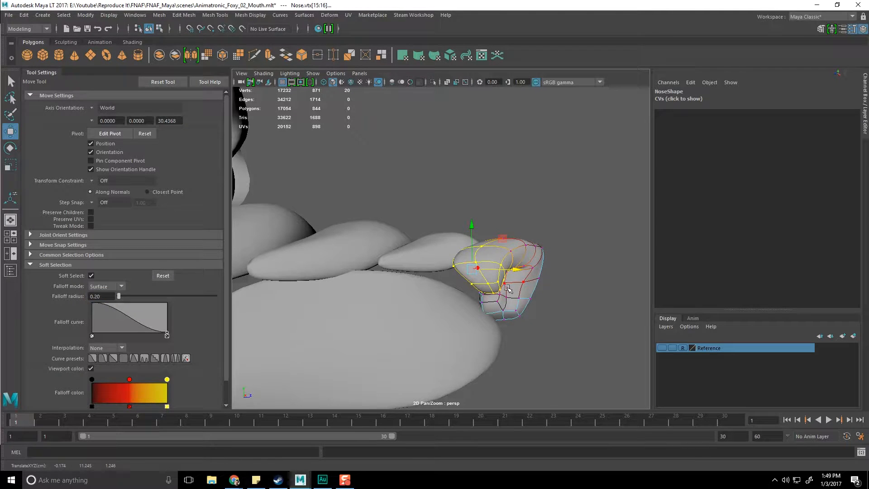
Adjust the nose's upper rear vertices using a 0.10 falloff radius, and save the scene.
left_click_drag(508, 288, 502, 285, "alt")
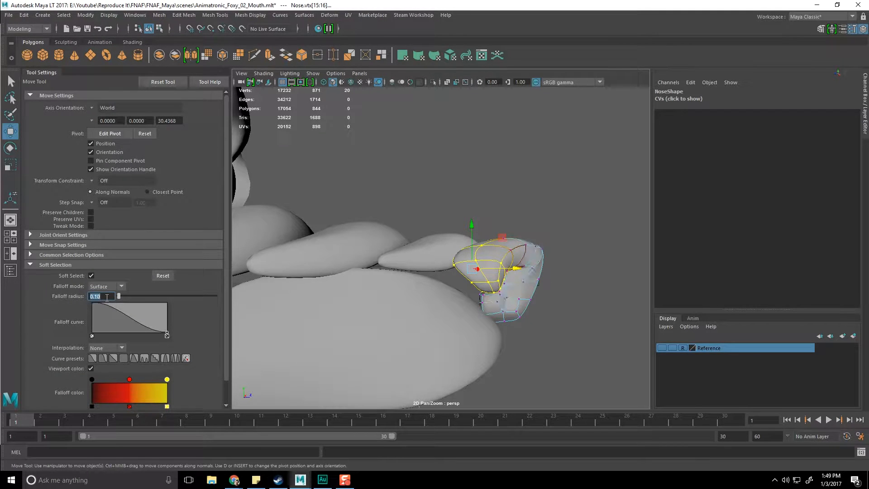
left_click_drag(552, 325, 535, 316, "alt")
left_click(510, 263)
left_click_drag(530, 282, 451, 350, "alt")
left_click_drag(458, 298, 459, 298)
left_click_drag(459, 298, 472, 315, "alt")
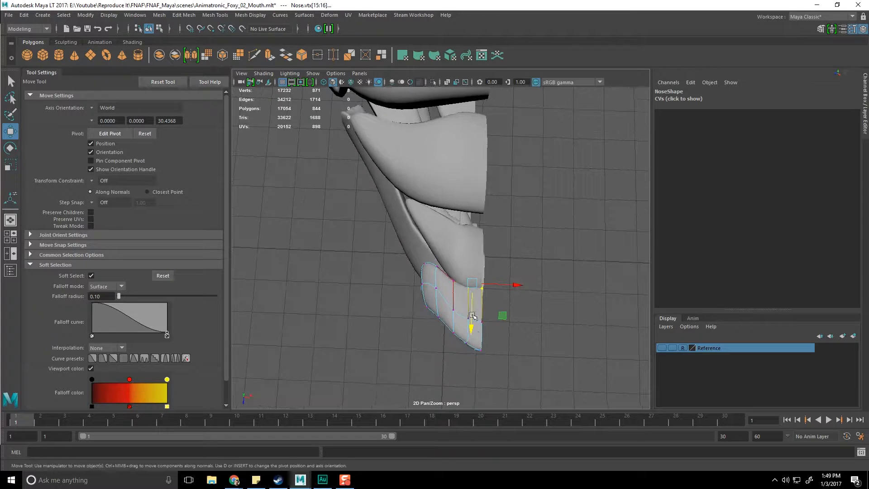
left_click_drag(476, 334, 474, 306, "alt")
key("ctrl+s")
key("F8")
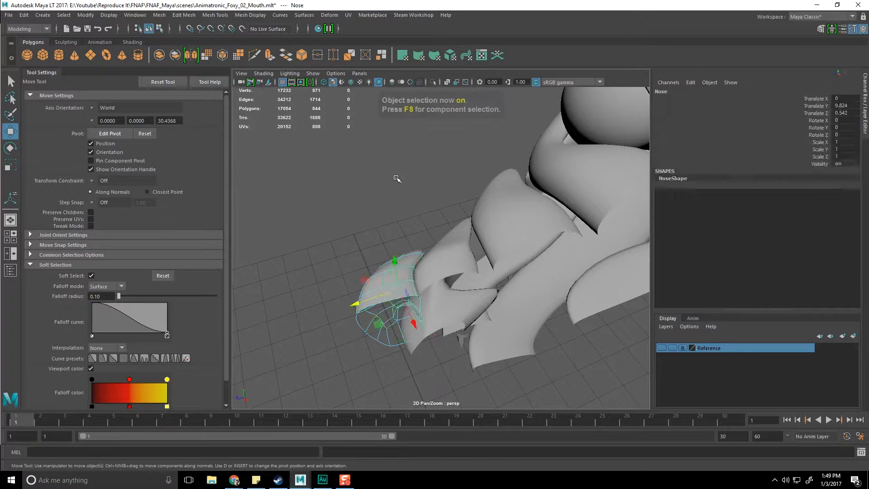
Select the edge loop around the middle of the lower jaw, and turn off soft selection and the jaw's smooth preview.
left_click_drag(398, 179, 399, 204, "alt")
key("q")
left_click_drag(382, 272, 429, 250, "alt")
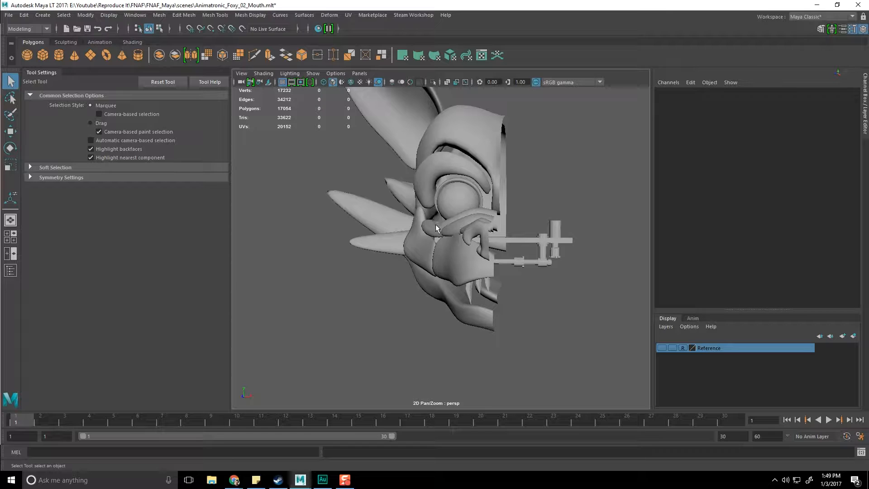
left_click_drag(428, 216, 476, 217, "alt")
left_click(425, 288)
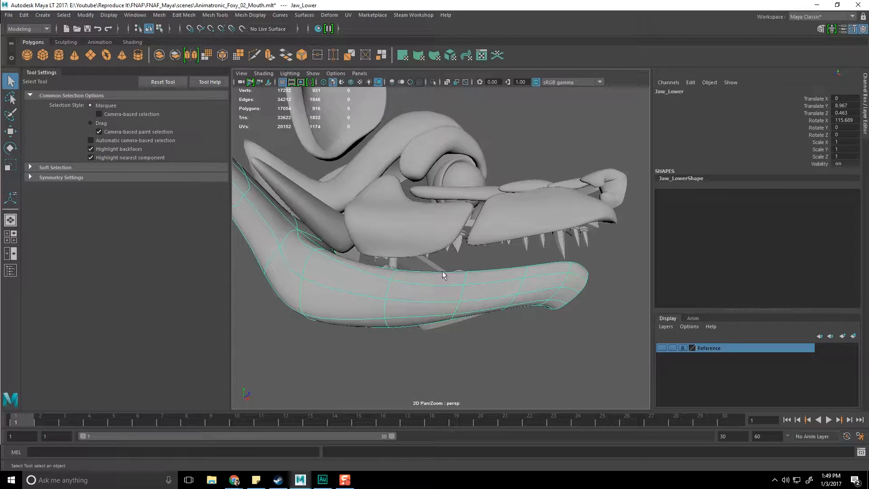
left_click_drag(433, 289, 452, 291, "alt")
mouse_move(451, 229)
right_mouse_down()
mouse_move(451, 251)
mouse_move(457, 223)
right_mouse_up()
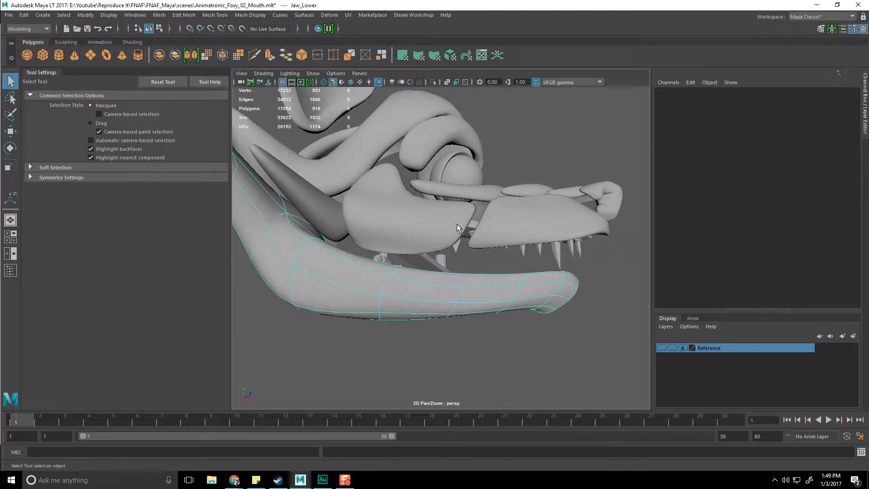
double_click(465, 277)
scroll(461, 320, "up", 3)
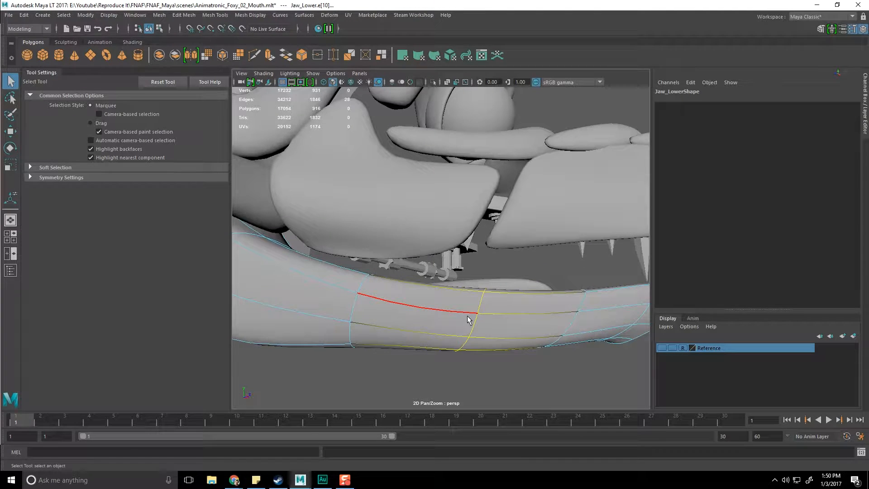
key("w")
left_click_drag(325, 321, 379, 316, "alt")
key("1")
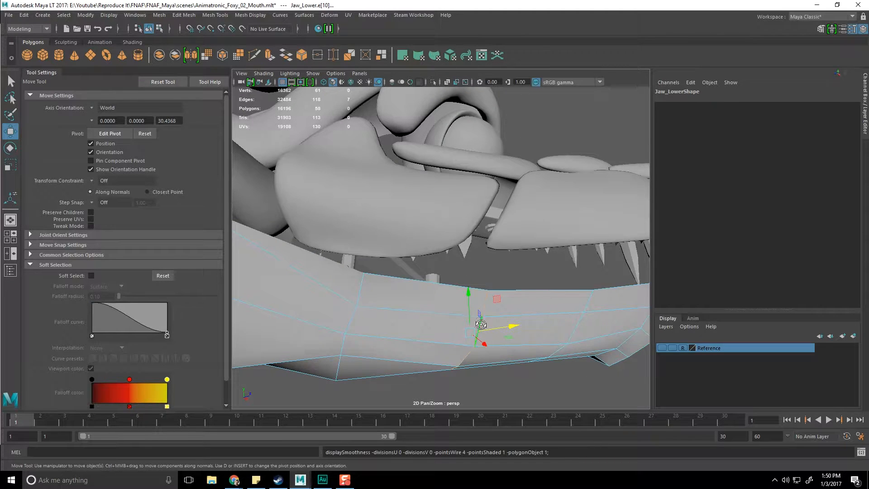
Detach the lower jaw along the selected edge loop and separate it into front and rear pieces.
left_click_drag(481, 325, 499, 342, "alt")
left_click_drag(507, 307, 462, 299, "alt")
right_click(464, 293, "shift")
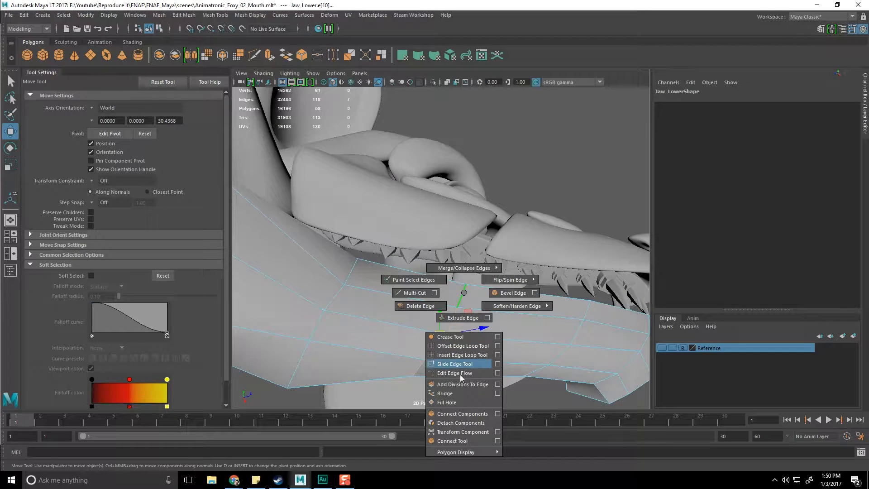
left_click(462, 423)
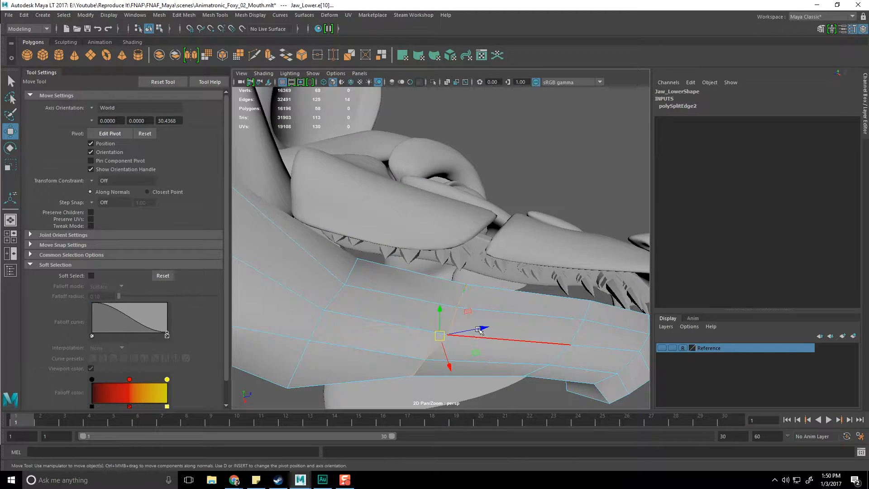
left_click_drag(480, 353, 524, 302, "alt")
key("F8")
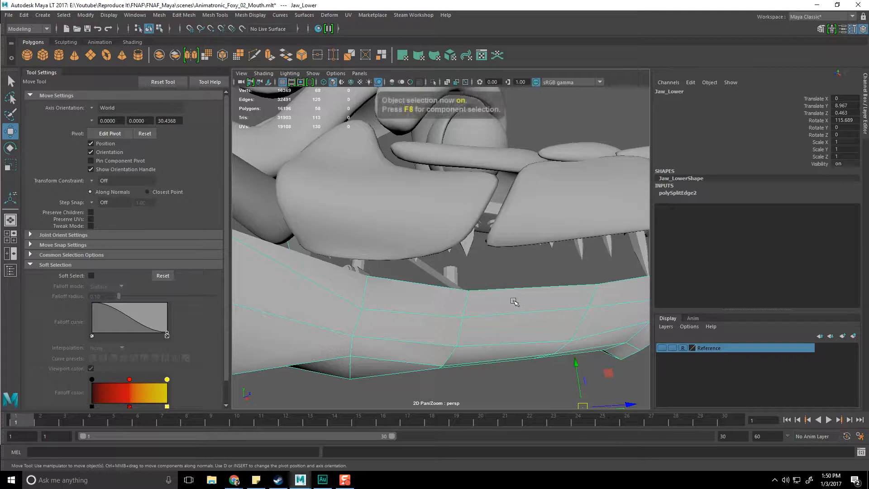
right_click_drag(511, 300, 499, 413, "shift")
scroll(479, 363, "down", 4)
key("q")
Shift the facing border edge loops of the front and rear lower jaw pieces slightly to open a gap between them.
left_click(466, 313)
scroll(468, 346, "up", 5)
right_click_drag(483, 335, 482, 206)
scroll(441, 256, "up", 3)
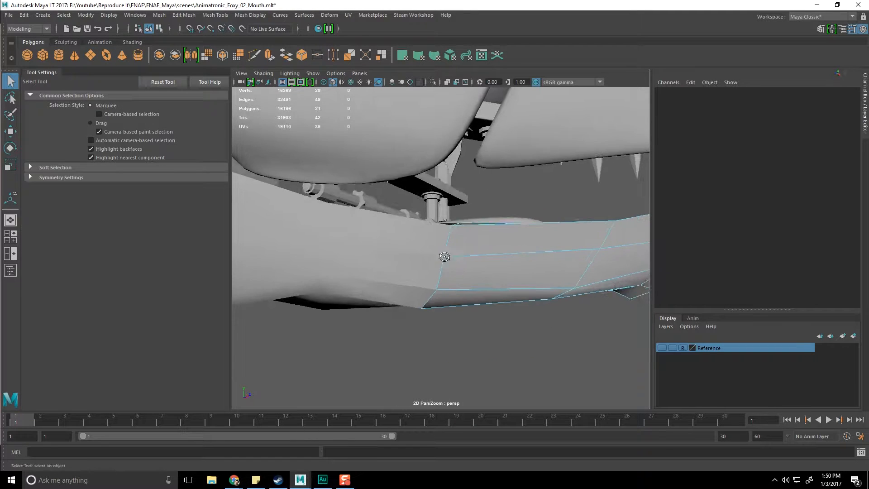
double_click(451, 243)
key("w")
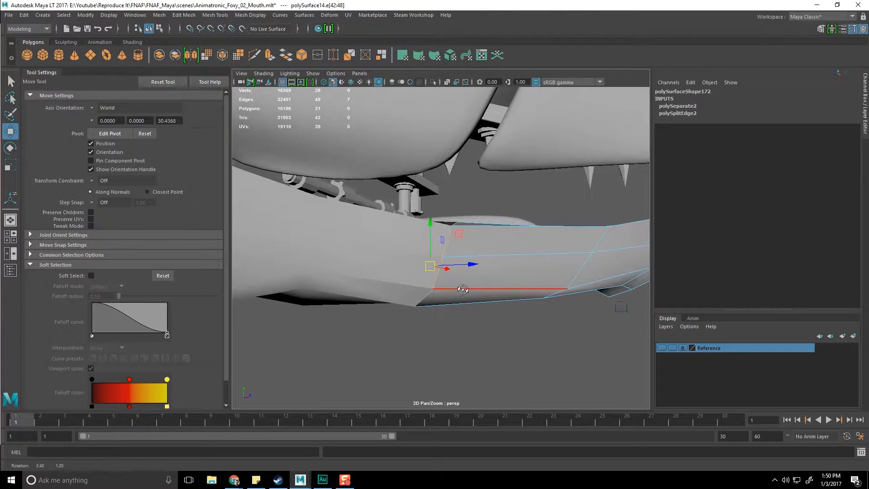
left_click_drag(442, 271, 438, 271)
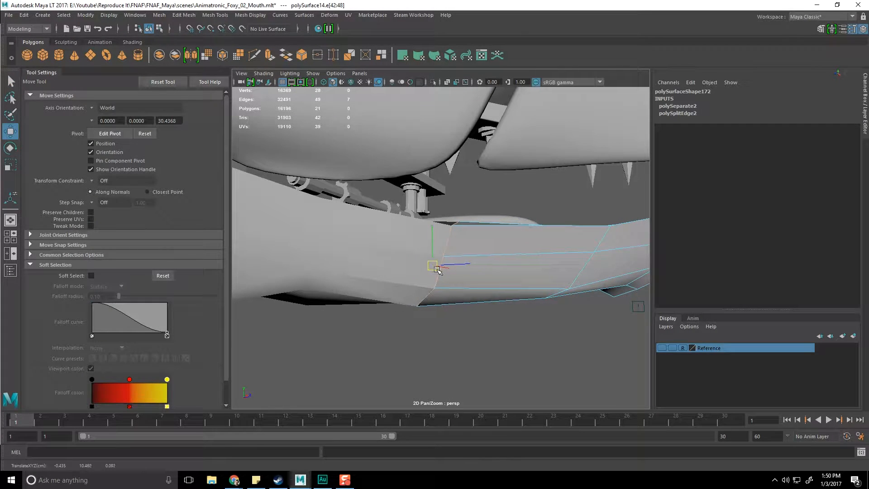
left_click(399, 249)
right_click_drag(397, 226, 397, 204)
double_click(443, 252)
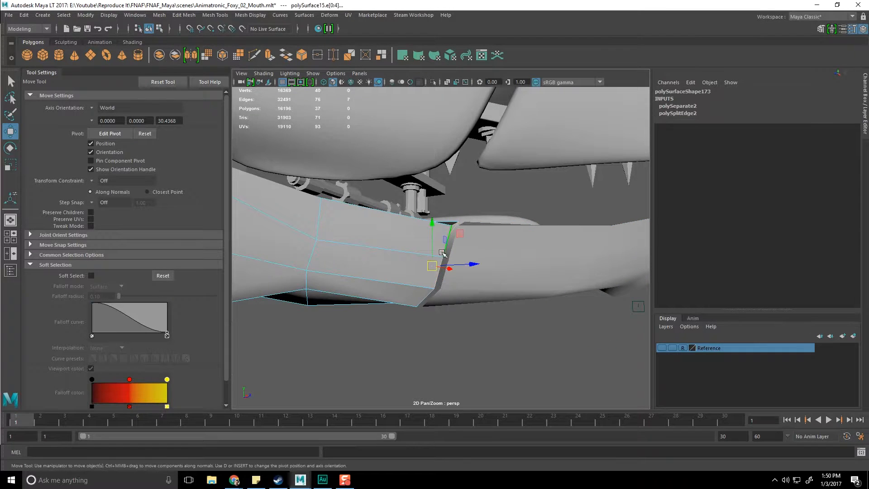
key("q")
left_click(487, 344)
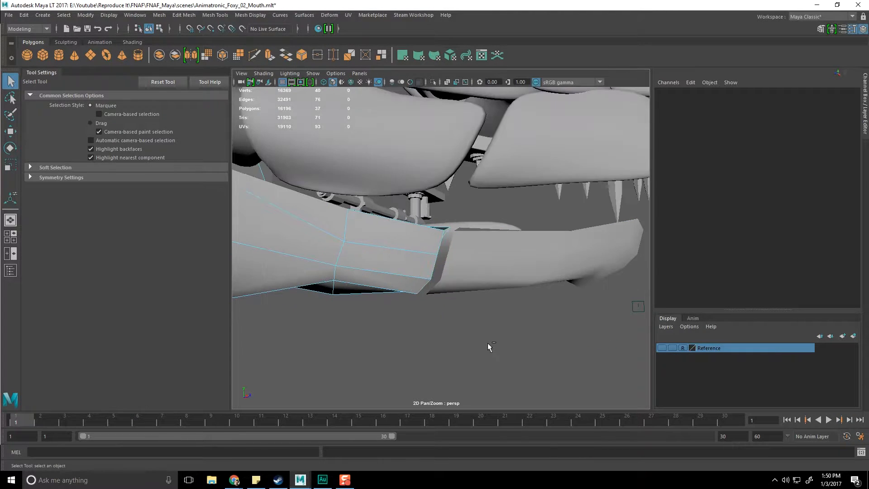
Try to insert an edge loop along the inner wall of the front lower jaw piece, and undo it.
left_click(486, 265)
left_click_drag(482, 269, 466, 240, "alt")
left_click_drag(340, 258, 454, 279, "alt")
right_click_drag(454, 280, 421, 278, "alt")
middle_click_drag(421, 279, 543, 258, "alt")
left_click_drag(544, 259, 444, 291, "alt")
right_click_drag(444, 291, 466, 243, "alt")
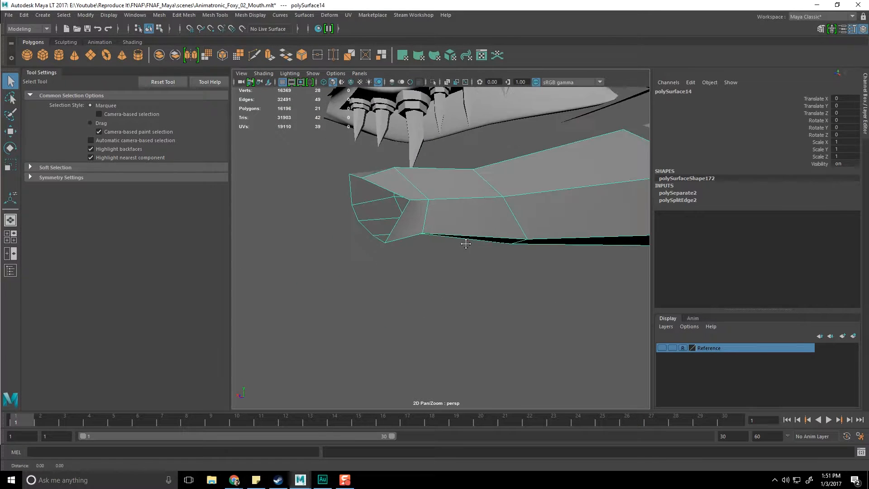
left_click_drag(466, 243, 453, 276, "alt")
left_click_drag(407, 215, 419, 229, "alt")
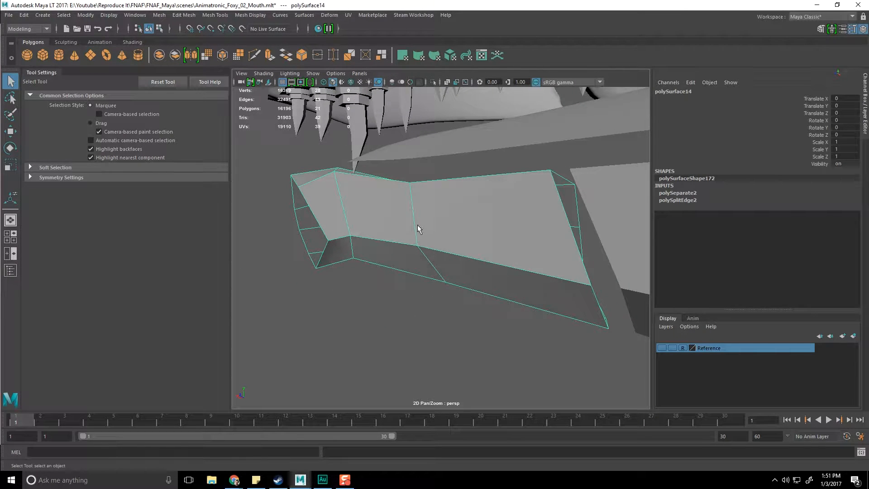
right_click(422, 214, "shift")
left_click(367, 227)
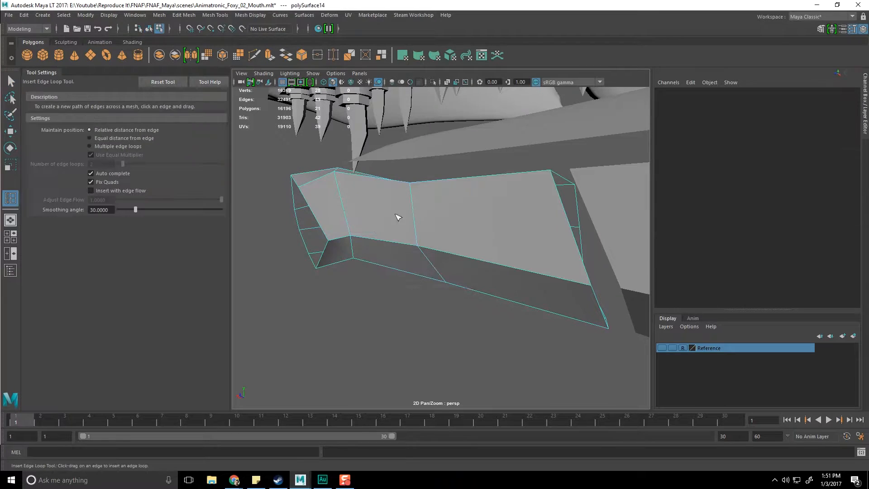
left_click_drag(412, 207, 415, 203)
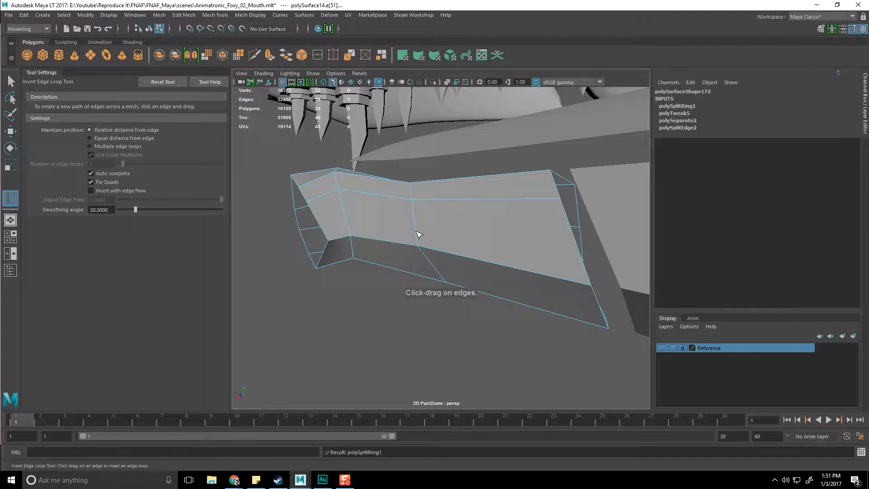
key("ctrl+z")
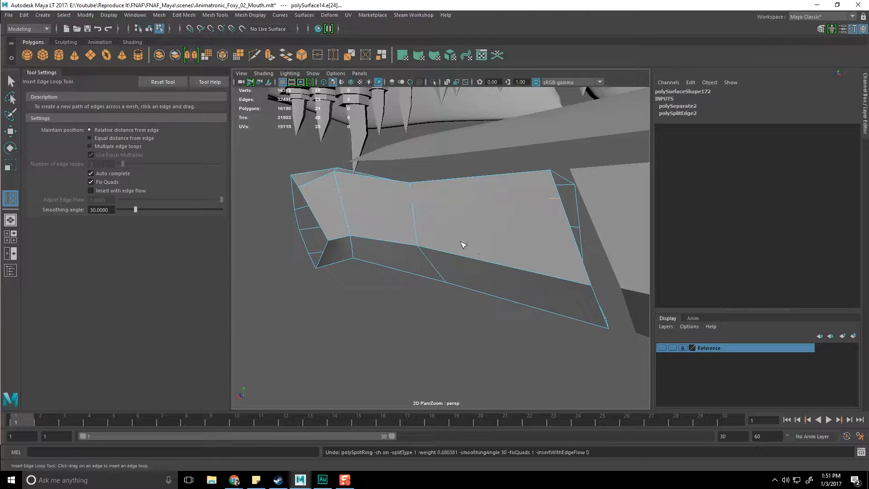
key("ctrl+z")
key("ctrl+z")
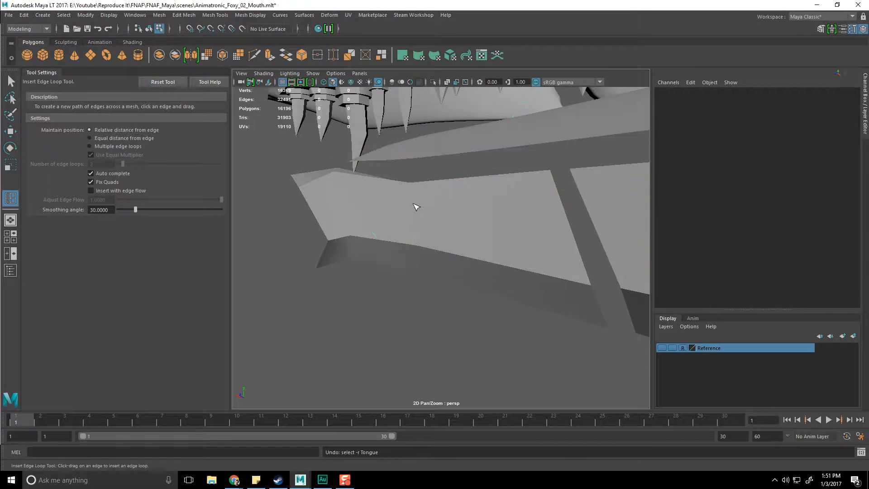
Insert two lengthwise edge loops along the inner wall of the front lower jaw piece.
key("q")
left_click(392, 209)
left_click(345, 226)
right_click_drag(350, 229, 337, 211, "shift")
key("F8")
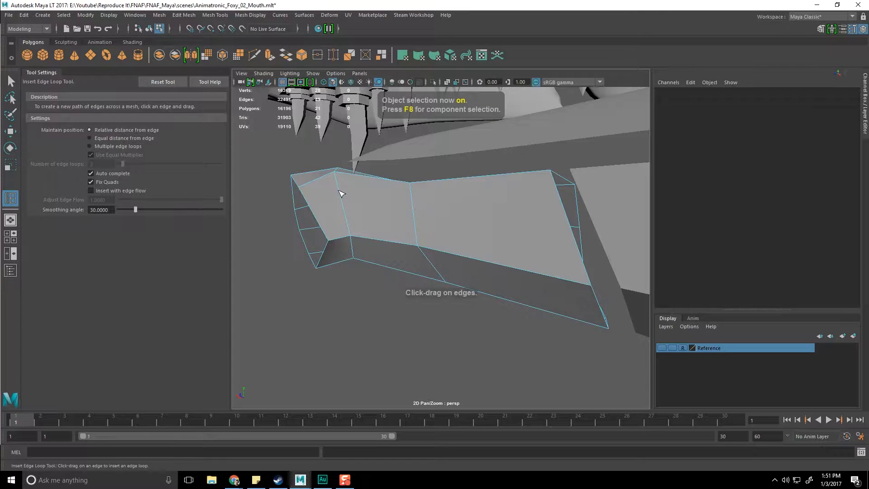
left_click(341, 194)
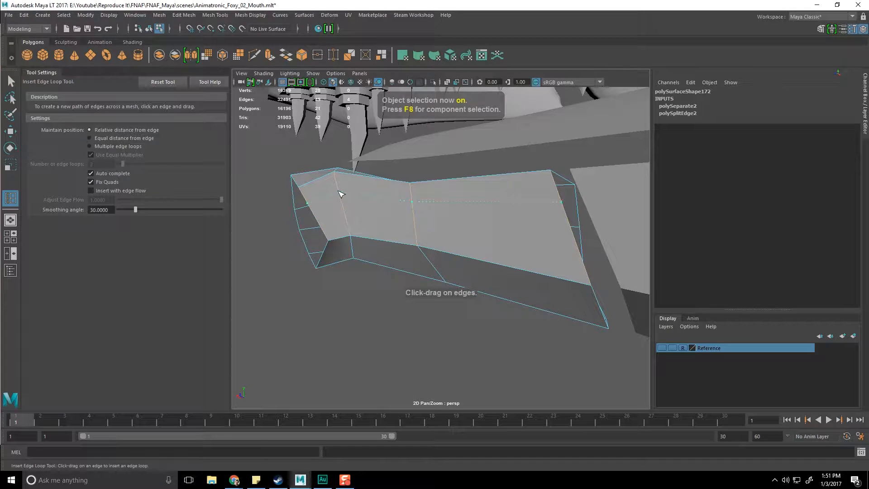
left_click(347, 218)
key("q")
Bridge three opposite edge pairs across the open rear end of the front lower jaw piece.
left_click_drag(501, 249, 407, 263, "alt")
right_click_drag(400, 150, 400, 125)
left_click(389, 144)
left_click(437, 175, "shift")
right_click_drag(438, 177, 439, 207, "shift")
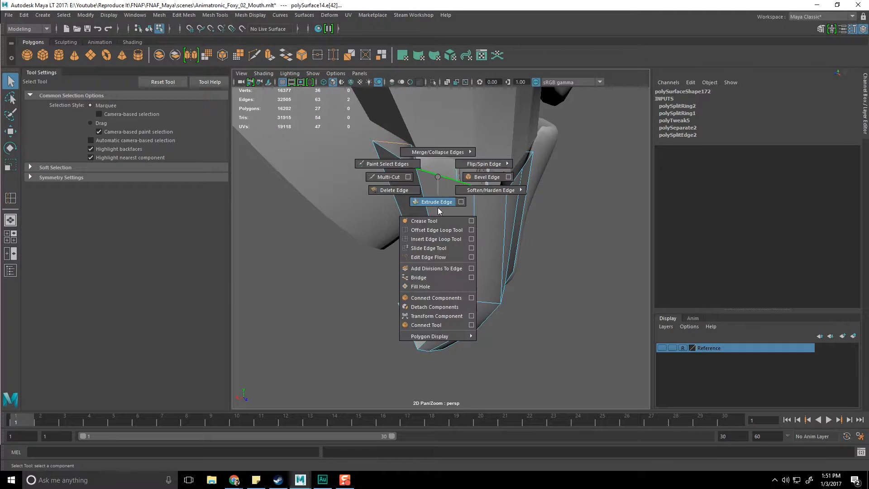
right_click_drag(432, 279, 433, 279, "shift")
left_click_drag(491, 241, 419, 188, "alt")
left_click(390, 152)
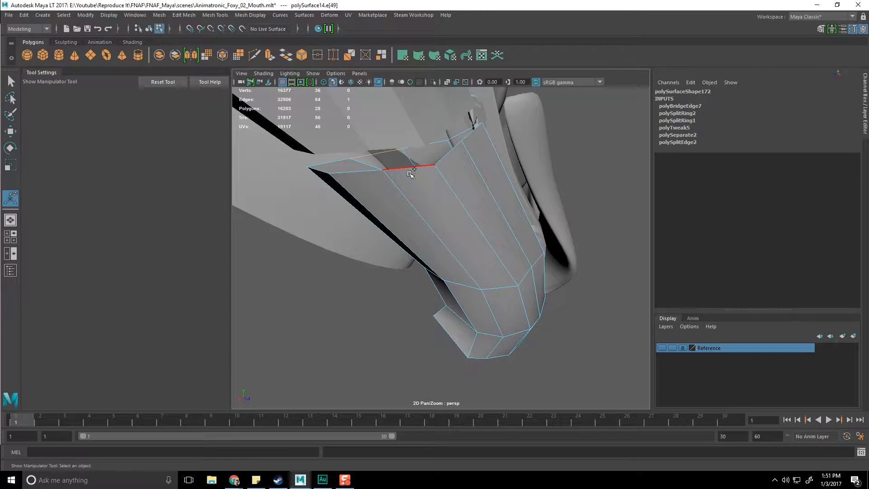
key("g")
left_click_drag(462, 161, 452, 183, "alt")
left_click(433, 162)
key("g")
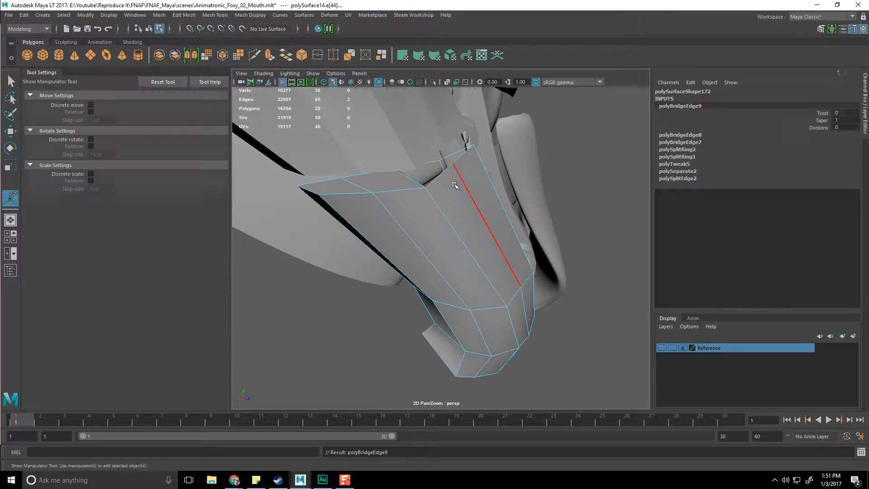
Close the remaining corner hole at the front lower jaw piece's rear end with the Append to Polygon tool.
left_click(461, 152)
left_click(464, 153, "shift")
left_click_drag(464, 155, 470, 224, "alt")
scroll(459, 204, "up", 4)
scroll(471, 214, "down", 4)
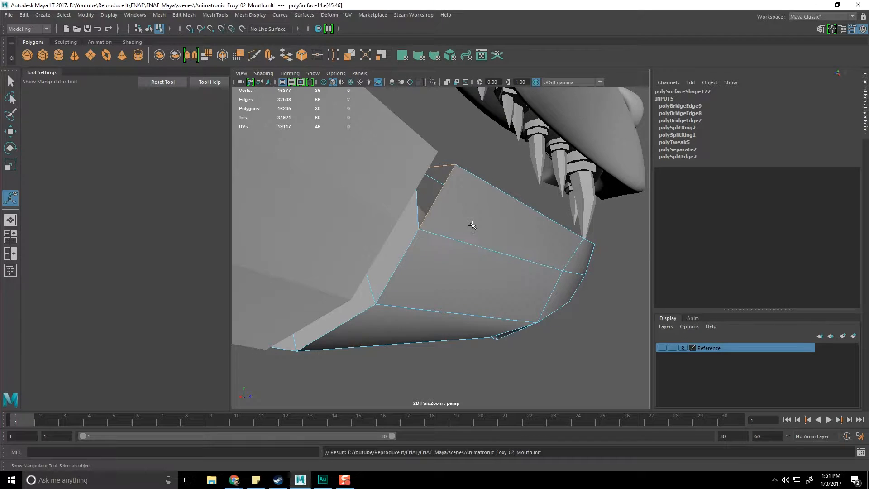
key("q")
key("F8")
left_click_drag(481, 227, 418, 187, "alt")
left_click(200, 15)
left_click(231, 46)
left_click(414, 187)
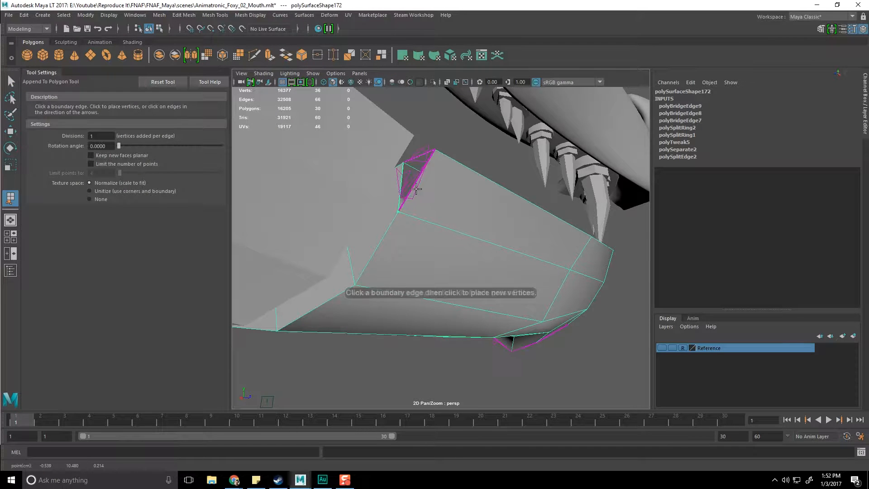
left_click(415, 186)
key("Return")
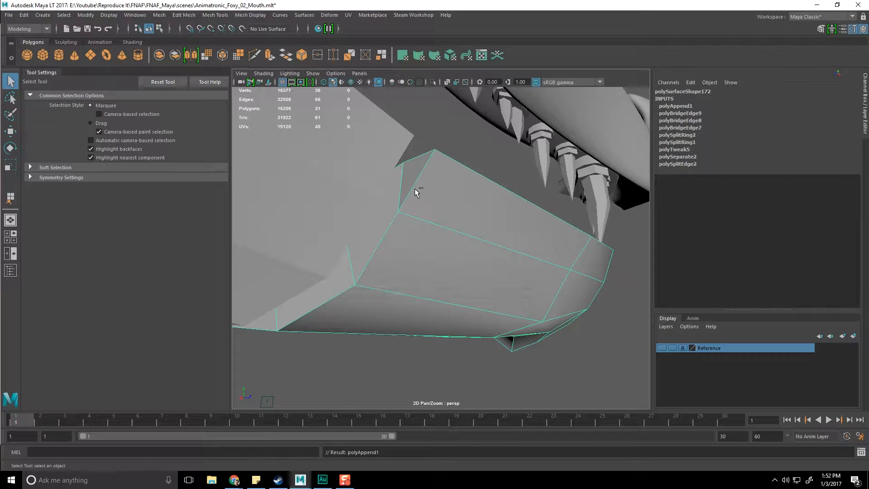
Check the front lower jaw piece in smooth preview and return it to the unsmoothed display.
key("3")
left_click(452, 166)
left_click_drag(453, 172, 466, 230, "alt")
left_click(451, 218)
key("2")
scroll(466, 229, "up", 4)
scroll(468, 226, "down", 2)
key("1")
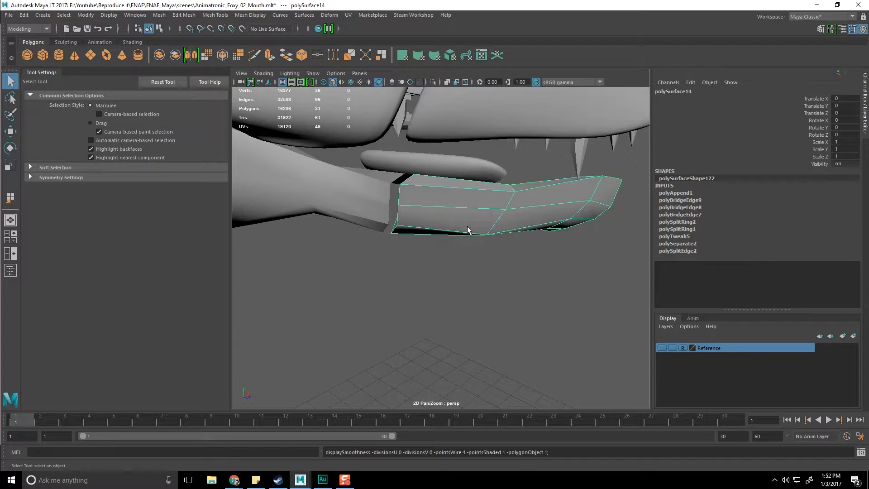
Insert a supporting edge loop near the rear end of the front lower jaw piece and turn on its smooth preview.
left_click_drag(417, 196, 479, 218, "alt")
key("F8")
key("F8")
left_click_drag(535, 190, 475, 210, "alt")
right_click_drag(477, 211, 421, 225, "shift")
left_click_drag(481, 222, 487, 225)
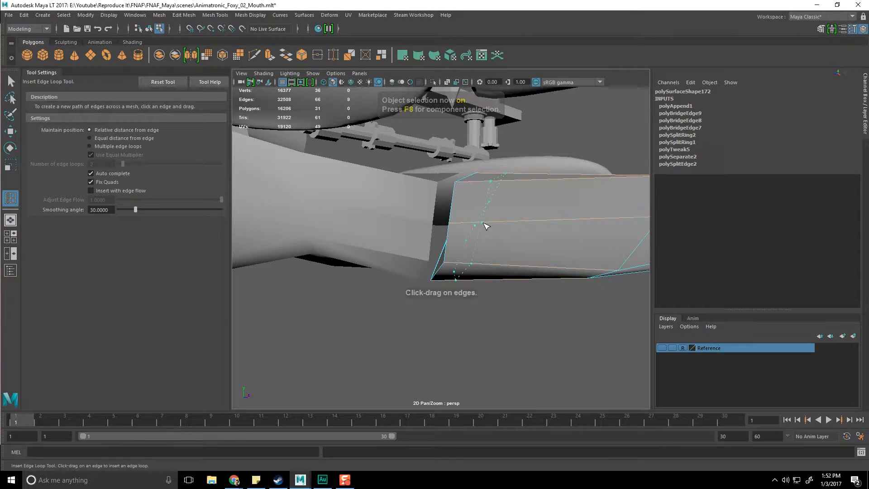
key("3")
left_click_drag(508, 252, 469, 262, "alt")
right_click_drag(572, 245, 500, 243, "alt")
left_click_drag(501, 243, 389, 231, "alt")
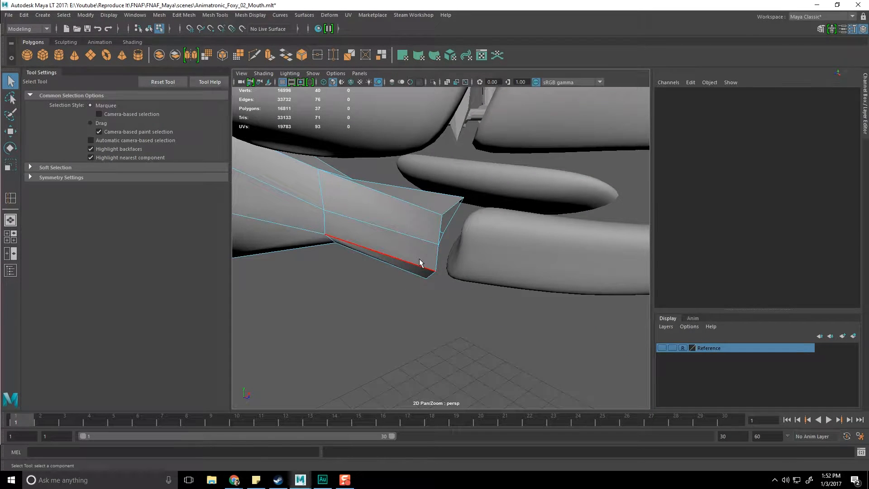
Try to insert lengthwise edge loops along the inner wall of the rear lower jaw piece, and undo them.
key("F8")
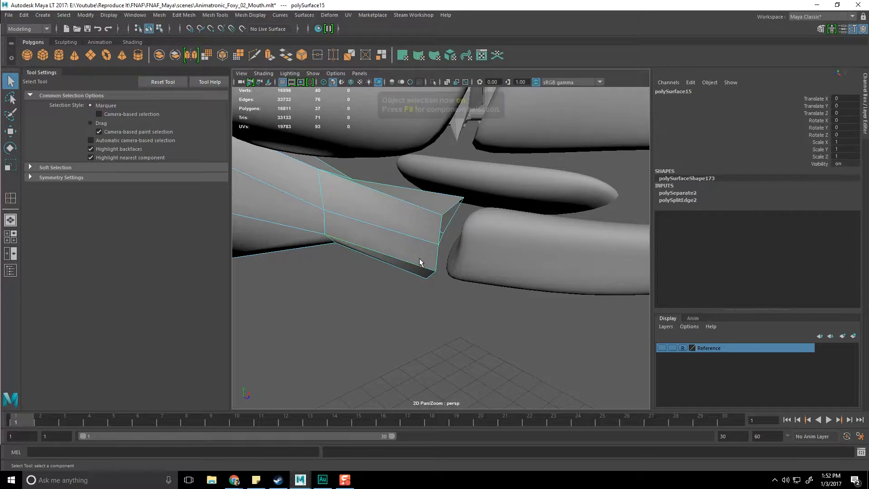
left_click_drag(395, 211, 531, 211, "alt")
middle_click_drag(531, 211, 490, 238, "alt")
scroll(491, 238, "up", 3)
right_click_drag(487, 213, 430, 226, "shift")
left_click(525, 204)
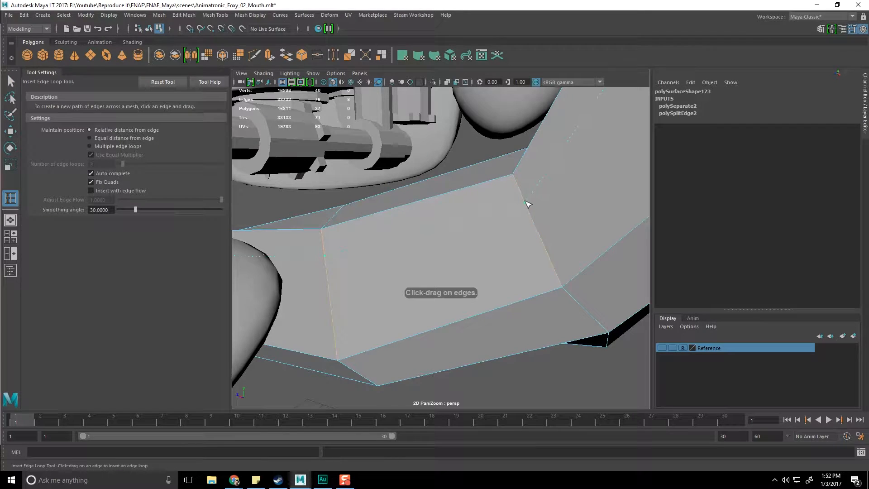
key("ctrl+z")
key("ctrl+z")
key("ctrl+z")
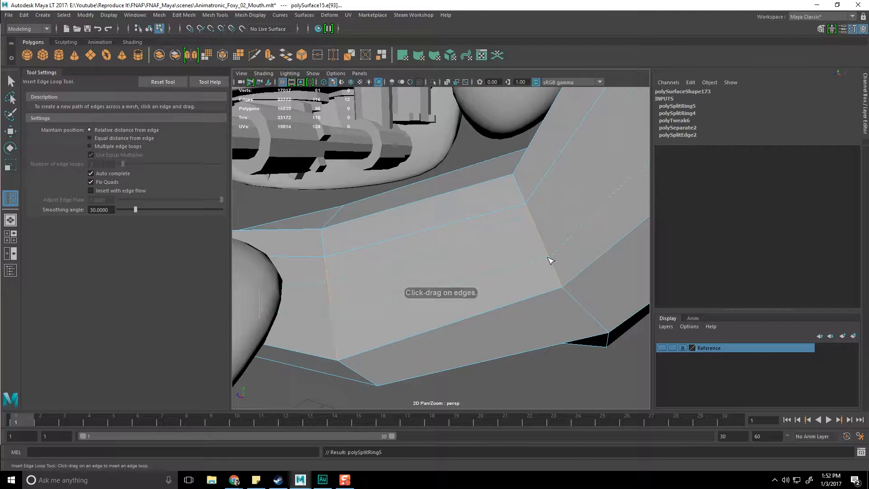
Inspect the inner wall of the rear lower jaw piece and save the scene.
left_click_drag(510, 236, 524, 231, "alt")
right_click_drag(524, 231, 545, 149, "alt")
left_click_drag(555, 178, 541, 216, "alt")
scroll(551, 185, "down", 5)
scroll(533, 233, "up", 5)
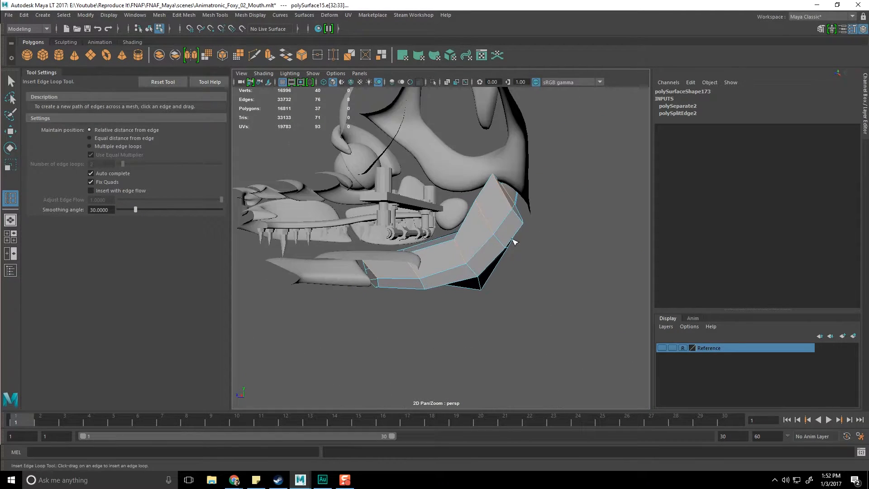
middle_click_drag(521, 223, 458, 260, "alt")
right_click_drag(458, 260, 491, 144, "alt")
key("F8")
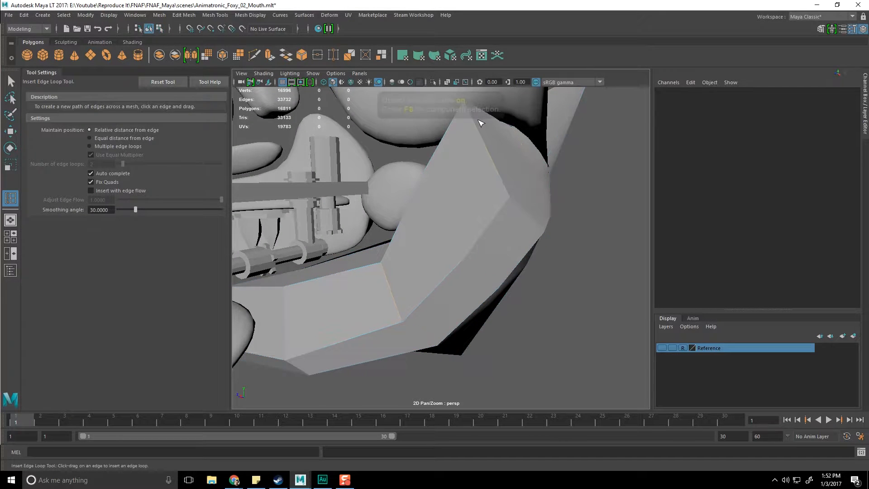
key("ctrl+s")
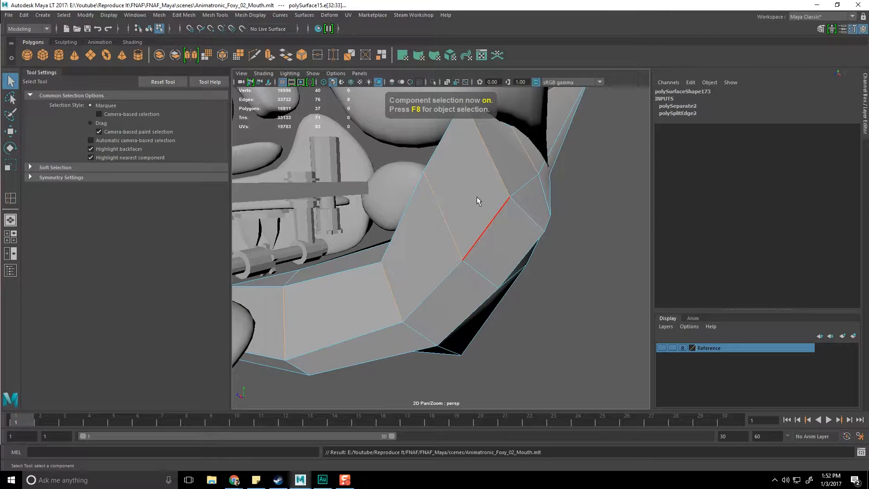
Cut a lengthwise line of edges along the upper part of the rear lower jaw piece's inner wall with Multi-Cut.
middle_click_drag(477, 197, 489, 208, "alt")
right_click_drag(490, 208, 425, 213, "shift")
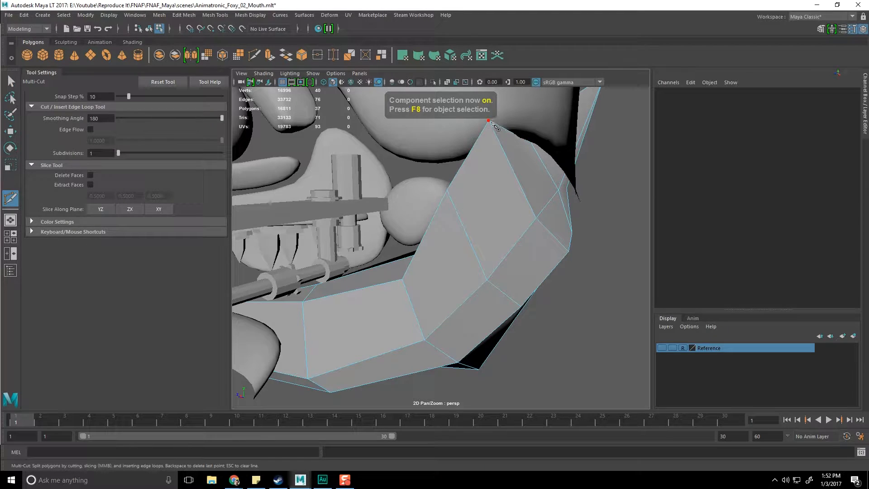
mouse_move(427, 248)
middle_mouse_down("alt")
mouse_move(459, 252)
mouse_move(422, 253)
middle_mouse_up("alt")
left_click_drag(414, 271, 337, 236, "alt")
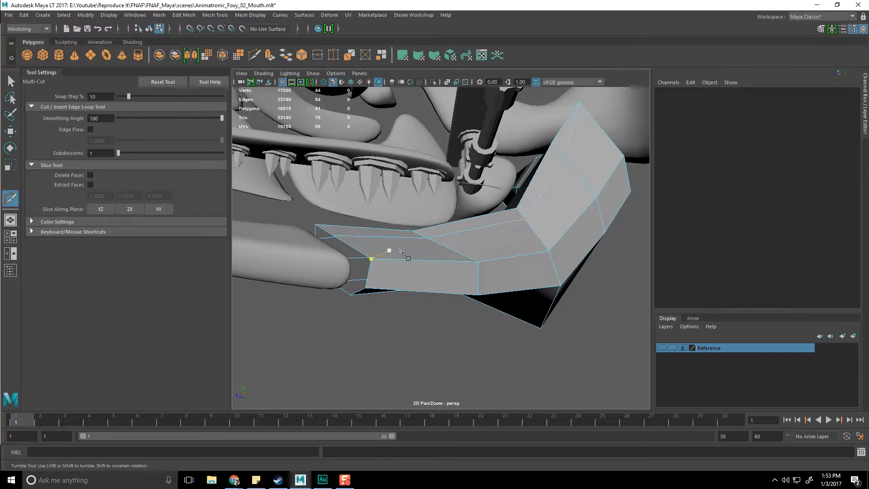
key("q")
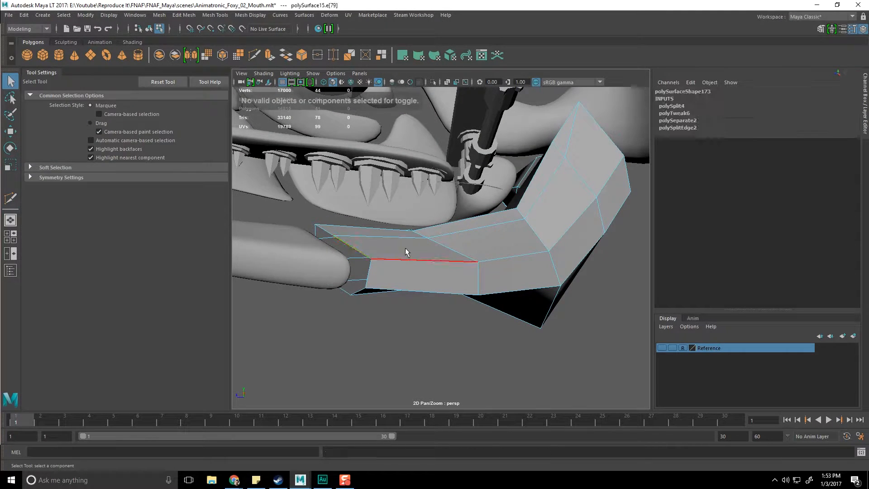
Cut a second lengthwise line below the first on the rear lower jaw piece's inner wall, and save the scene.
key("ctrl+shift+x")
left_click(450, 249)
left_click(574, 223)
middle_click_drag(574, 223, 536, 207, "alt")
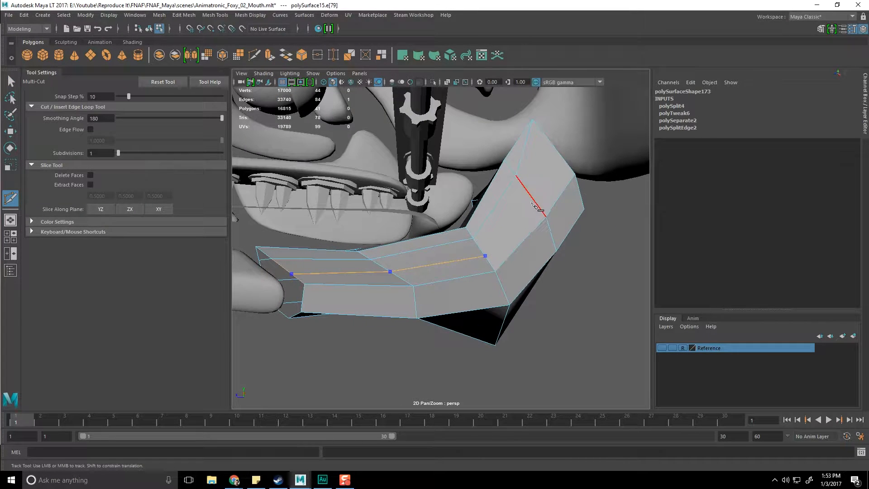
right_click(596, 158)
middle_click_drag(370, 219, 406, 211, "alt")
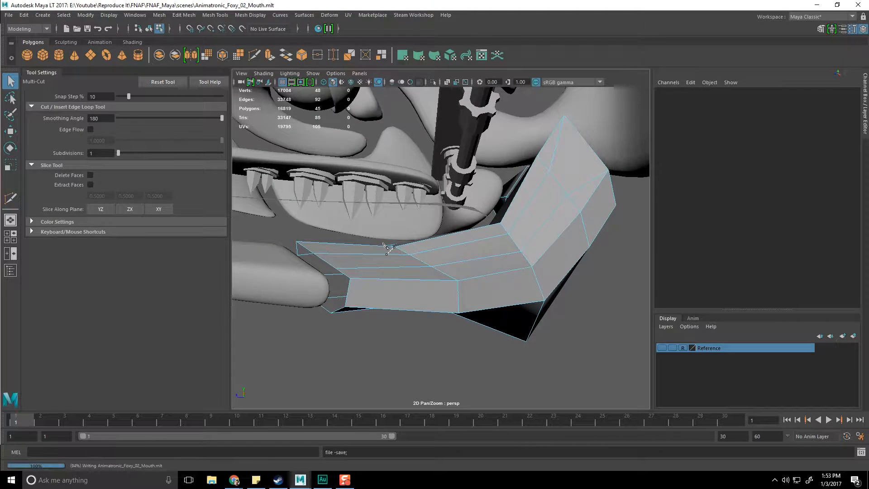
Bridge opposite edge pairs across the open front end of the rear lower jaw piece.
key("q")
left_click_drag(283, 303, 443, 266, "alt")
right_click_drag(438, 230, 441, 209)
left_click(417, 250)
right_click_drag(418, 250, 400, 350, "shift")
left_click_drag(351, 277, 499, 246, "alt")
key("g")
key("g")
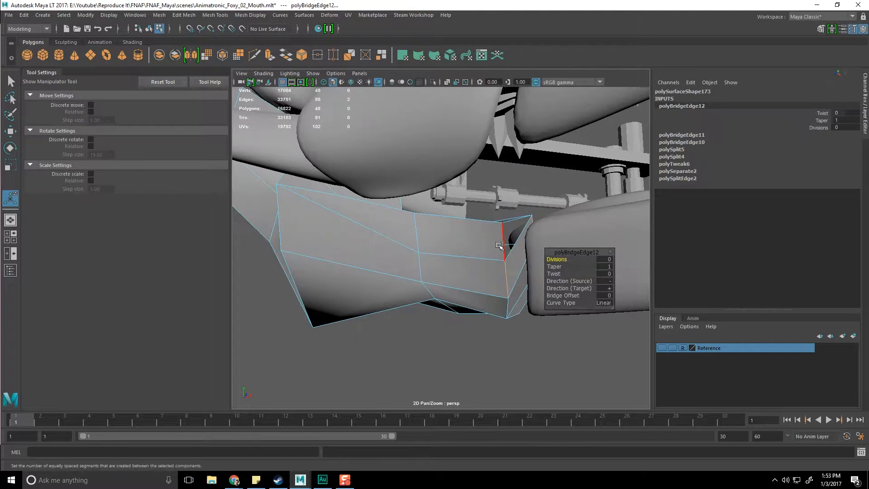
Undo the last bridge and bridge a different edge pair across the open front end of the rear lower jaw piece.
key("ctrl+z")
key("ctrl+z")
key("ctrl+z")
key("ctrl+z")
left_click_drag(499, 246, 409, 253, "alt")
key("g")
key("g")
left_click(387, 240)
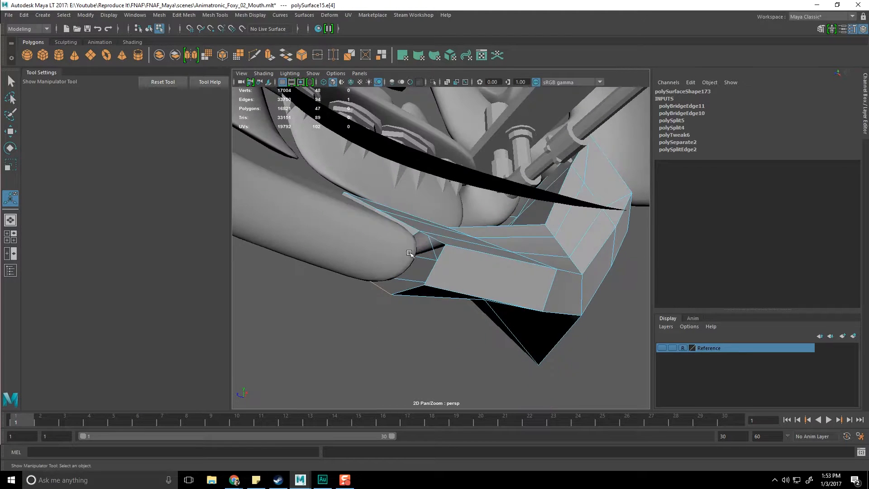
key("g")
left_click_drag(479, 259, 420, 253, "alt")
key("q")
right_click_drag(418, 230, 419, 216)
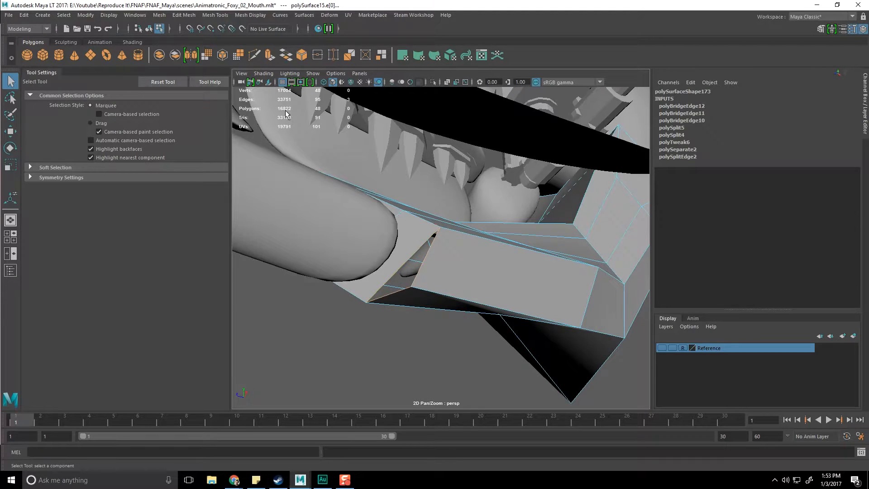
Fill the remaining gap at the rear lower jaw piece's front end with Append to Polygon, and preview the piece smoothed in object mode.
left_click(301, 319)
left_click(239, 47)
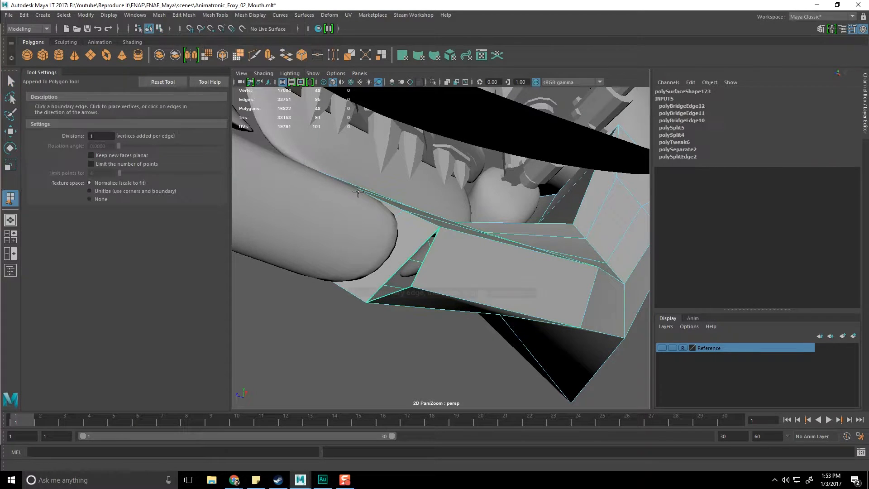
left_click(419, 272)
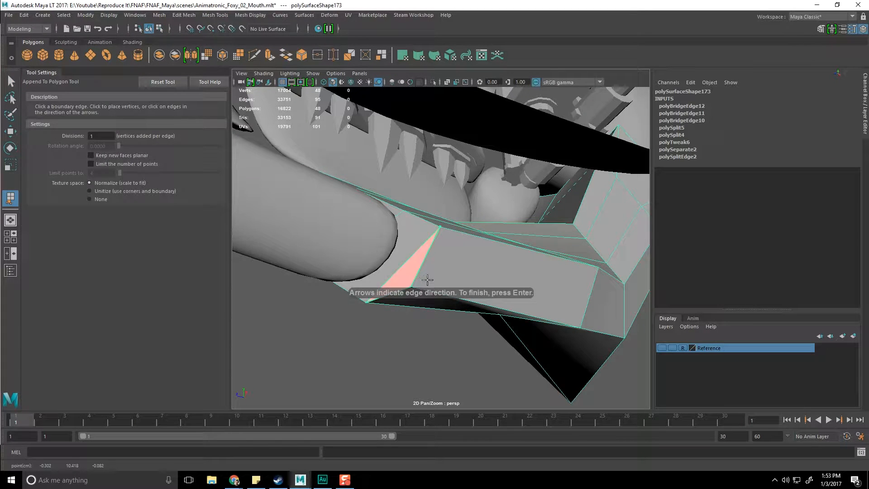
key("Return")
left_click_drag(423, 284, 442, 311, "alt")
left_click(435, 324)
left_click(422, 290)
right_click_drag(435, 292, 397, 267)
right_click_drag(392, 235, 392, 235)
left_click_drag(393, 235, 433, 286, "alt")
key("F8")
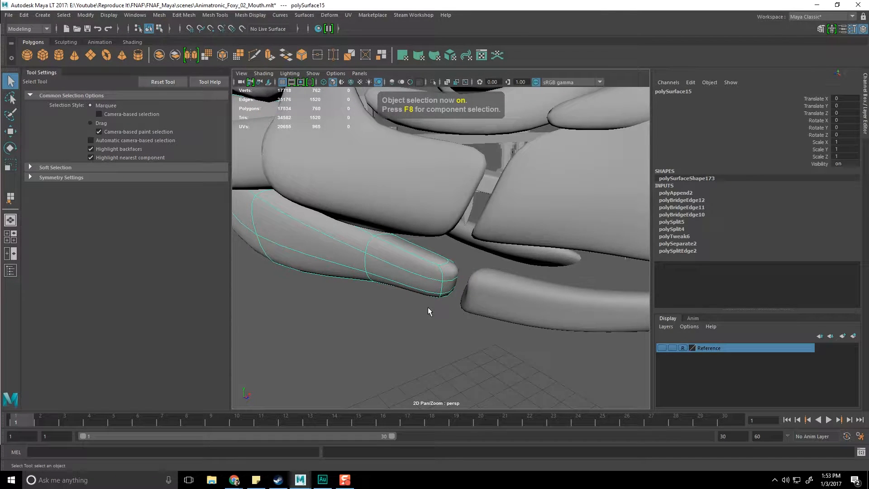
Cut an edge loop near the front end of the rear lower jaw piece, return to object mode and save the scene.
right_click_drag(396, 284, 345, 275, "shift")
left_click_drag(437, 267, 489, 322)
key("q")
left_click(460, 340)
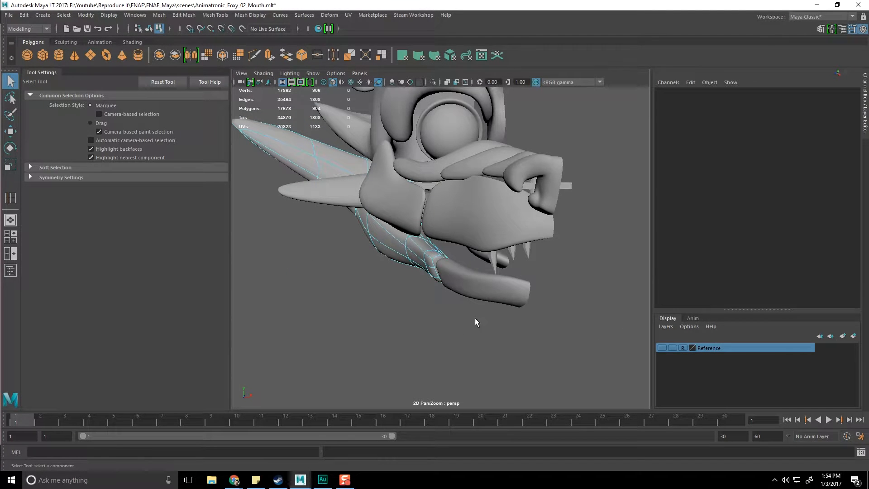
key("F8")
left_click(444, 332)
key("ctrl+s")
Hide the tongue to clear the inside of the mouth, undoing an accidental grouping.
left_click_drag(416, 290, 479, 281, "alt")
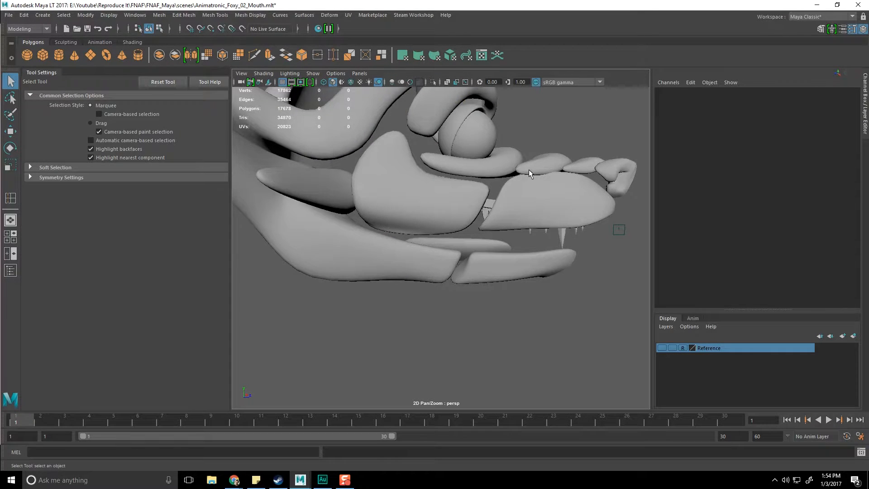
left_click_drag(529, 169, 528, 189, "alt")
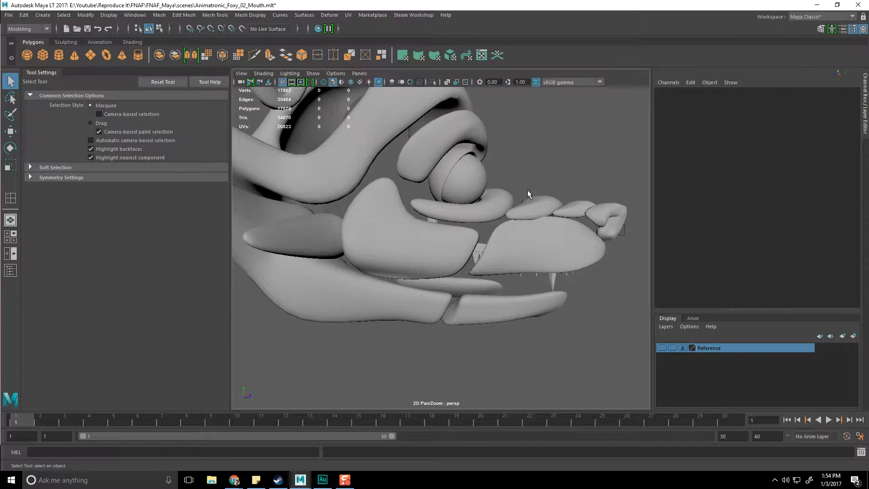
left_click(514, 211)
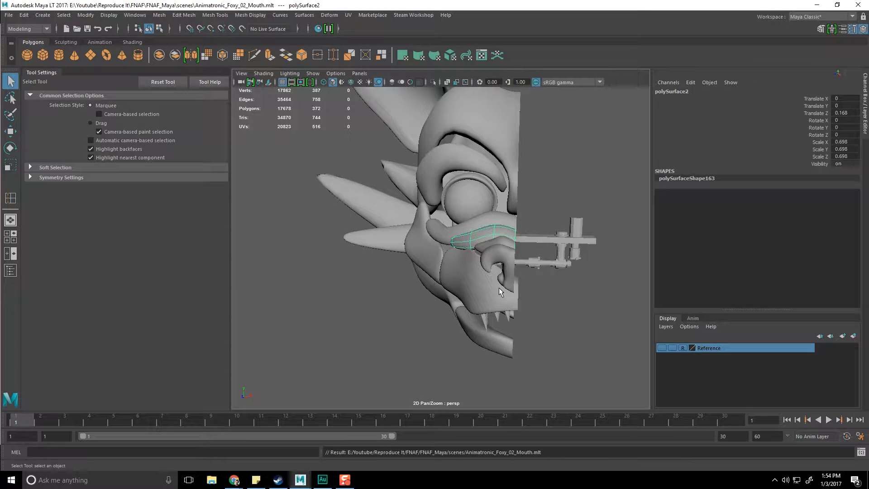
left_click_drag(499, 287, 352, 295, "alt")
left_click(384, 308)
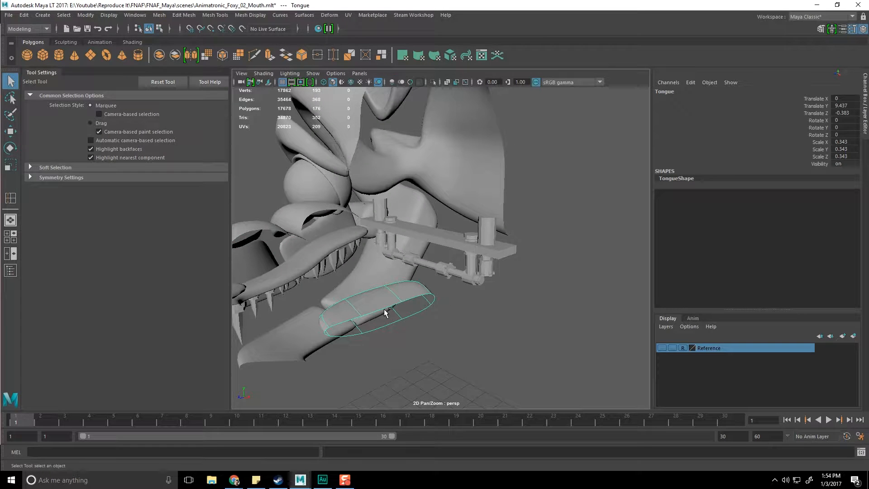
key("ctrl+g")
key("ctrl+z")
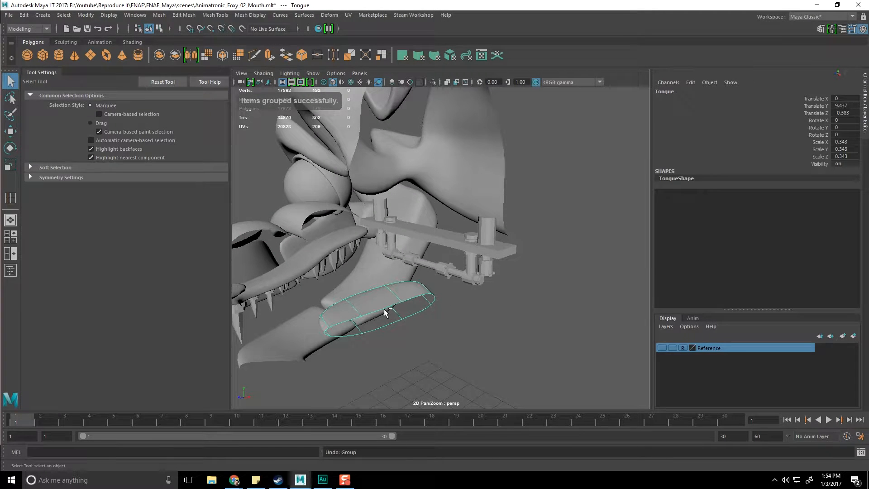
key("ctrl+h")
Hide the mechanical hinge assembly, the surrounding head shell pieces and the right ear.
left_click_drag(384, 308, 516, 227, "alt")
left_click(486, 267)
key("ctrl+h")
left_click(520, 219)
key("ctrl+h")
left_click(484, 136)
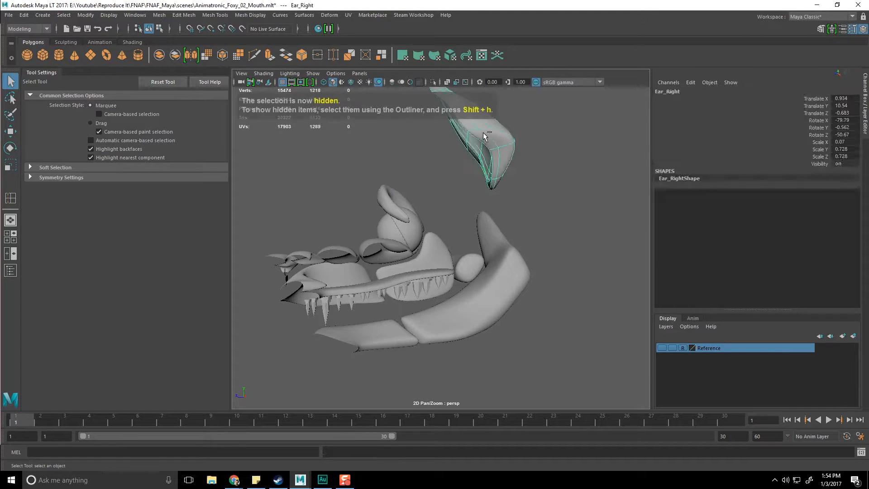
key("ctrl+h")
Duplicate the upper gum strip and move the copy down onto the lower jaw.
left_click_drag(404, 206, 422, 311, "alt")
scroll(423, 311, "up", 3)
middle_click_drag(423, 311, 509, 293, "alt")
left_click_drag(510, 293, 479, 254, "alt")
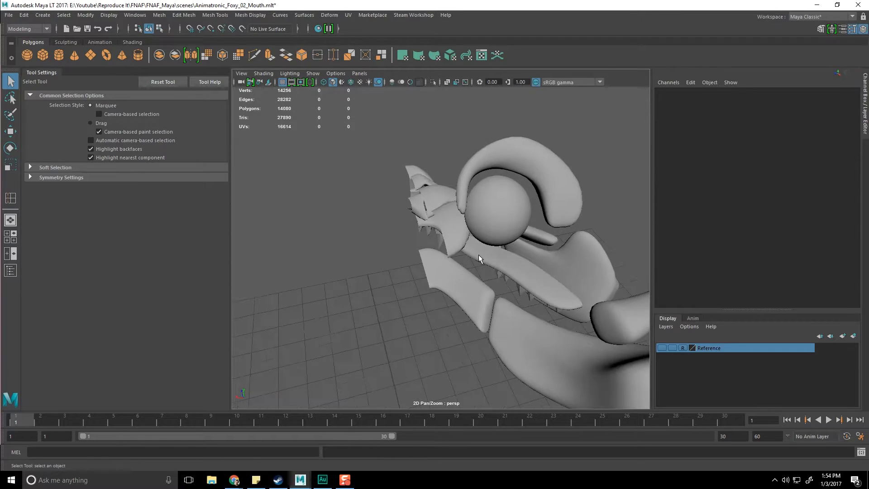
left_click(498, 274)
left_click_drag(449, 289, 490, 266, "alt")
left_click(501, 244)
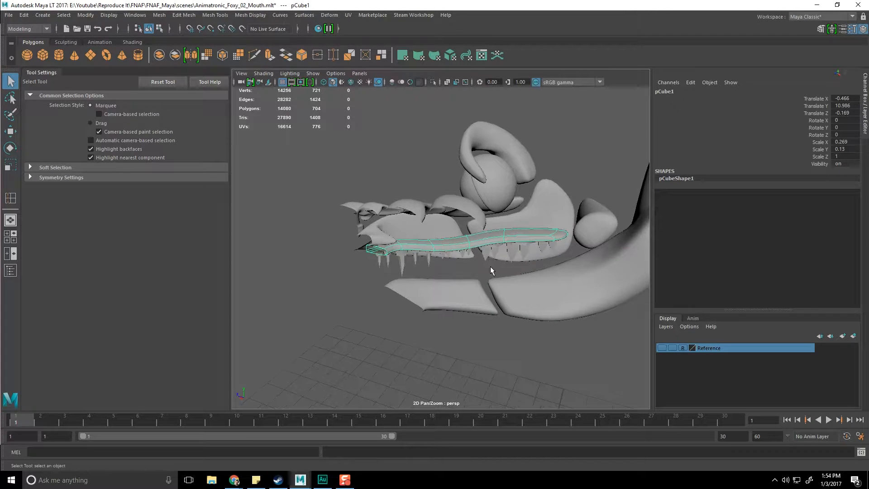
key("ctrl+d")
key("w")
left_click_drag(530, 211, 451, 240)
Hide the nose bridge plates, the eye parts and the cheek tuft so that only the jaws, gums and teeth remain.
key("q")
left_click(385, 230, "shift")
left_click(334, 228, "shift")
key("ctrl+h")
left_click_drag(429, 143, 496, 205)
key("ctrl+h")
left_click(494, 208)
left_click_drag(497, 253, 498, 244, "alt")
left_click(583, 196)
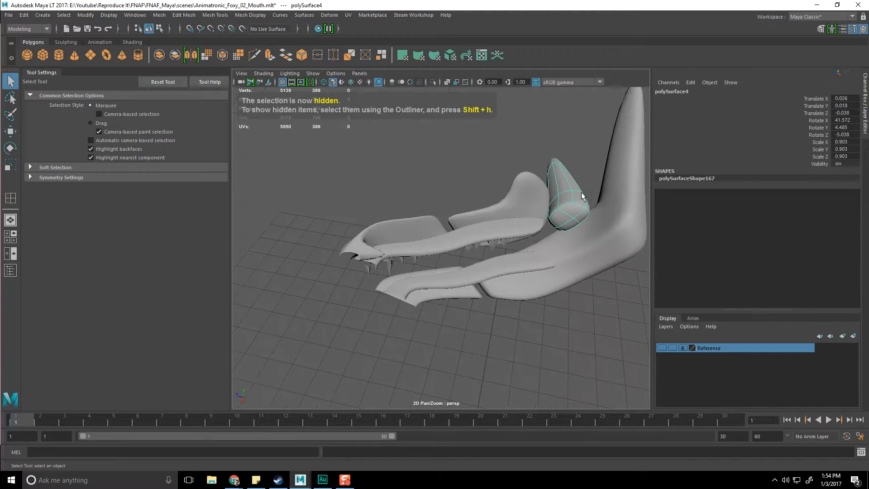
key("ctrl+h")
Switch the lower gum strip to vertex editing and shift its vertices to align with the lower jaw.
left_click_drag(575, 203, 419, 258, "alt")
left_click(378, 276)
key("f")
key("w")
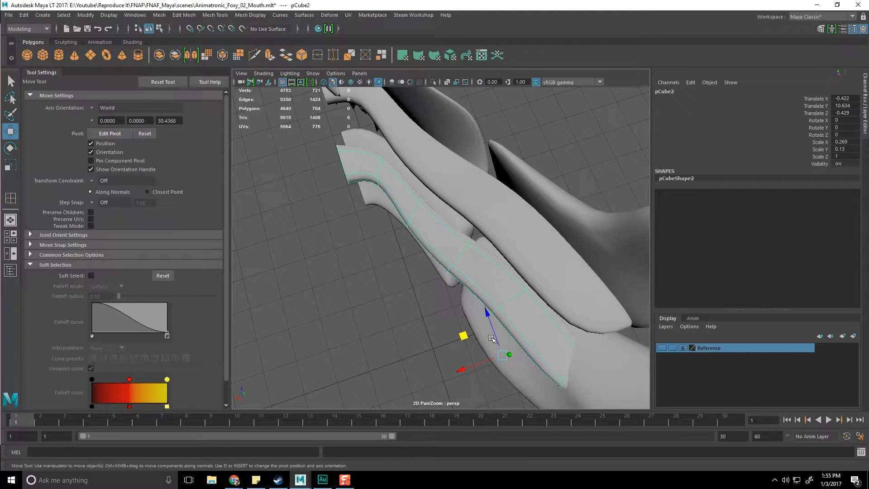
left_click_drag(461, 337, 475, 185, "alt")
right_click_drag(475, 185, 452, 188)
left_click_drag(452, 188, 450, 260, "alt")
mouse_move(451, 260)
left_mouse_down("alt")
mouse_move(463, 280)
mouse_move(463, 256)
left_mouse_up("alt")
left_click_drag(433, 232, 421, 185, "alt")
left_click_drag(448, 141, 500, 248)
left_click_drag(500, 249, 452, 208, "alt")
left_click_drag(470, 256, 429, 210, "alt")
left_click_drag(536, 261, 543, 267)
Raise the rear-end vertices of the lower gum strip to follow the upward curve of the rear lower jaw piece.
left_click_drag(551, 273, 560, 295, "alt")
left_click_drag(515, 239, 505, 216)
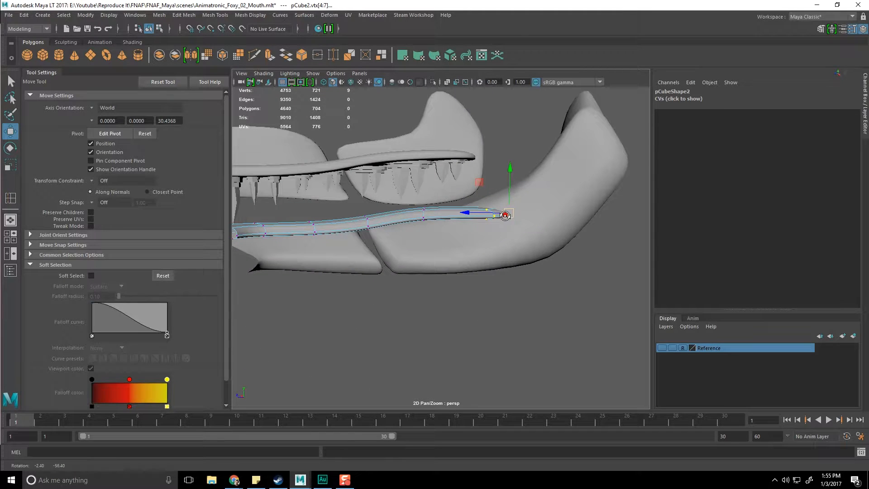
left_click_drag(508, 157, 508, 135)
left_click_drag(506, 182, 495, 186, "alt")
middle_click_drag(495, 186, 507, 210, "alt")
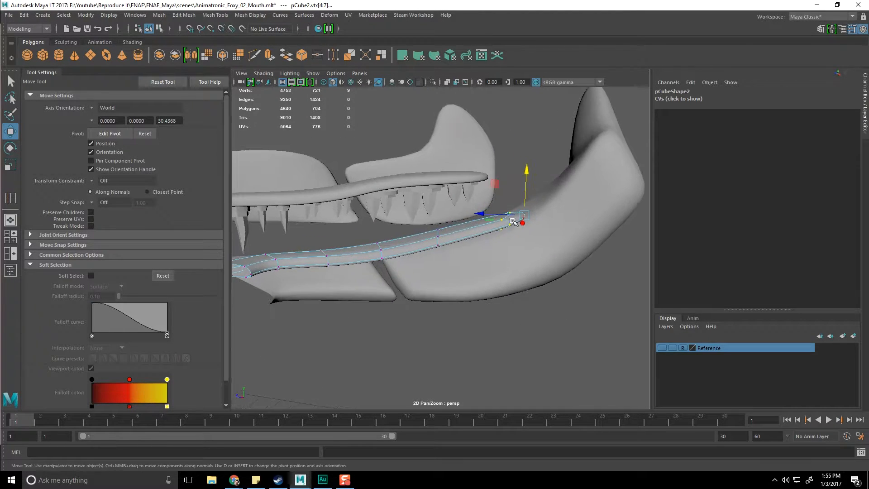
left_click_drag(511, 185, 516, 168, "alt")
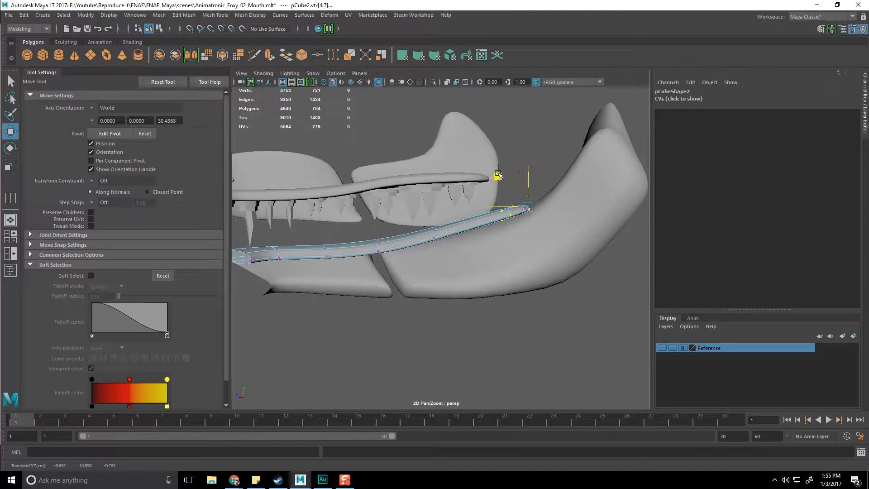
Lower the vertex loop just ahead of the gum strip's rear end, and align the rear end with the jaw's width from above.
left_click_drag(461, 261, 457, 256)
left_click_drag(457, 256, 424, 216, "alt")
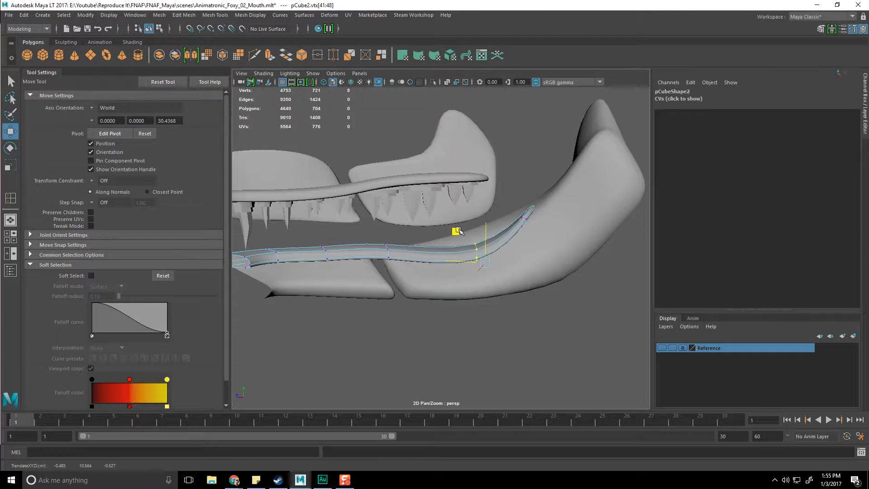
left_click_drag(487, 239, 465, 365, "alt")
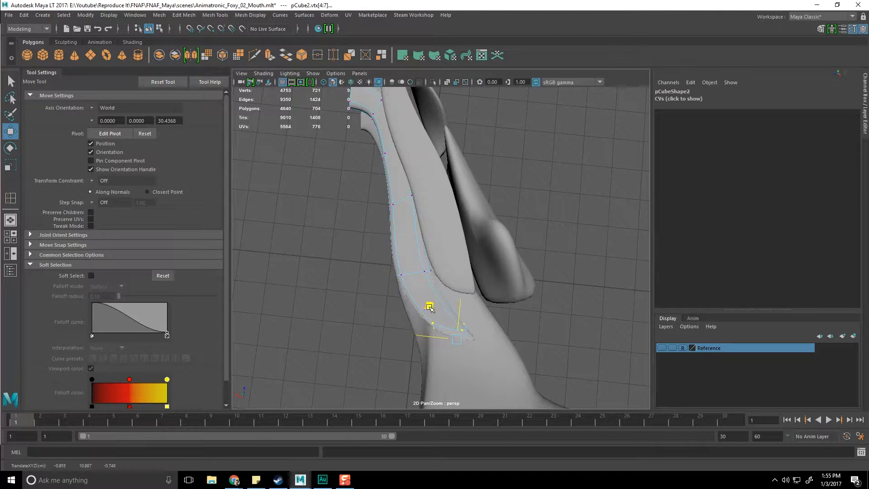
left_click_drag(412, 311, 439, 244, "alt")
left_click_drag(467, 311, 370, 326, "alt")
Reposition the front-end vertices of the lower gum strip at the tip of the front lower jaw piece.
left_click_drag(355, 370, 392, 392)
left_click_drag(392, 393, 404, 332, "alt")
key("e")
key("w")
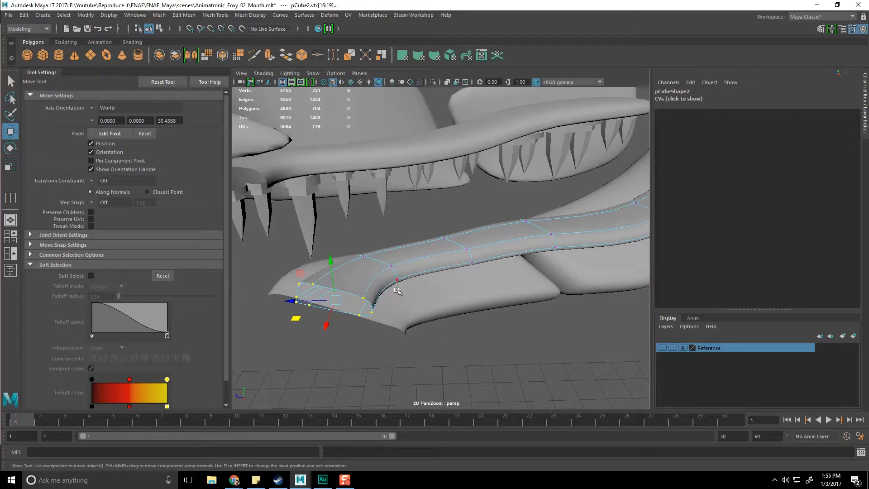
left_click_drag(368, 278, 339, 227, "alt")
left_click_drag(304, 259, 335, 290, "alt")
Move and scale the second vertex loop from the gum strip's front to follow the jaw's bend.
left_click_drag(341, 213, 376, 280)
left_click_drag(376, 279, 377, 293, "alt")
left_click_drag(362, 241, 368, 243)
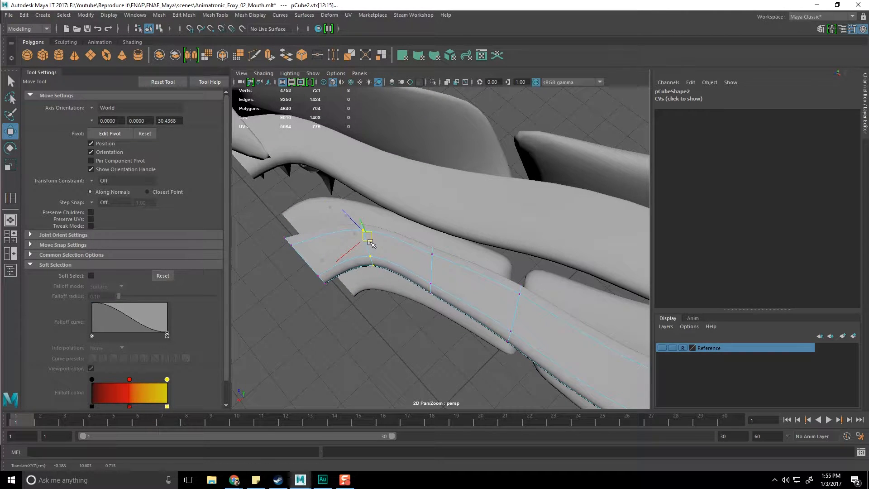
left_click_drag(461, 320, 461, 321)
left_click_drag(461, 321, 469, 307, "alt")
key("r")
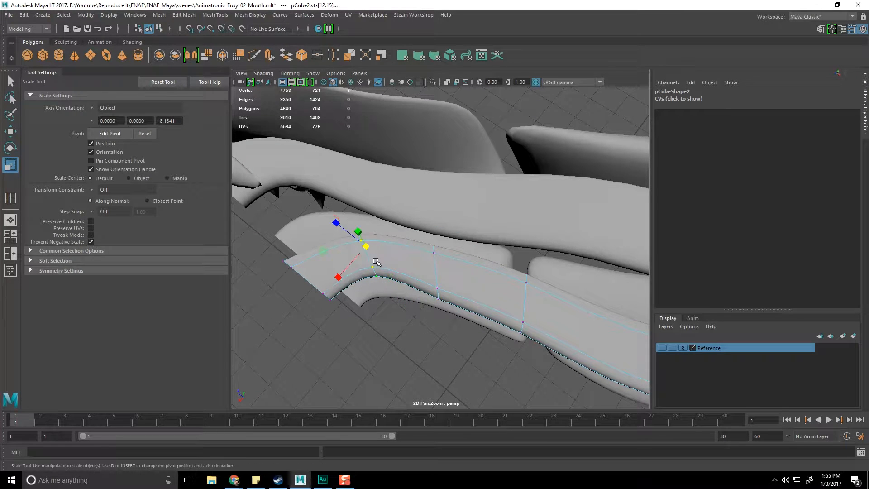
Scale and reposition the front-end vertices of the lower gum strip to fit between the jaw tip's edges.
left_click_drag(388, 320, 347, 262, "alt")
left_click_drag(448, 329, 448, 329)
left_click_drag(448, 330, 407, 340, "alt")
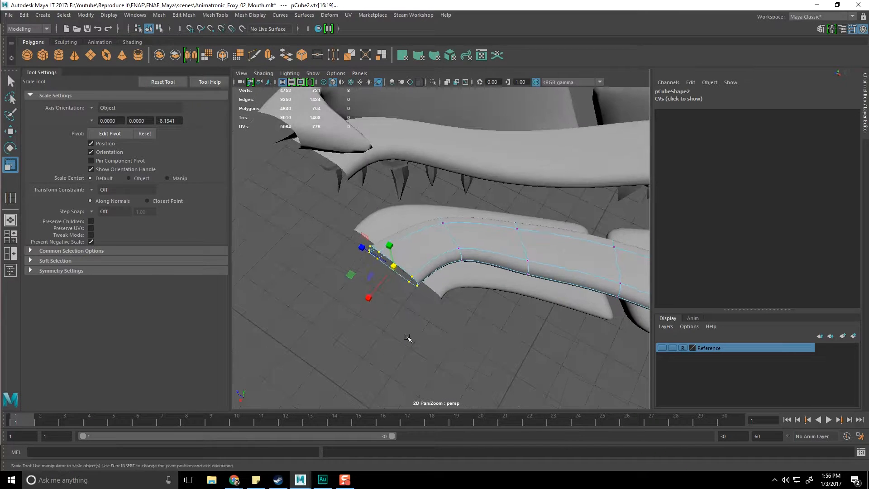
key("w")
left_click_drag(462, 330, 412, 326, "alt")
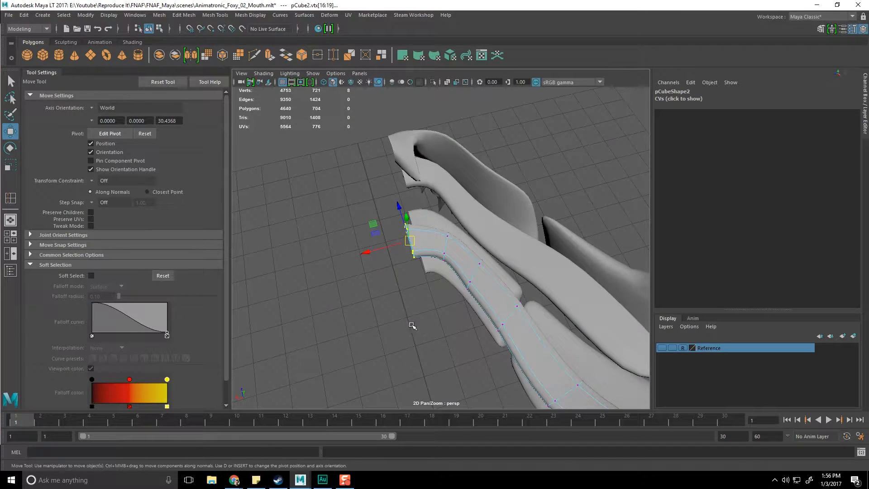
Adjust the height of the second vertex loop from the front against the front lower jaw piece's upper rim.
key("q")
left_click(401, 287)
left_click_drag(401, 287, 517, 314, "alt")
key("w")
left_click_drag(487, 281, 468, 252, "alt")
left_click_drag(507, 288, 381, 252, "alt")
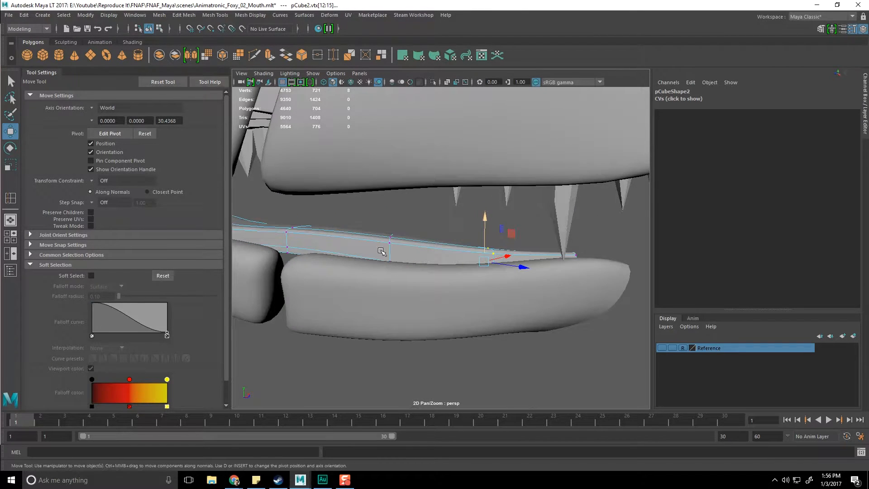
Lower the gum strip's vertex loop at the gap between the jaw pieces, and scale the loop behind it.
left_click_drag(409, 287, 404, 275, "alt")
left_click_drag(402, 229, 442, 292)
left_click_drag(439, 212, 439, 217)
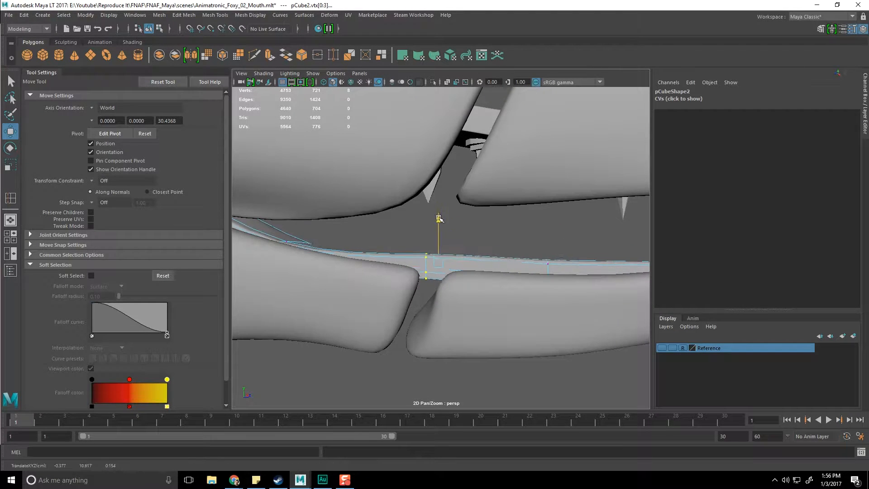
middle_click_drag(336, 258, 399, 279, "alt")
left_click_drag(398, 280, 369, 277, "alt")
left_click_drag(313, 221, 410, 328)
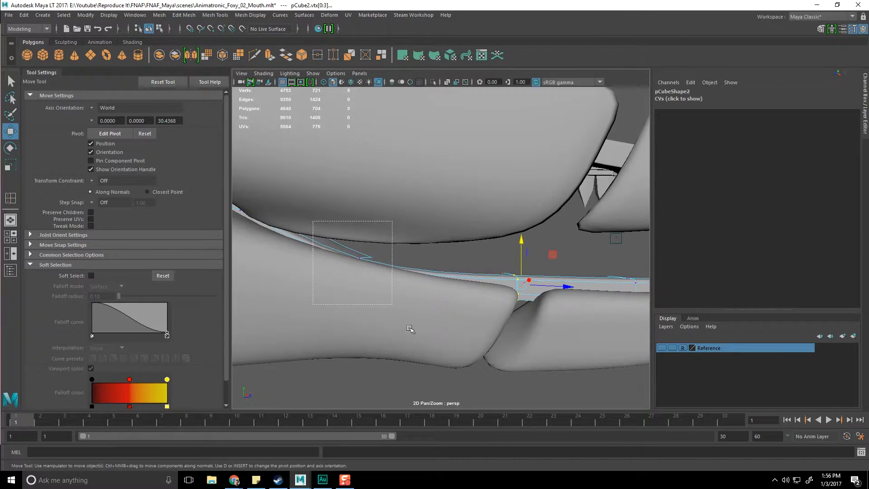
key("r")
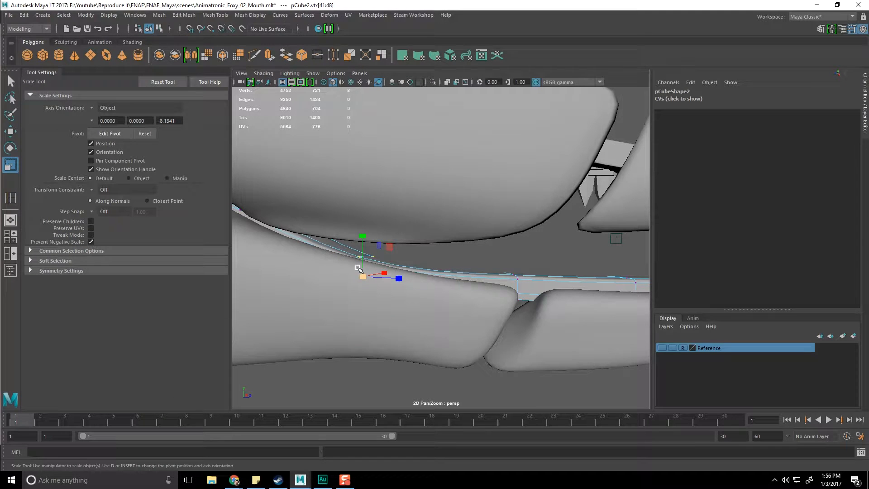
left_click_drag(452, 312, 449, 300, "alt")
Scale the vertex loop at the jaw gap and the next loop ahead of it to even out the gum strip's thickness.
left_click_drag(486, 250, 529, 313)
middle_click_drag(526, 317, 502, 298, "alt")
left_click_drag(508, 266, 429, 274)
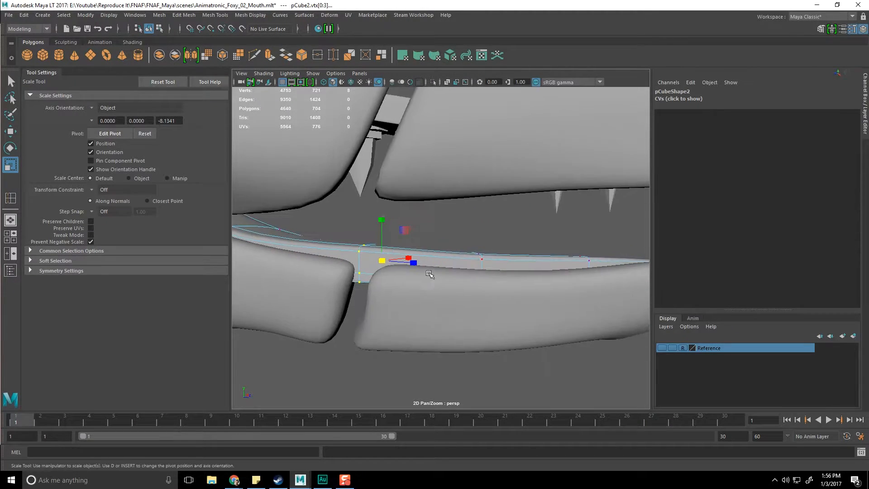
left_click_drag(511, 313, 500, 312, "alt")
left_click_drag(459, 240, 507, 292)
key("q")
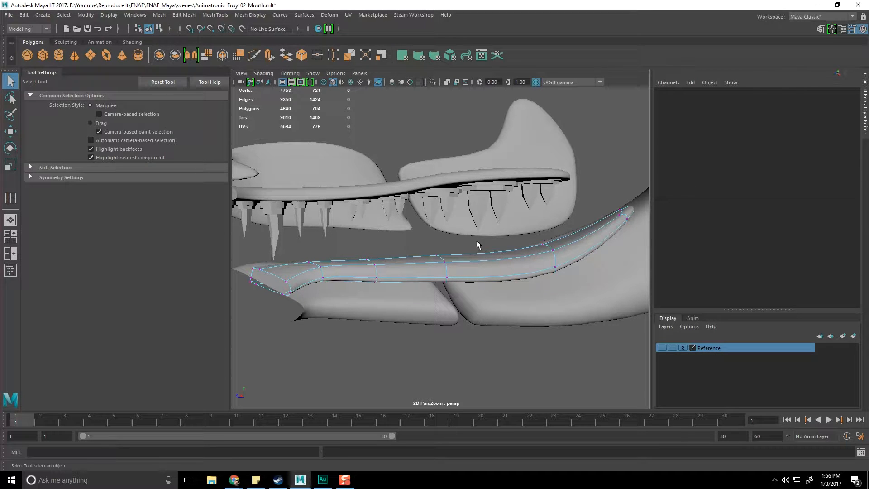
Select all the upper teeth in object mode and combine them into one mesh.
left_click_drag(479, 246, 612, 210, "alt")
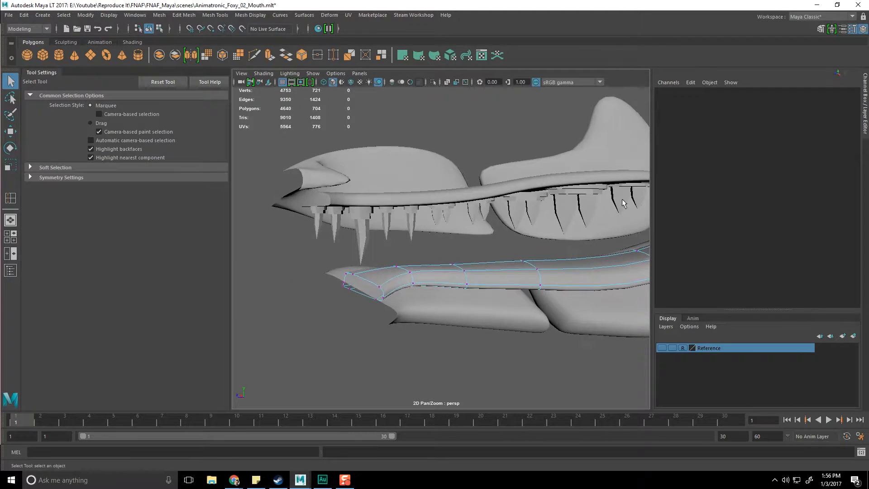
left_click(612, 202)
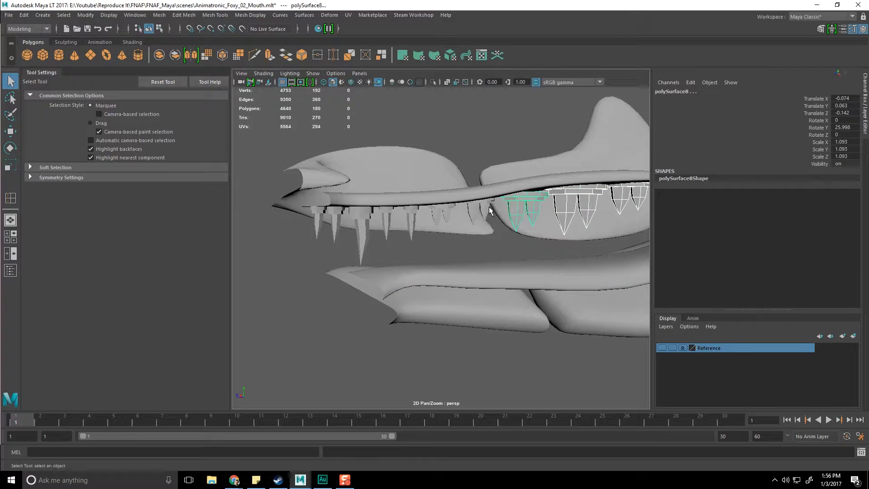
left_click(336, 213)
left_click(321, 217)
right_click_drag(323, 180, 319, 345, "shift")
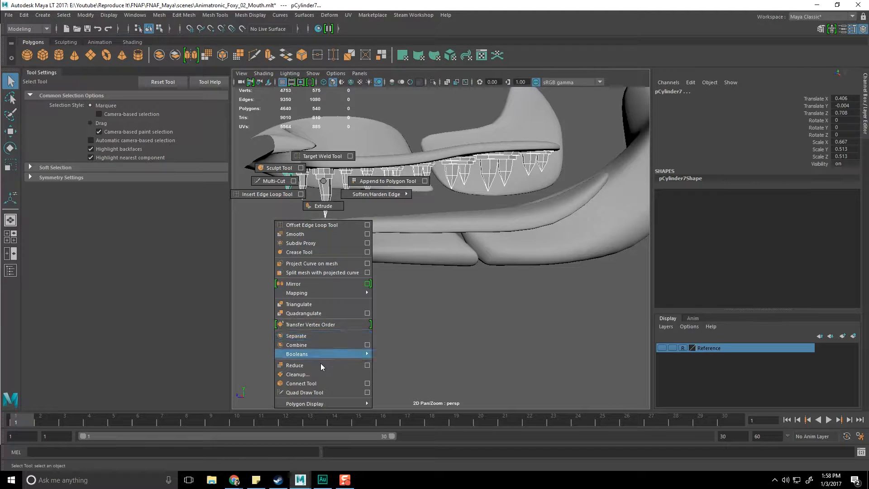
Mirror the combined upper teeth on the Y axis in the negative direction about their bounding box, keeping the copy separate, and select the copy.
key("ctrl+s")
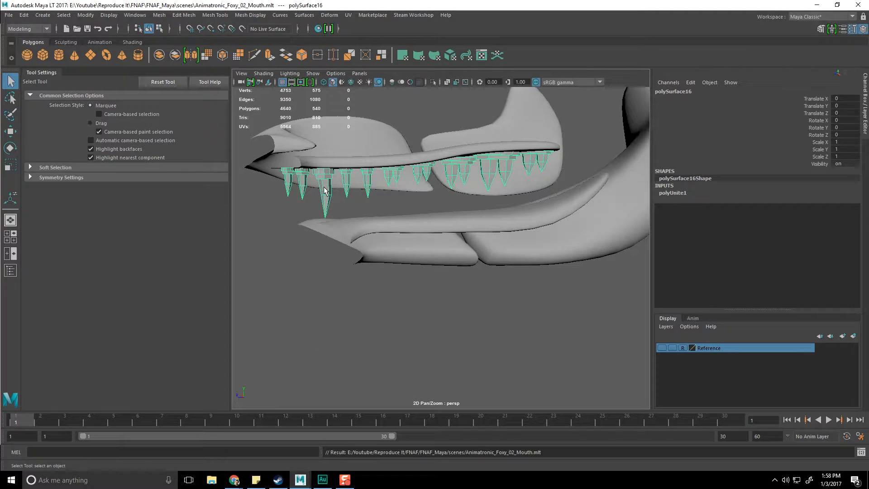
right_click_drag(324, 190, 326, 191, "shift")
right_click_drag(342, 319, 369, 290, "shift")
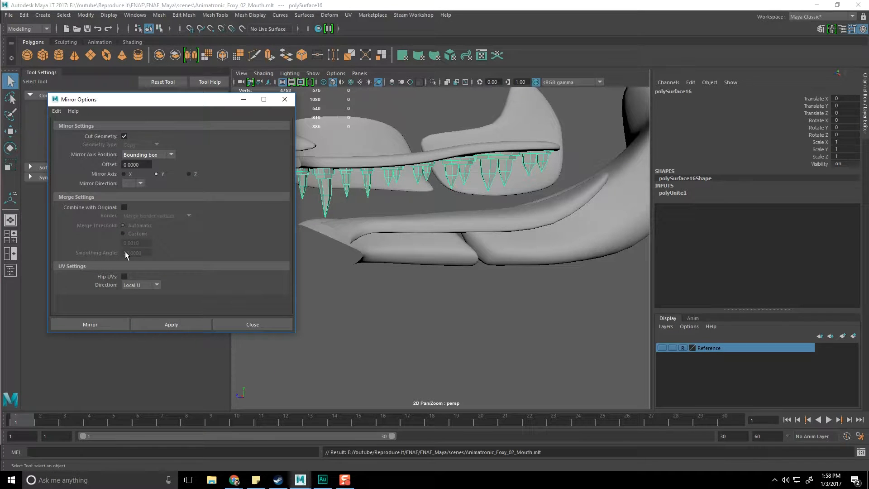
left_click(105, 321)
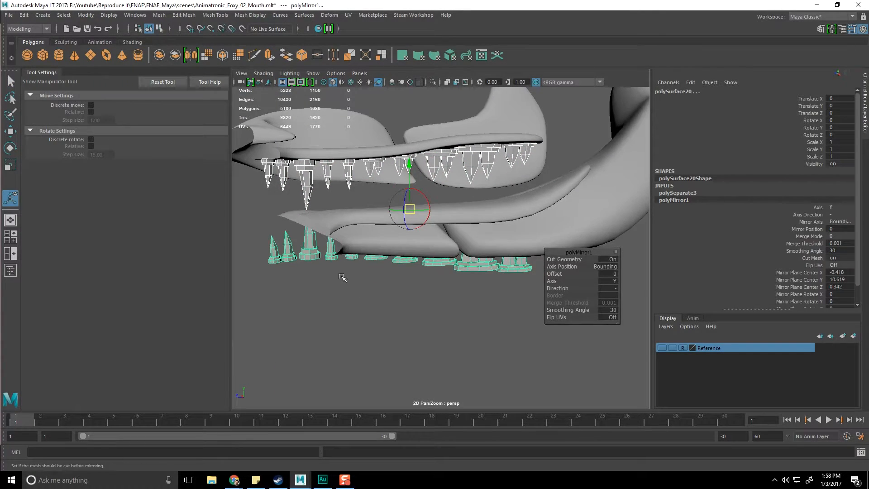
left_click(328, 270)
left_click(303, 255)
left_click(275, 261)
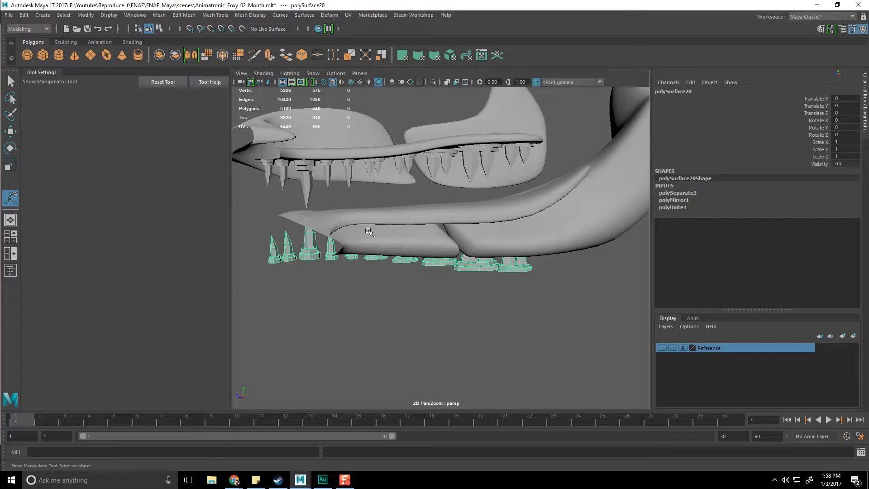
key("w")
left_click(349, 170)
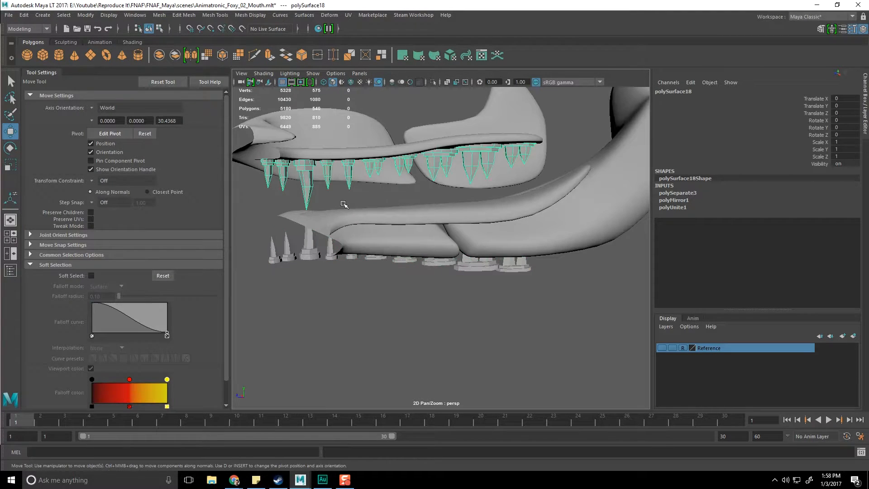
left_click(311, 259)
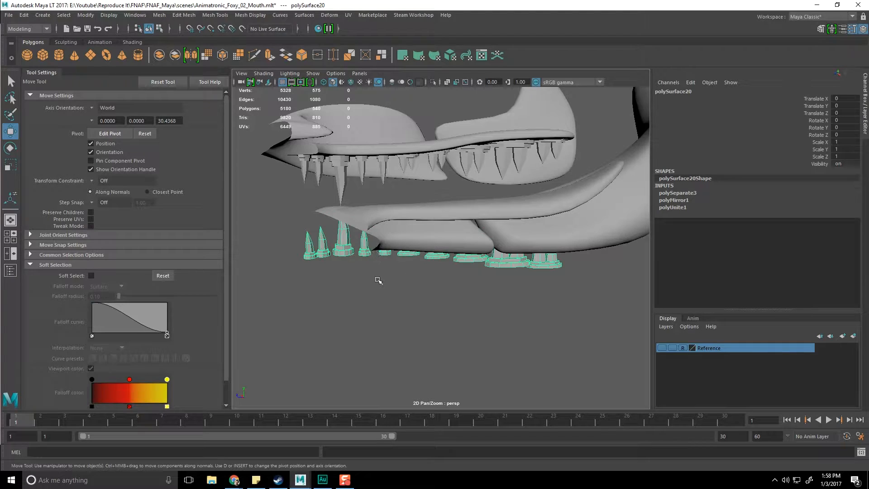
Center the mirrored teeth's pivot and raise them between the upper teeth and the lower gum strip.
scroll(378, 280, "down", 5)
left_click_drag(379, 280, 434, 284, "alt")
key("space")
left_click(391, 246)
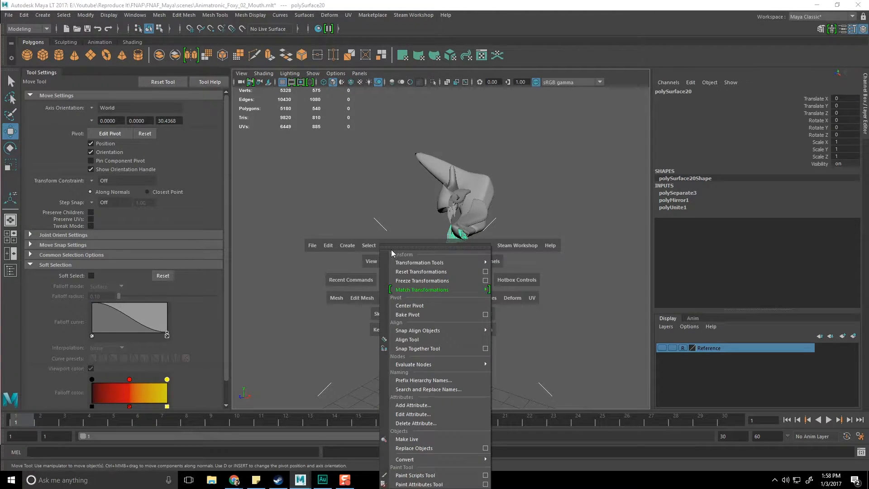
left_click(410, 306)
scroll(503, 301, "up", 2)
left_click_drag(503, 301, 376, 299, "alt")
scroll(373, 285, "up", 4)
middle_click_drag(374, 286, 395, 313, "alt")
left_click_drag(367, 221, 376, 92)
left_click_drag(387, 156, 388, 177)
Select the front and rear snout plates and hide them to expose the teeth.
middle_click_drag(388, 200, 518, 249, "alt")
right_click_drag(517, 249, 515, 304, "alt")
middle_click_drag(514, 305, 513, 289, "alt")
left_click_drag(514, 290, 406, 233, "alt")
left_click_drag(460, 207, 468, 217)
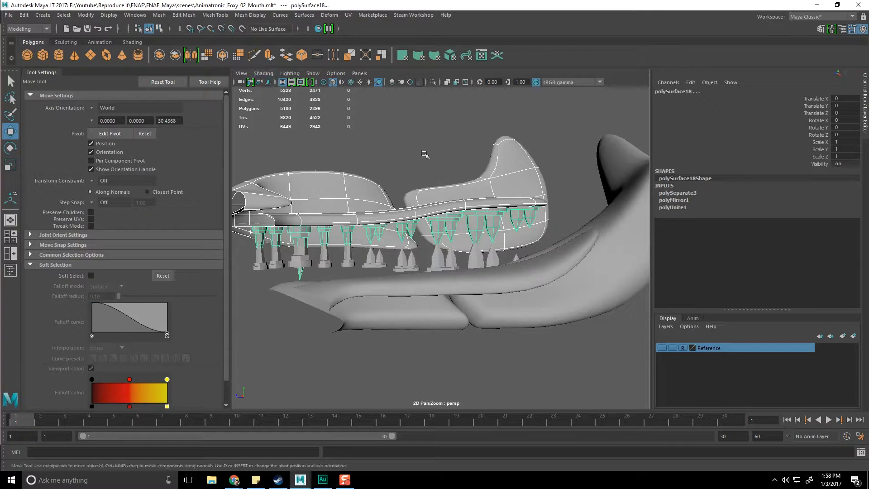
left_click_drag(424, 154, 487, 182)
left_click(362, 185, "shift")
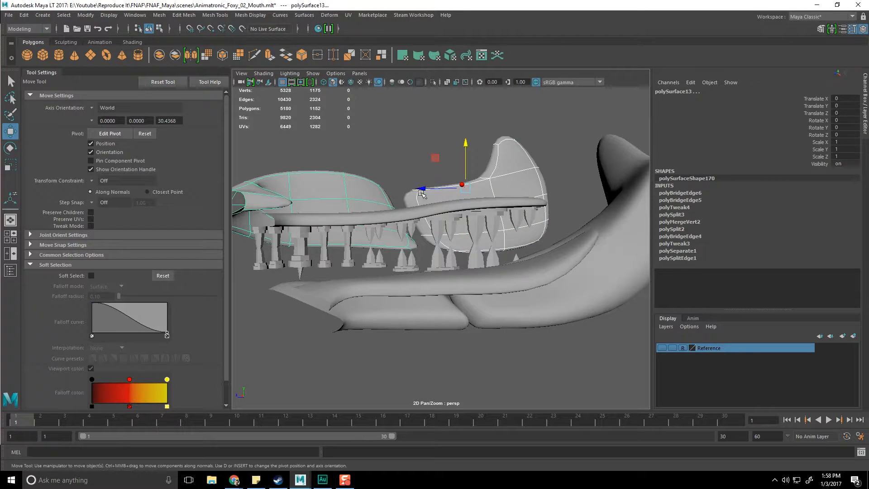
key("ctrl+h")
Align the mirrored teeth over the lower gum strip at about X 0.059, Y 0.384, Z -0.282, and turn on X-Ray shading.
left_click(474, 258)
left_click_drag(333, 244, 410, 245, "alt")
left_click_drag(481, 246, 400, 316)
mouse_move(401, 316)
left_mouse_down("alt")
mouse_move(392, 271)
mouse_move(349, 221)
mouse_move(336, 237)
left_mouse_up("alt")
left_click(264, 74)
left_click(286, 167)
middle_click_drag(335, 236, 291, 222, "alt")
left_click_drag(292, 221, 295, 221, "alt")
Separate the mirrored lower teeth mesh into individual pieces.
left_click(503, 220)
key("ctrl+z")
key("space")
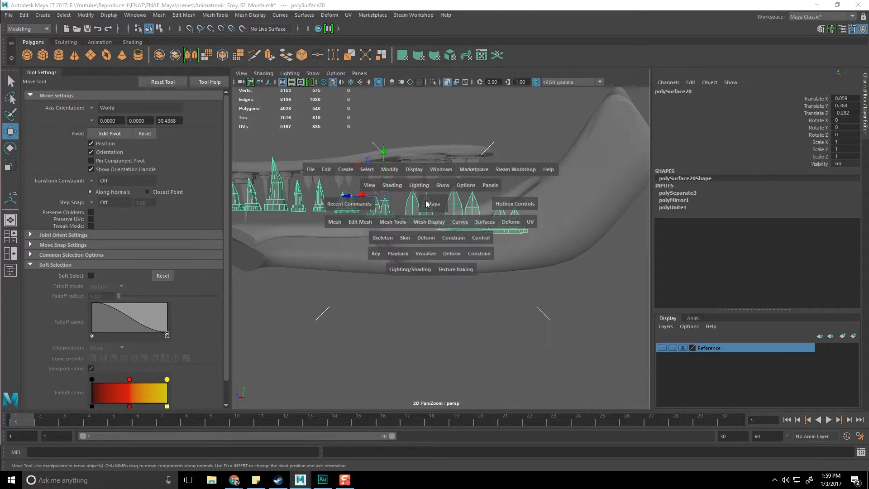
right_click_drag(414, 205, 416, 356, "shift")
Hide the rear and front lower jaw plates, leaving the gum strips and teeth.
middle_click_drag(497, 229, 478, 240, "alt")
left_click(481, 229)
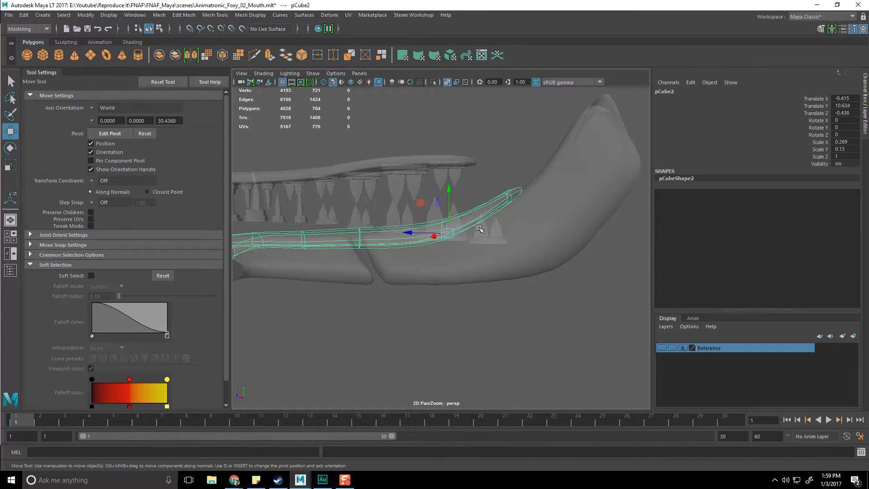
left_click(481, 233)
key("ctrl+h")
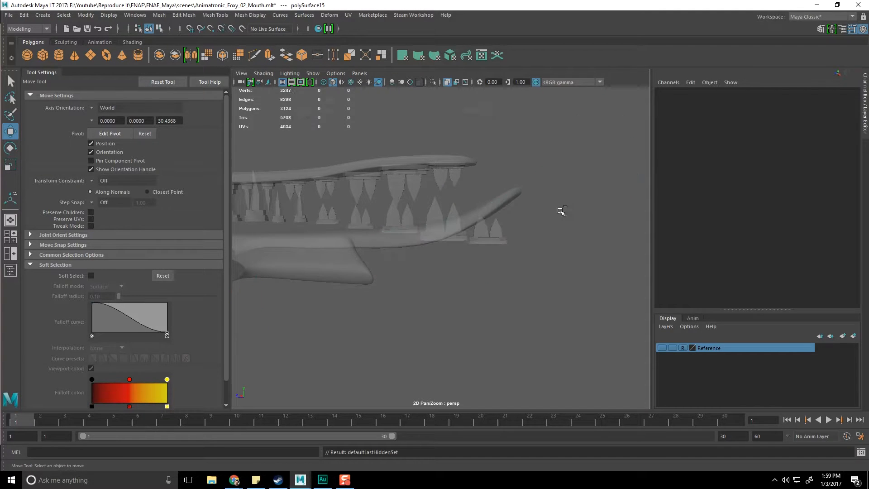
middle_click_drag(443, 222, 535, 210, "alt")
left_click(429, 248)
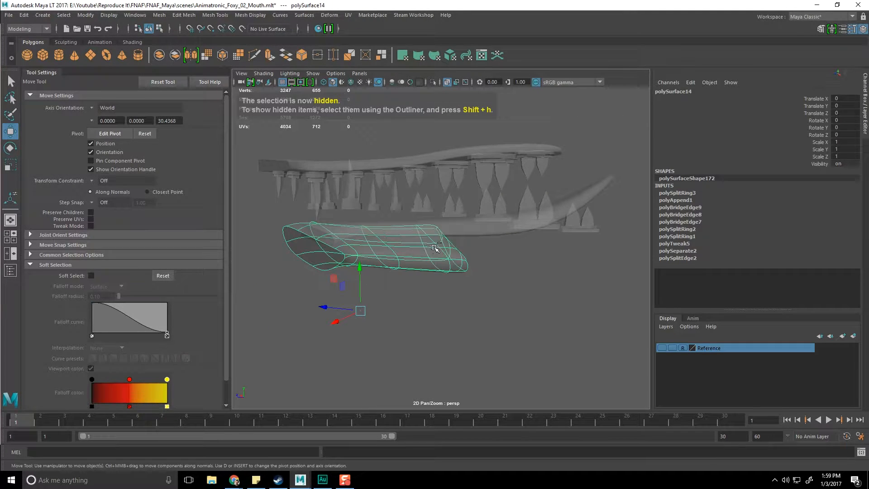
key("ctrl+h")
Combine the rearmost lower double tooth with its base and raise it about 0.24 to the gum strip's rising end.
left_click(588, 230)
scroll(584, 236, "up", 3)
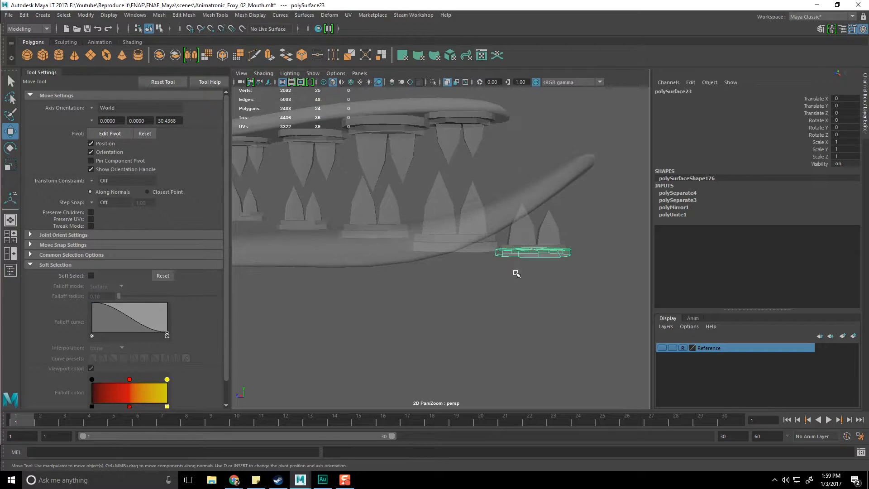
left_click(565, 228, "shift")
right_click_drag(544, 236, 521, 398, "shift")
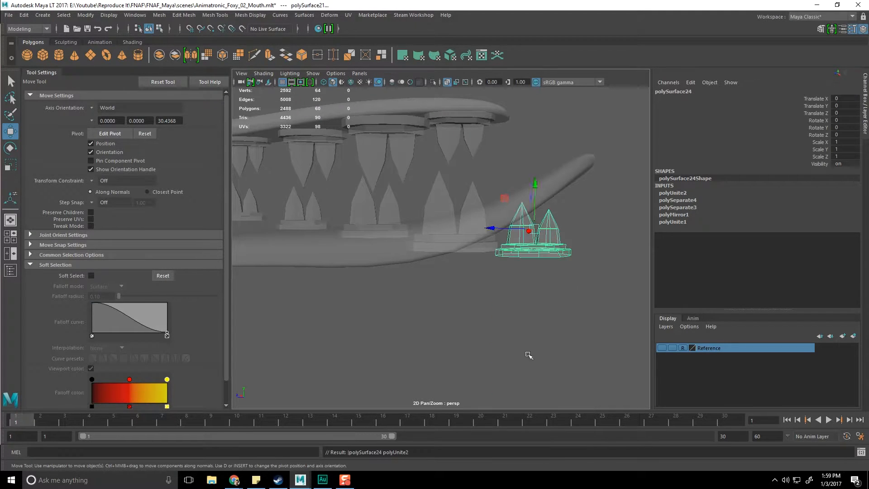
left_click_drag(537, 180, 538, 106)
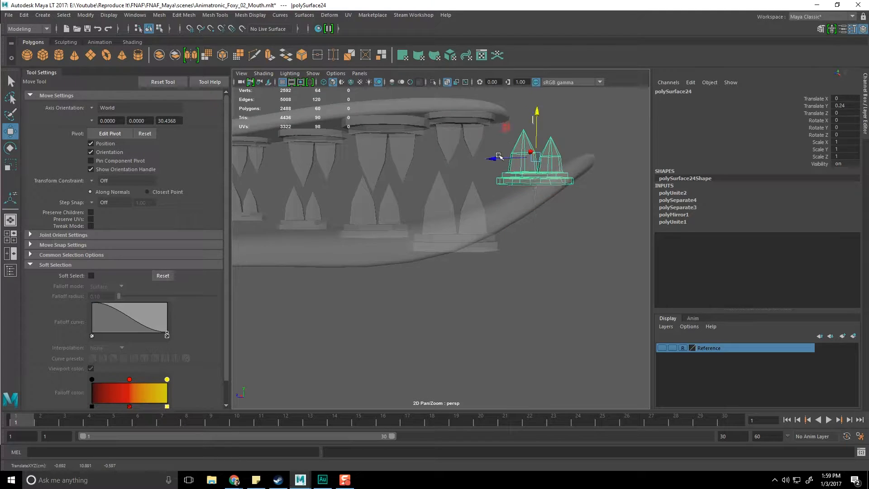
Combine the second lower double tooth from the rear with its base and raise it about 0.1 onto the gum strip.
middle_click_drag(476, 205, 508, 201, "alt")
left_click(507, 202)
left_click(473, 195)
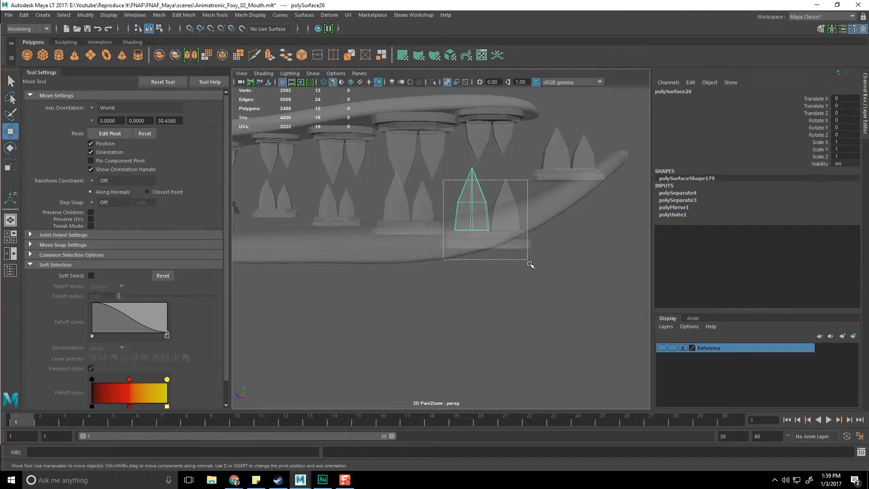
left_click_drag(526, 258, 527, 259)
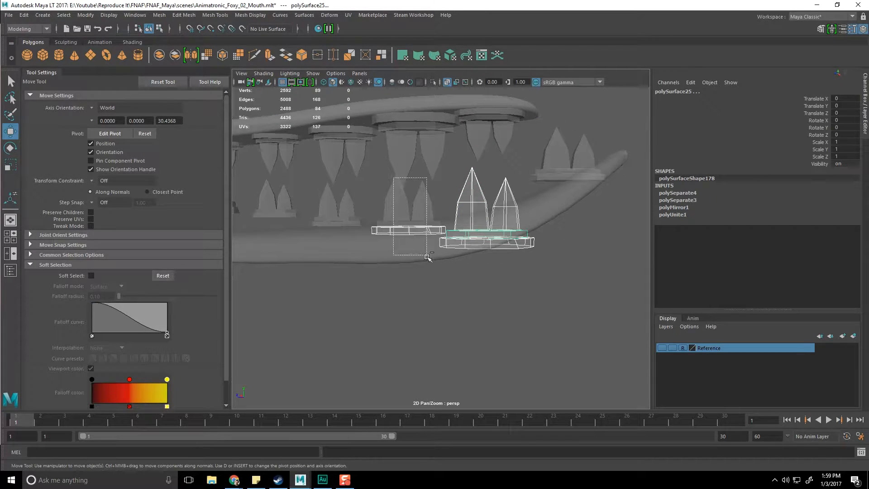
right_click_drag(409, 252, 388, 417, "shift")
middle_click_drag(485, 211, 475, 230, "alt")
left_click_drag(477, 177, 479, 147)
Combine the third lower double tooth from the rear with its base and raise it slightly.
middle_click_drag(378, 217, 444, 207, "alt")
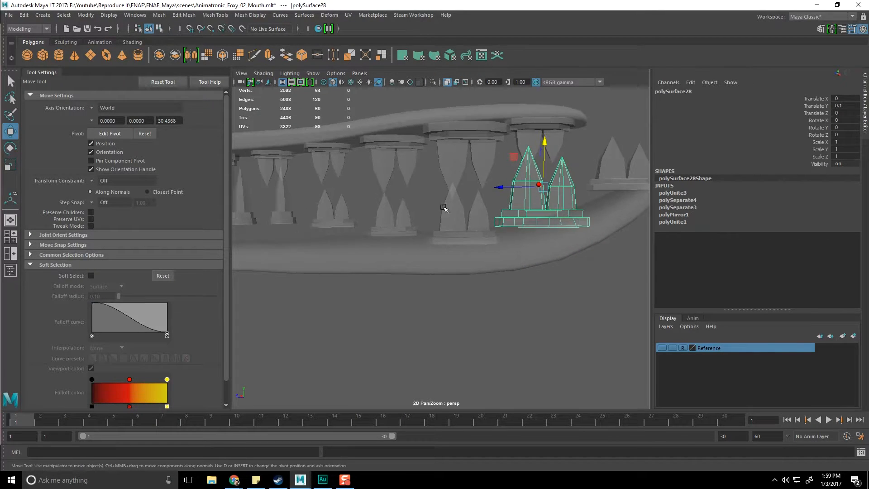
left_click_drag(491, 255, 453, 181)
left_click_drag(466, 262, 480, 302, "ctrl")
left_click(528, 134, "ctrl")
right_click_drag(461, 218, 448, 385, "shift")
left_click_drag(463, 170, 464, 165)
Combine the fourth and fifth lower double teeth from the rear with their bases, each as its own mesh.
middle_click_drag(377, 204, 417, 198, "alt")
left_click_drag(449, 235, 454, 238)
left_click_drag(425, 287, 446, 255, "ctrl")
key("g")
middle_click_drag(339, 207, 393, 220, "alt")
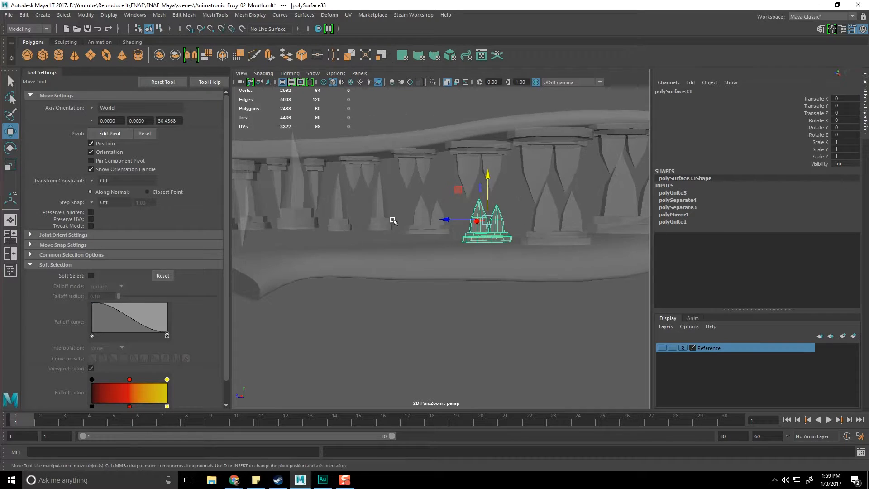
left_click_drag(443, 228, 452, 238)
key("g")
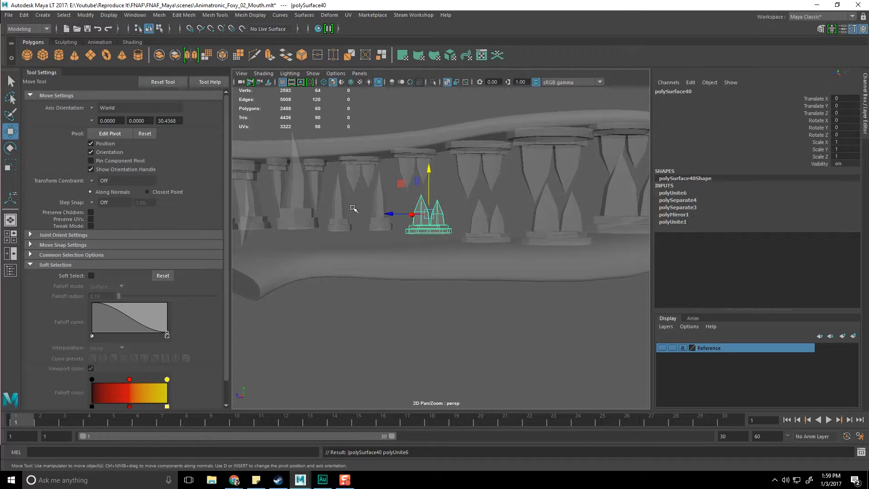
Combine the two single lower teeth behind the large tooth with their bases, each as its own mesh.
middle_click_drag(352, 209, 398, 213, "alt")
left_click_drag(437, 234, 433, 232)
key("g")
left_click_drag(396, 206, 368, 230)
key("g")
Combine the large lower tooth with its base and lower it onto the gum strip.
middle_click_drag(348, 215, 398, 212, "alt")
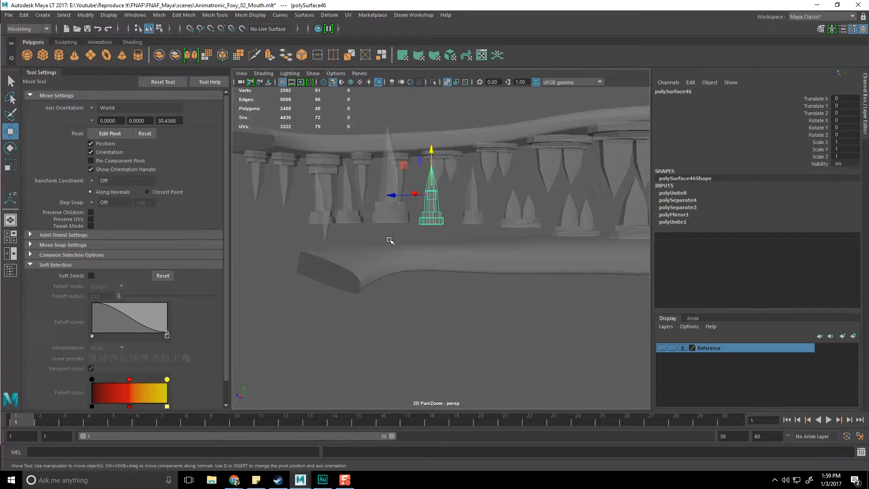
left_click_drag(392, 213, 399, 207)
middle_click_drag(392, 194, 387, 208, "alt")
left_click_drag(373, 195, 380, 213, "shift")
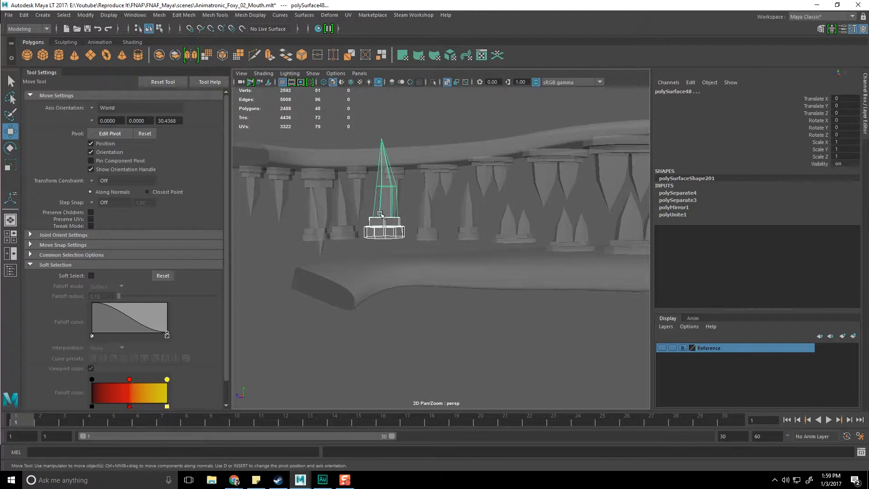
key("g")
left_click_drag(384, 144, 384, 176)
Lower the two single teeth and the nearest double tooth behind the large tooth onto the gum strip.
left_click_drag(414, 216, 438, 239)
left_click_drag(426, 168, 469, 211)
left_click(466, 213)
left_click(529, 221)
left_click_drag(515, 177, 513, 195)
Combine the second lower tooth from the front with its base and lower it about 0.107 onto the gum strip.
left_click_drag(408, 235, 354, 221, "alt")
key("ctrl+z")
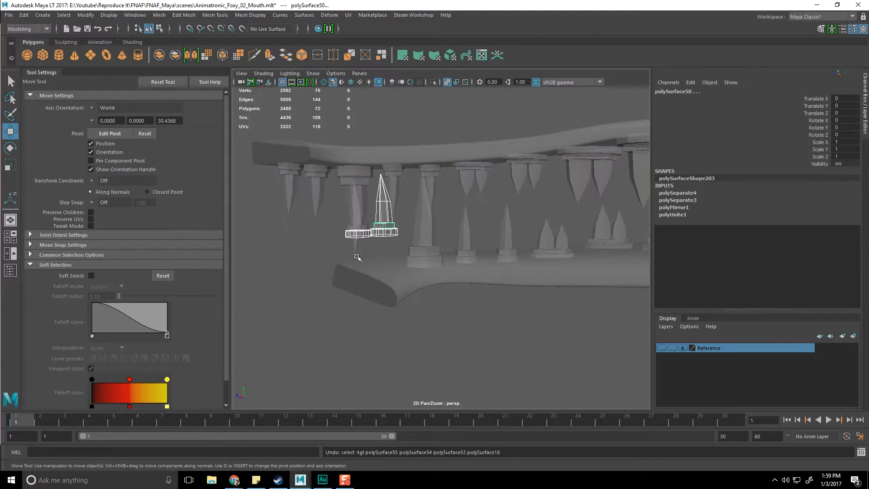
key("h")
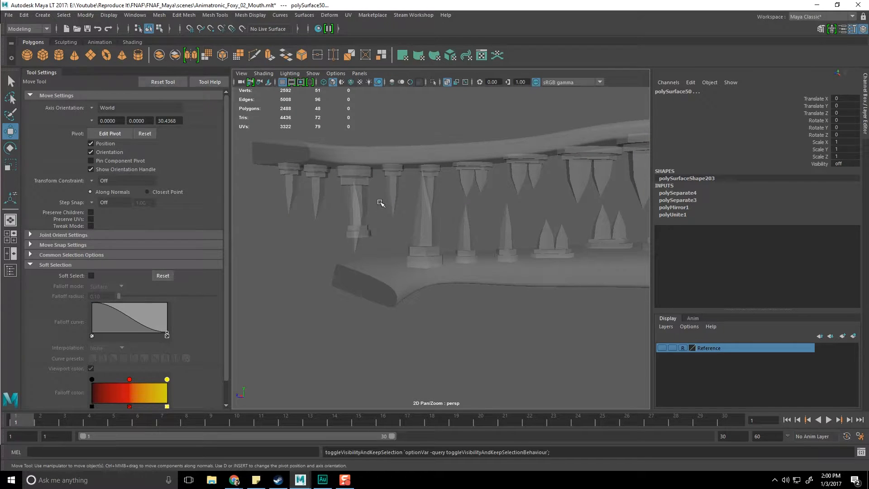
key("ctrl+z")
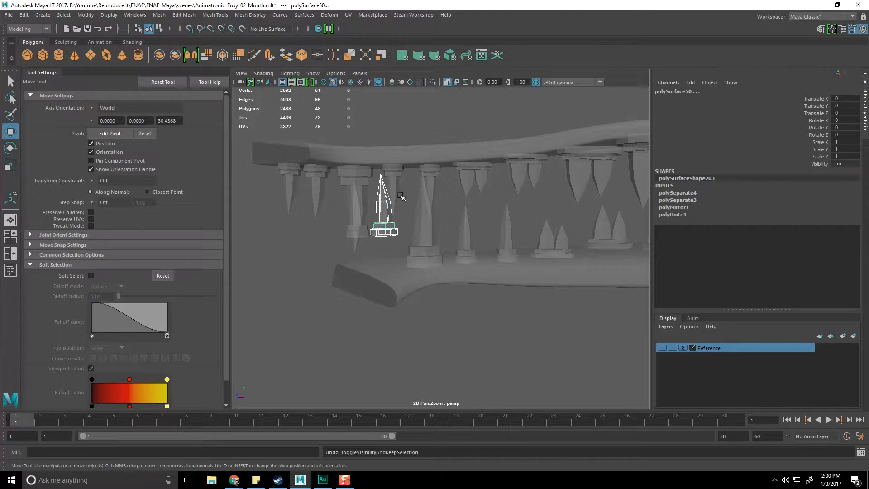
key("g")
left_click_drag(386, 162, 388, 198)
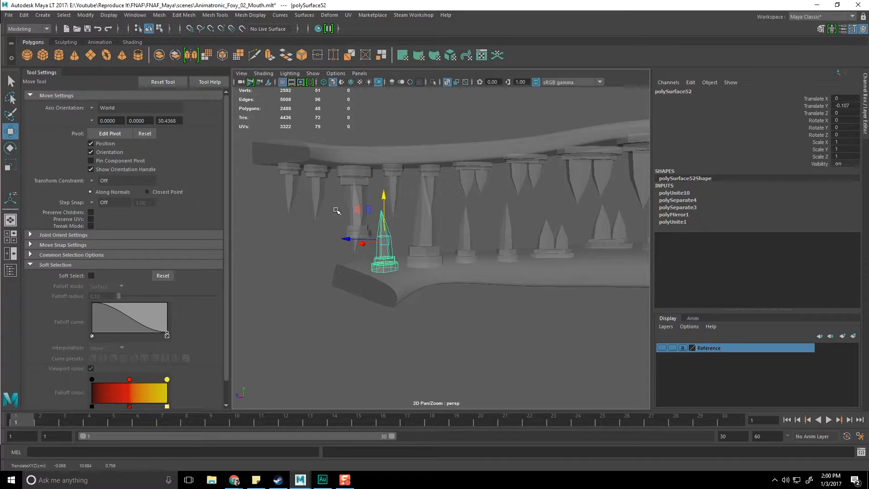
Combine the frontmost lower tooth with its base and lower it about 0.124 onto the gum strip.
left_click_drag(337, 211, 360, 238)
left_click(344, 176, "ctrl")
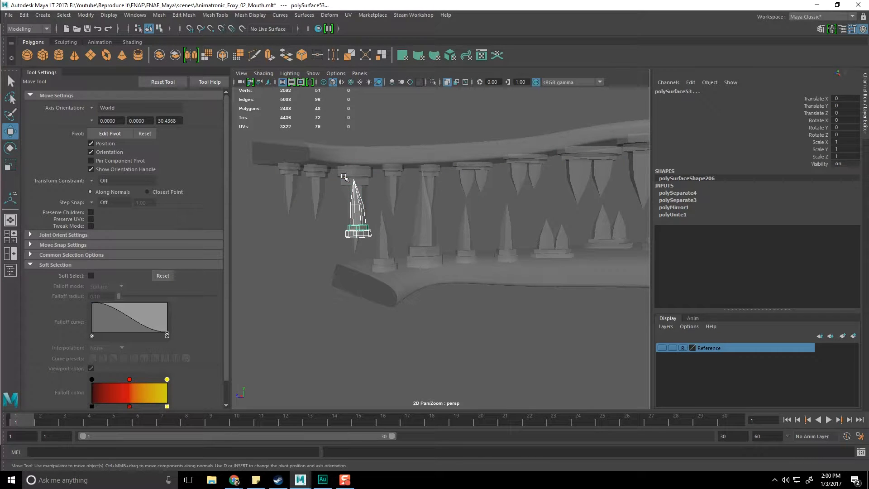
key("g")
left_click_drag(356, 164, 360, 209)
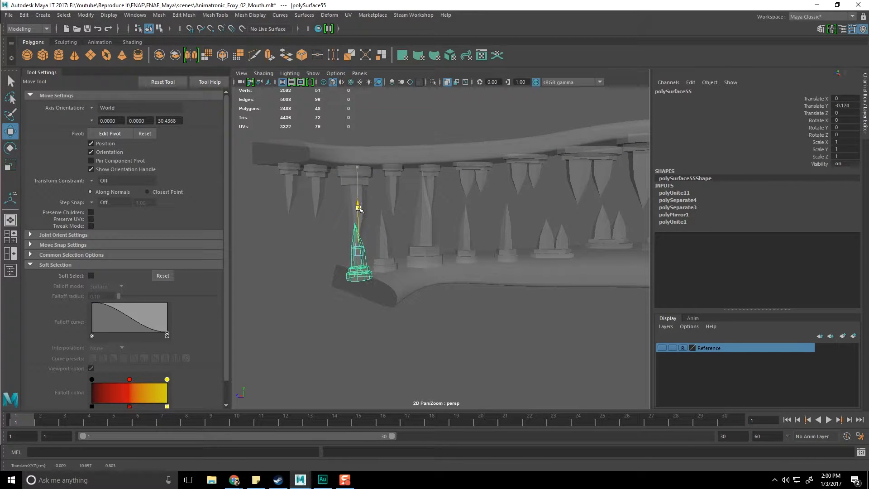
Clear the tooth selection and turn off X-Ray shading to return to solid display.
key("q")
left_click(493, 295)
left_click_drag(493, 295, 411, 248, "alt")
left_click(272, 74)
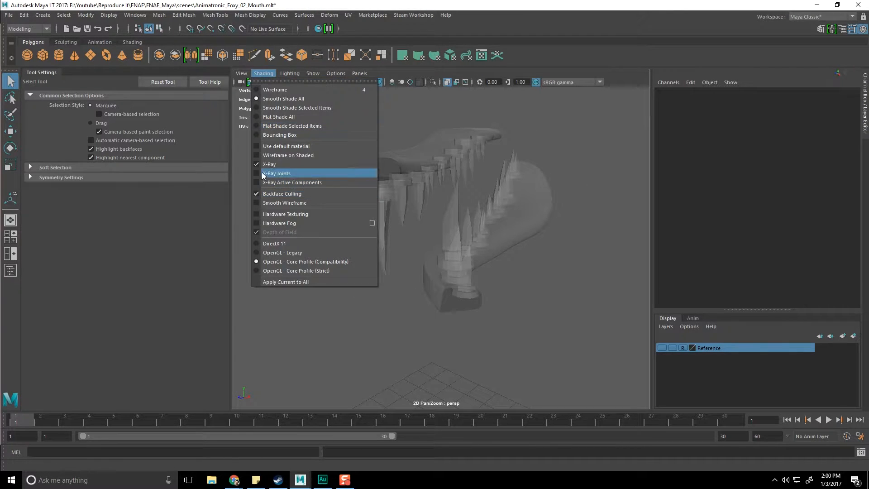
left_click(268, 170)
Scale down the large lower tooth, third from the front, and reposition it on the gum strip.
mouse_move(268, 170)
left_mouse_down("alt")
mouse_move(393, 235)
mouse_move(416, 264)
left_mouse_up("alt")
left_click(398, 235)
key("r")
left_click_drag(396, 211, 378, 213)
key("w")
left_click_drag(398, 169, 376, 245)
Shift the two front lower teeth horizontally so they sit within the gum strip's front end.
left_click(381, 249)
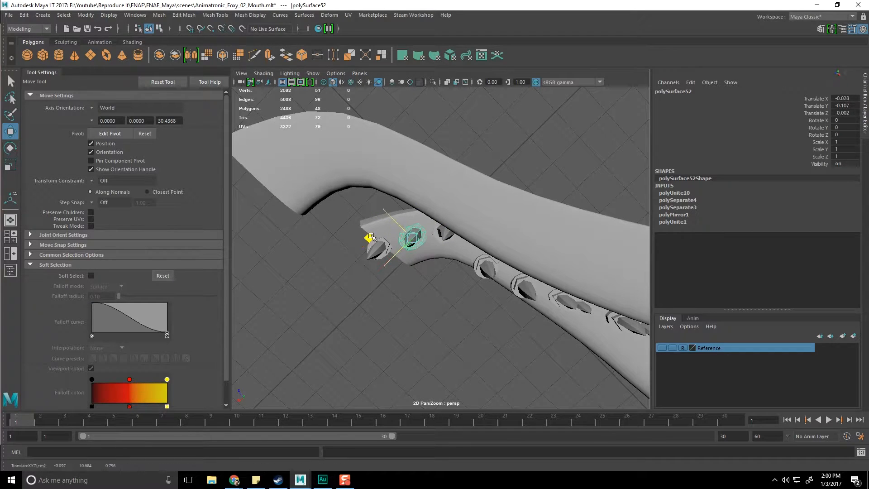
left_click(372, 247)
Rotate the second lower tooth from the front about 84° around its vertical axis.
left_click_drag(342, 239, 398, 256, "alt")
key("e")
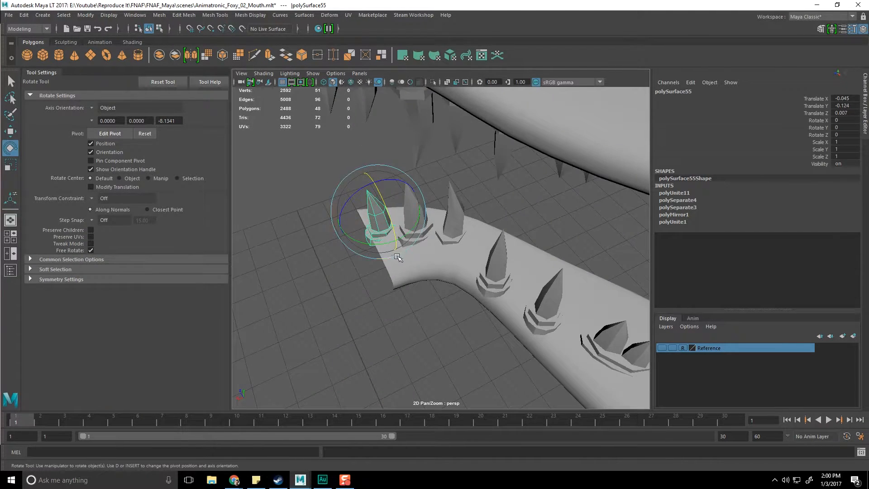
left_click(410, 213)
left_click_drag(410, 213, 405, 246, "alt")
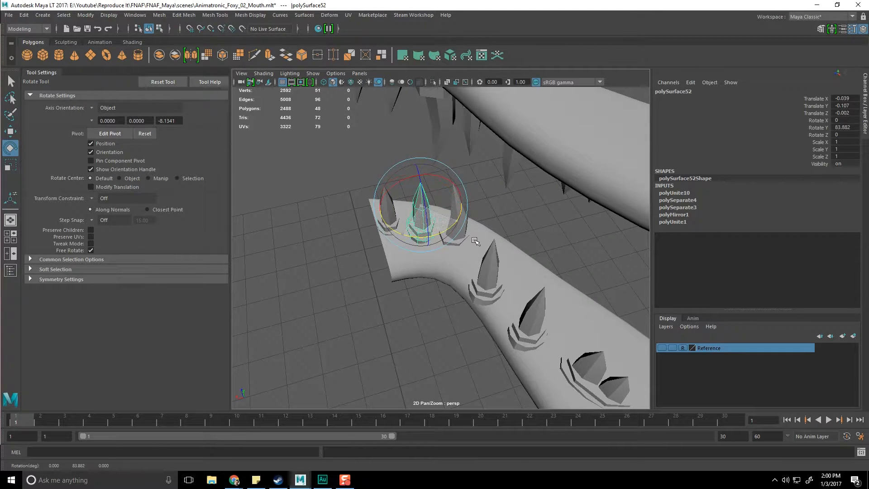
Rotate the fourth and fifth lower teeth from the front about 65° and 38° around their vertical axes.
left_click_drag(512, 257, 448, 258, "alt")
left_click(447, 258)
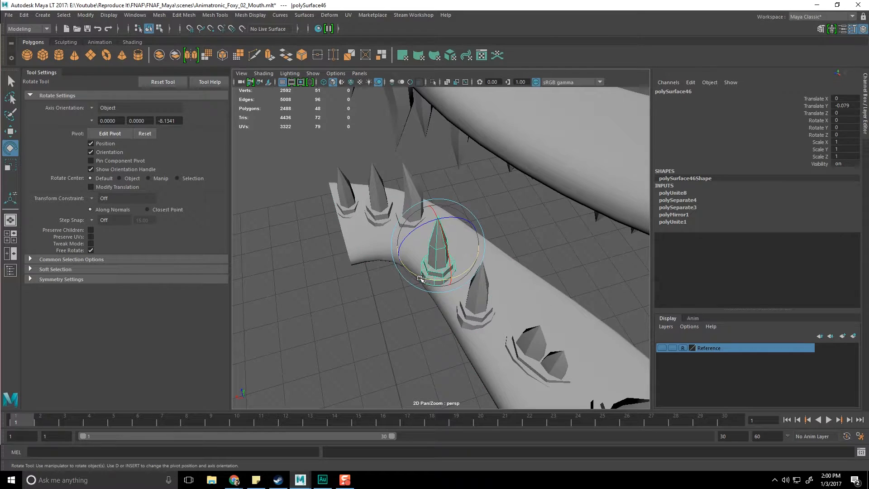
left_click(468, 286)
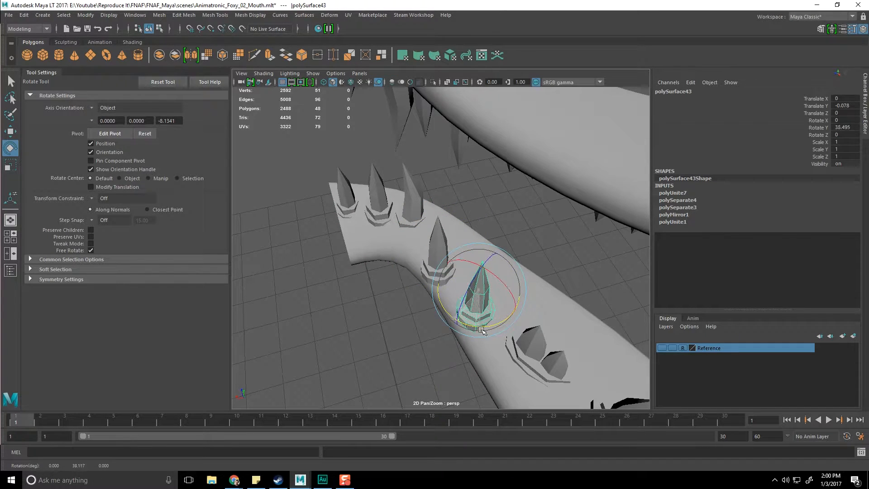
Reposition the fourth and fifth lower teeth from the front so they sit along the gum strip.
left_click(446, 255)
key("w")
left_click_drag(447, 255, 440, 171, "alt")
middle_click_drag(440, 173, 423, 167)
mouse_move(462, 200)
left_mouse_down("alt")
mouse_move(438, 225)
mouse_move(399, 227)
mouse_move(401, 209)
mouse_move(459, 214)
mouse_move(464, 206)
left_mouse_up("alt")
left_click_drag(424, 166, 426, 169)
left_click(522, 201)
left_click_drag(522, 200, 457, 255, "alt")
left_click_drag(457, 254, 511, 246, "alt")
left_click_drag(501, 169, 395, 194)
Move the frontmost lower double tooth onto the gum strip and tilt it about 4.3° around X.
left_click(472, 220)
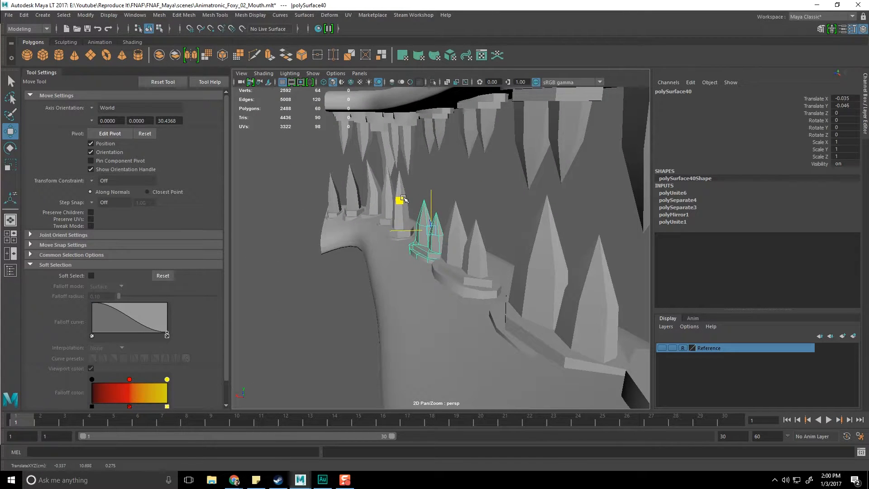
left_click_drag(384, 211, 429, 223, "alt")
key("e")
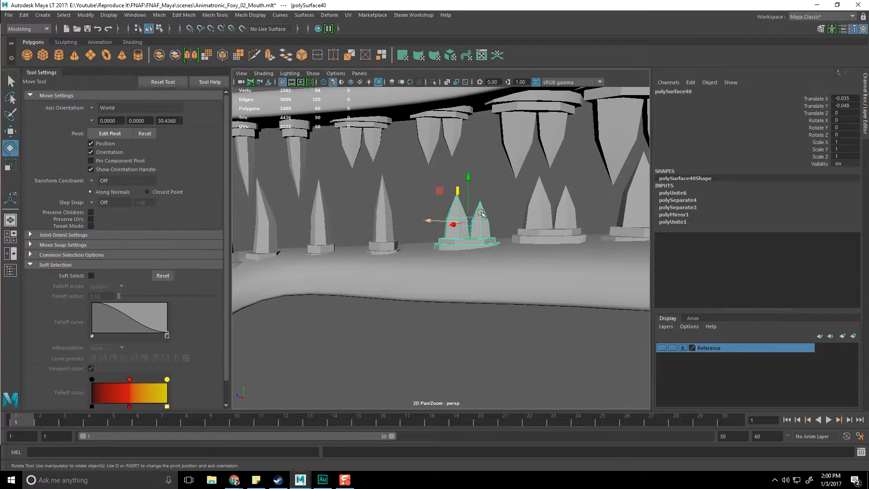
key("w")
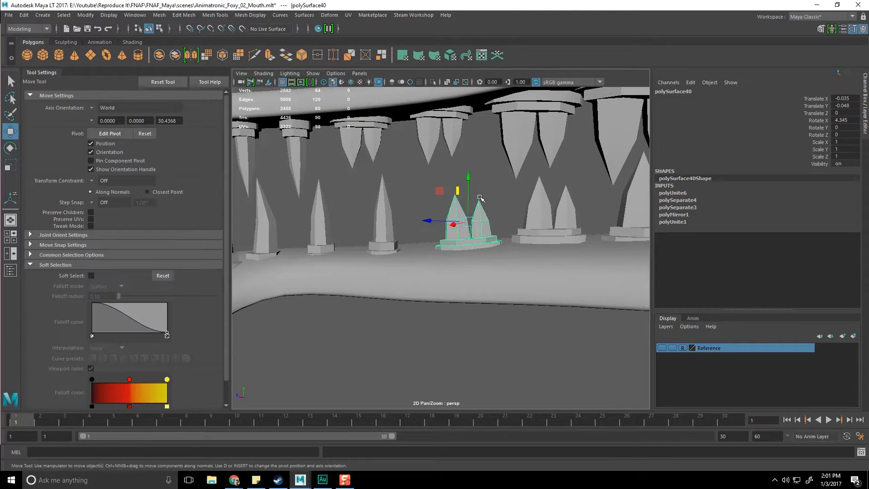
left_click_drag(448, 192, 430, 190)
Tilt the second lower double tooth about 3.8° around X to match the gum's slope.
middle_click_drag(492, 200, 421, 203, "alt")
left_click(464, 215)
left_click_drag(464, 216, 470, 219, "alt")
key("e")
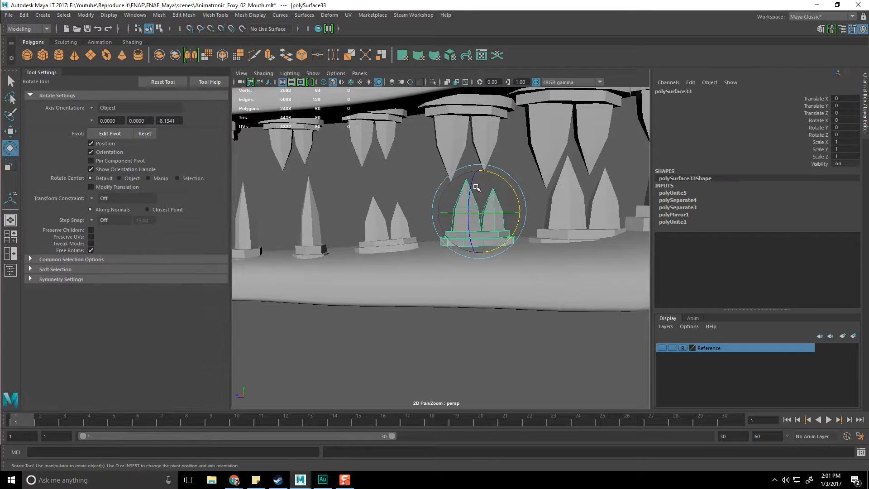
left_click_drag(502, 171, 482, 181)
key("w")
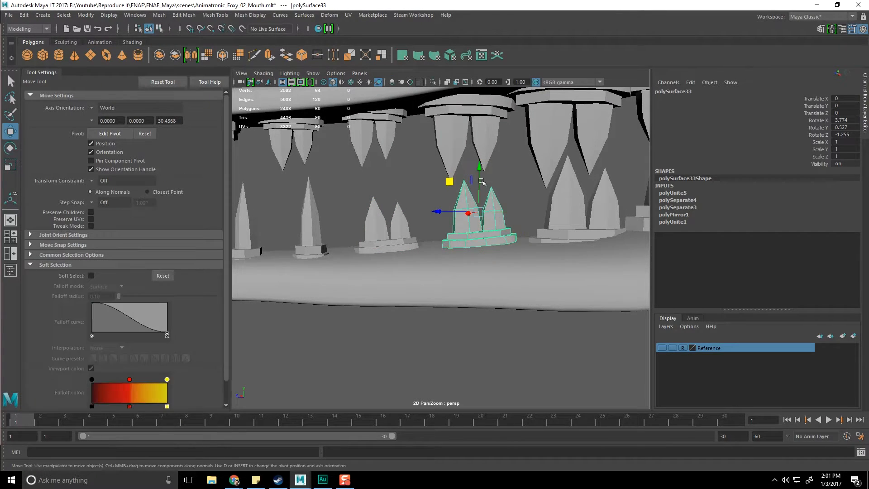
Tilt the third lower double tooth about 7° around X to follow the rising gum strip.
left_click_drag(528, 218, 501, 215, "alt")
left_click(476, 210)
key("e")
left_click_drag(499, 168, 497, 159, "alt")
Tilt the large fourth lower double tooth to follow the gum's upward curve.
middle_click_drag(541, 175, 466, 188, "alt")
left_click(507, 198)
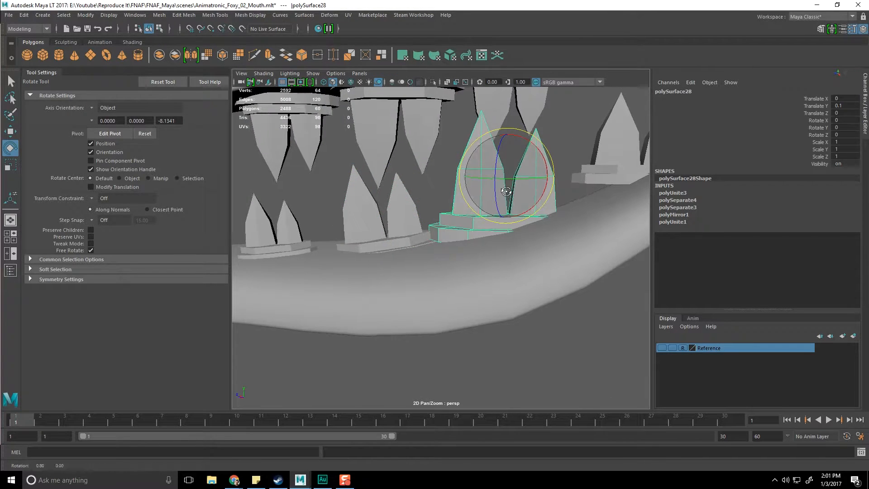
left_click_drag(548, 159, 540, 141)
Delete the rearmost lower double tooth behind the large fourth pair.
middle_click_drag(607, 144, 528, 182, "alt")
left_click(532, 183)
left_click_drag(600, 151, 597, 139)
key("Delete")
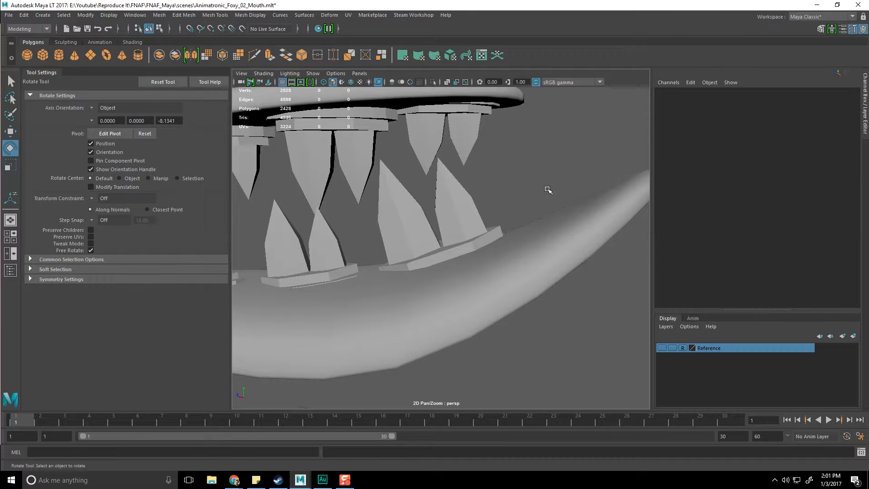
Reposition the large rear double tooth on the gum, tilting it to about 18.3° around X and raising it to about 0.13.
left_click(434, 255)
key("w")
left_click_drag(540, 227, 407, 259, "alt")
left_click_drag(400, 210, 375, 215)
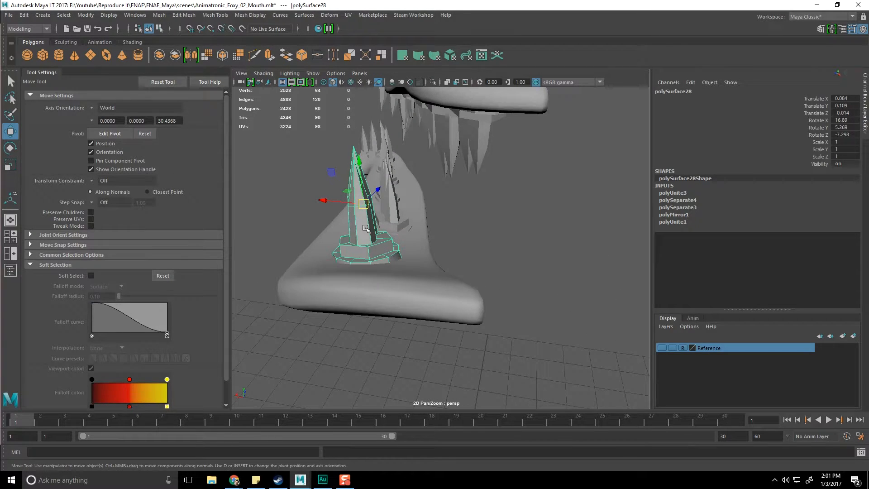
key("e")
left_click_drag(393, 176, 419, 197)
key("w")
left_click_drag(349, 203, 395, 206)
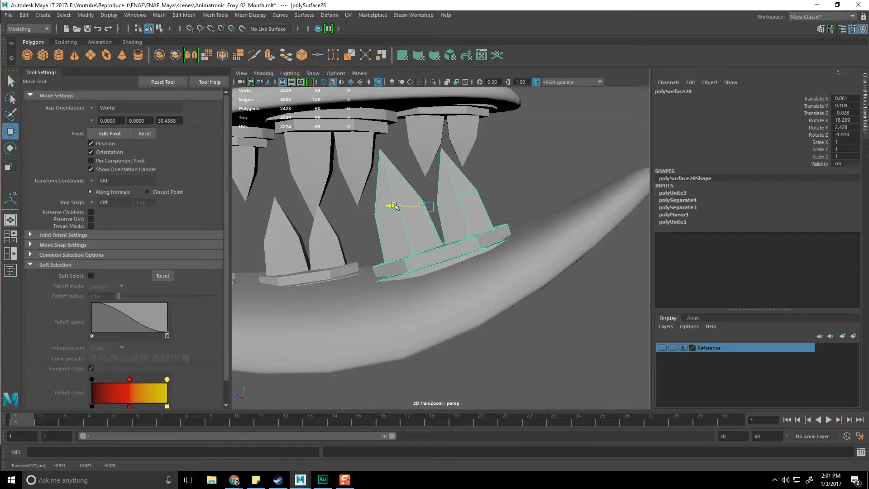
left_click_drag(431, 160, 431, 153)
Shift the third lower double tooth inward and raise it to about 0.032 on the gum strip.
left_click_drag(404, 255, 451, 264, "alt")
left_click(447, 268)
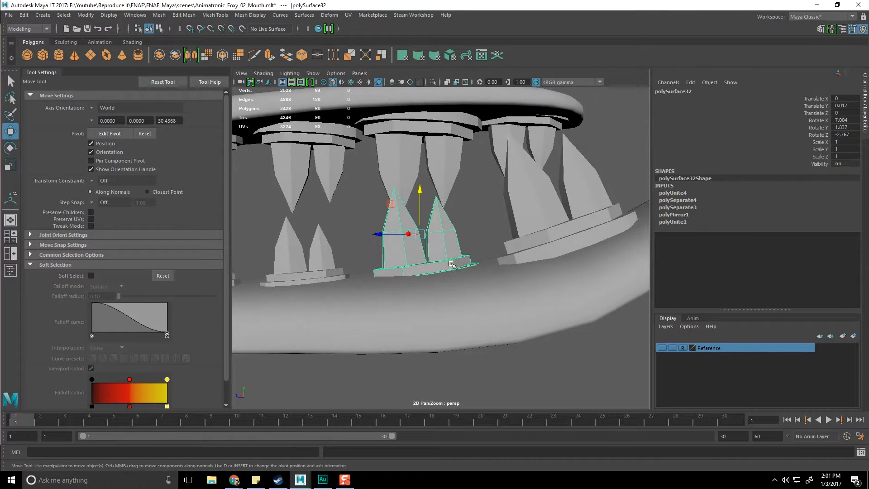
left_click_drag(429, 232, 393, 194)
left_click_drag(406, 225, 480, 289, "alt")
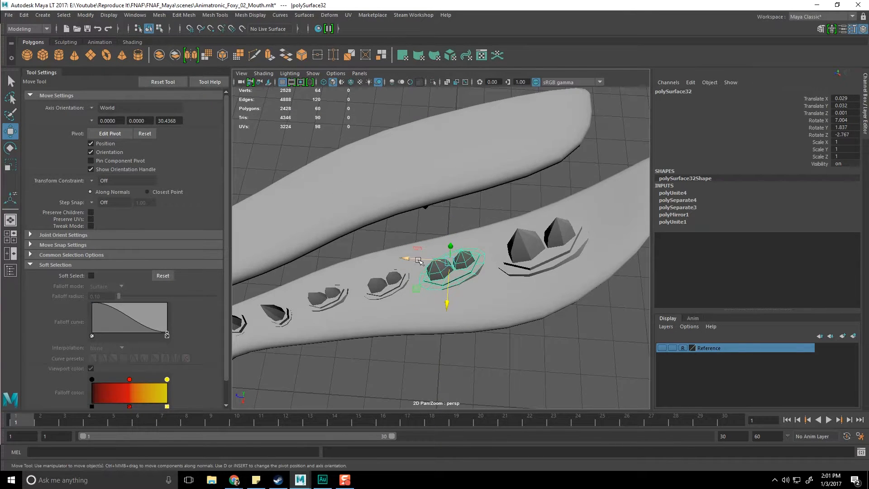
Fine-tune the rotation of the lower teeth along the gum's curve, turning the fifth single tooth to about 45.6° around vertical.
key("e")
left_click(542, 272)
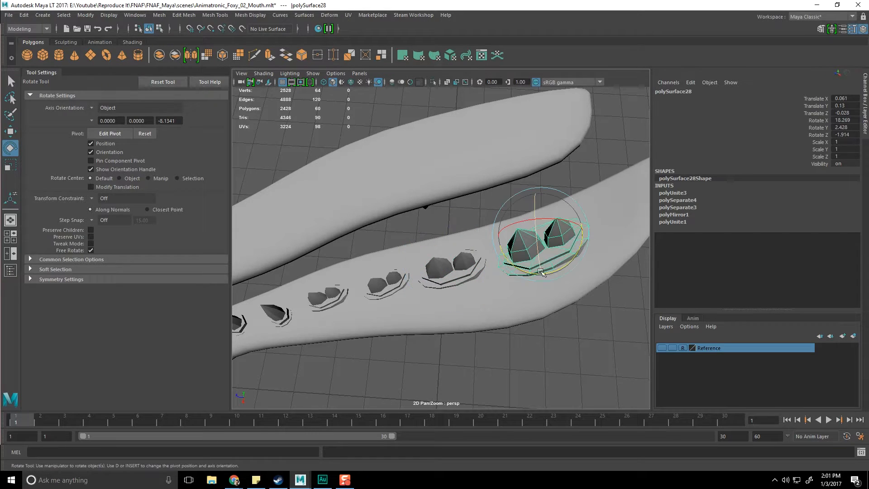
left_click_drag(552, 273, 453, 283, "alt")
left_click(449, 286)
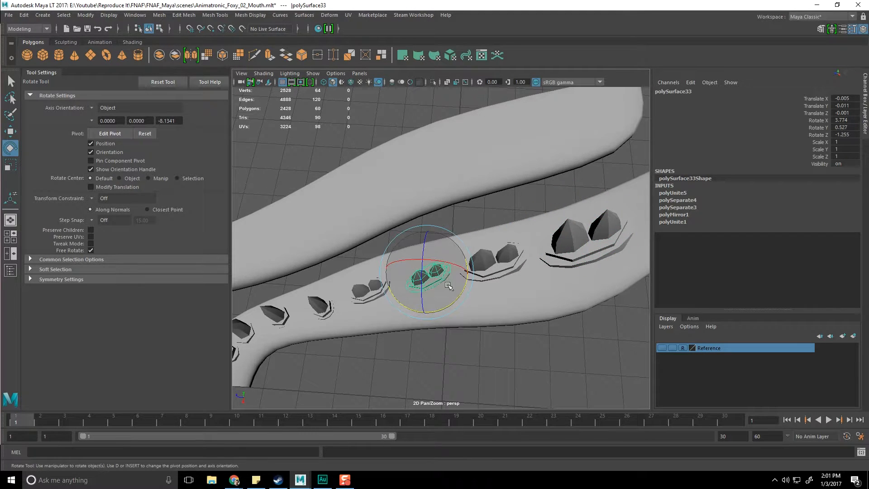
mouse_move(445, 306)
left_mouse_down("alt")
mouse_move(453, 288)
mouse_move(454, 300)
left_mouse_up("alt")
left_click(454, 285)
left_click_drag(454, 299, 447, 277, "alt")
Shift the fifth, fourth and third lower teeth horizontally to space them evenly along the gum strip.
key("w")
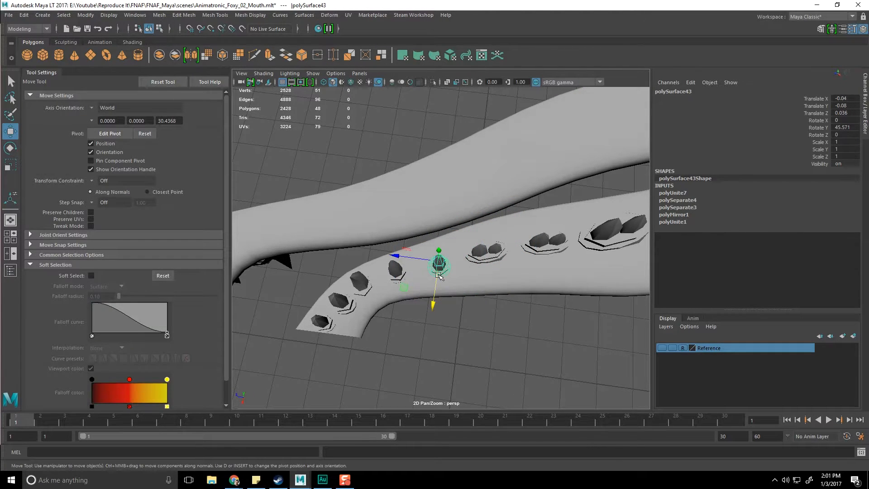
left_click_drag(403, 290, 364, 290)
left_click(393, 276)
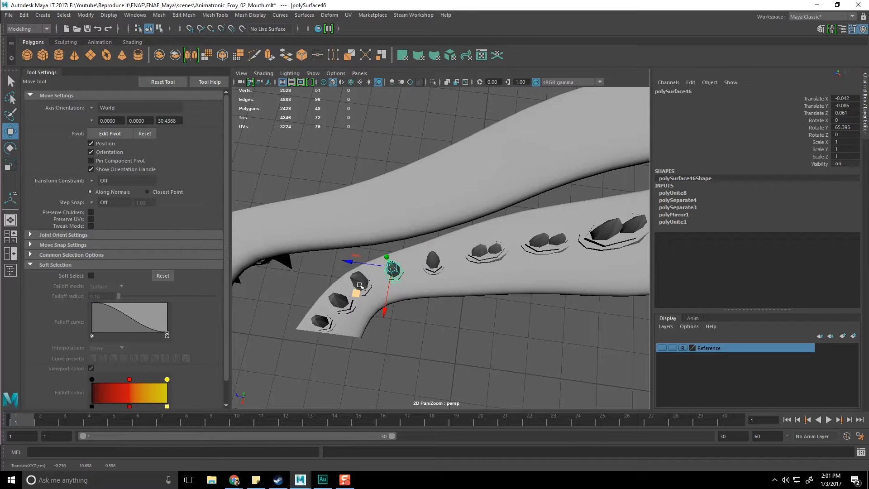
left_click_drag(323, 311, 328, 309)
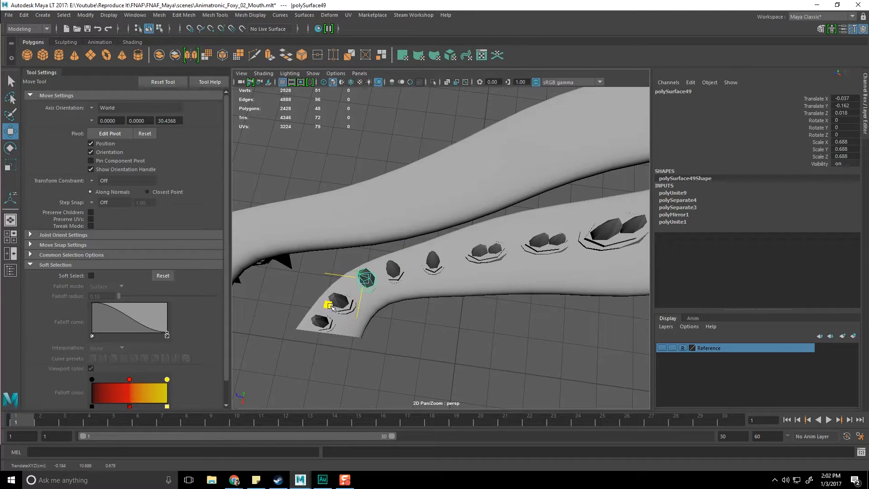
Rotate the third lower tooth to about 3.6° around X and 20.7° around Y.
left_click_drag(418, 311, 411, 268, "alt")
key("e")
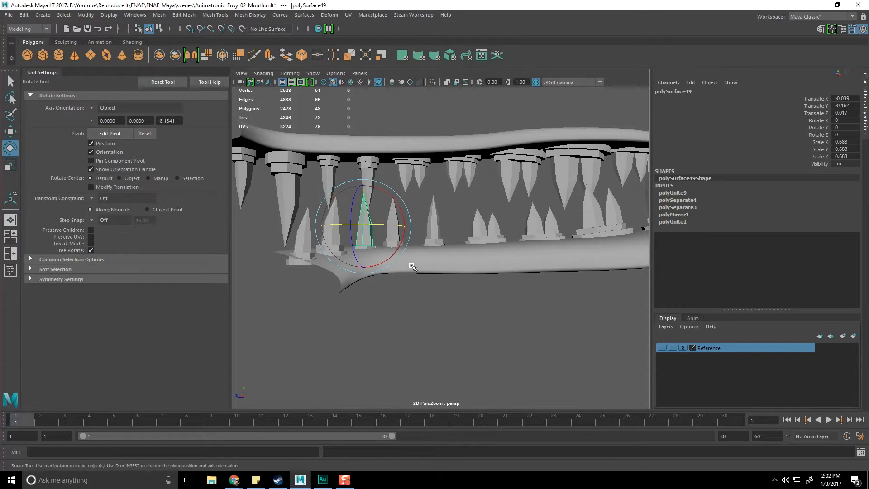
left_click_drag(390, 204, 408, 220, "alt")
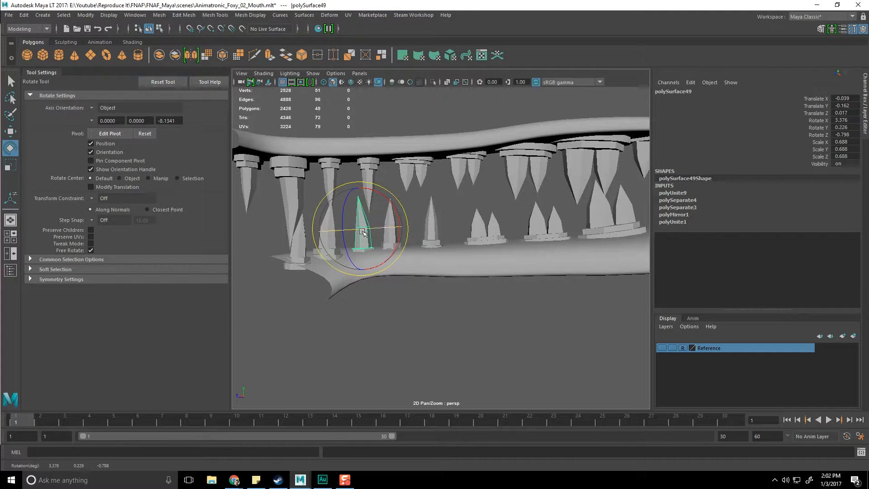
left_click_drag(376, 231, 378, 230)
key("q")
left_click_drag(427, 196, 333, 293, "alt")
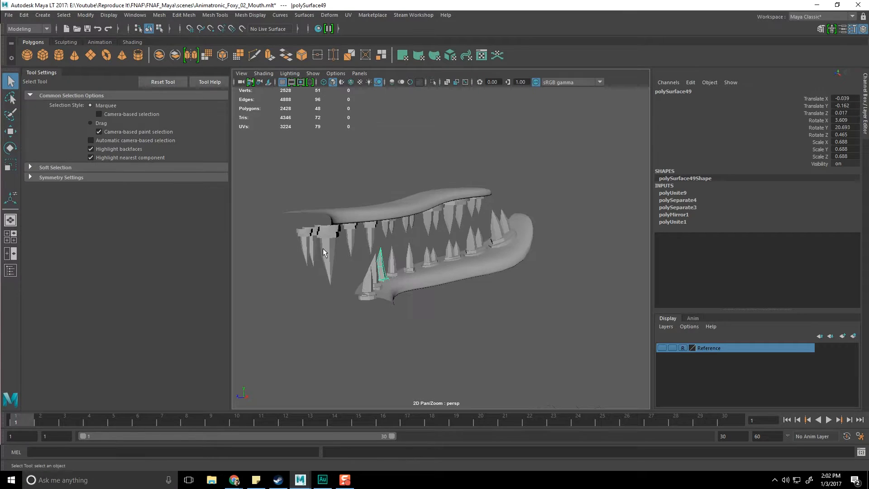
Show all hidden objects of the model, clear the selection and save the scene.
left_click(116, 14)
mouse_move(135, 72)
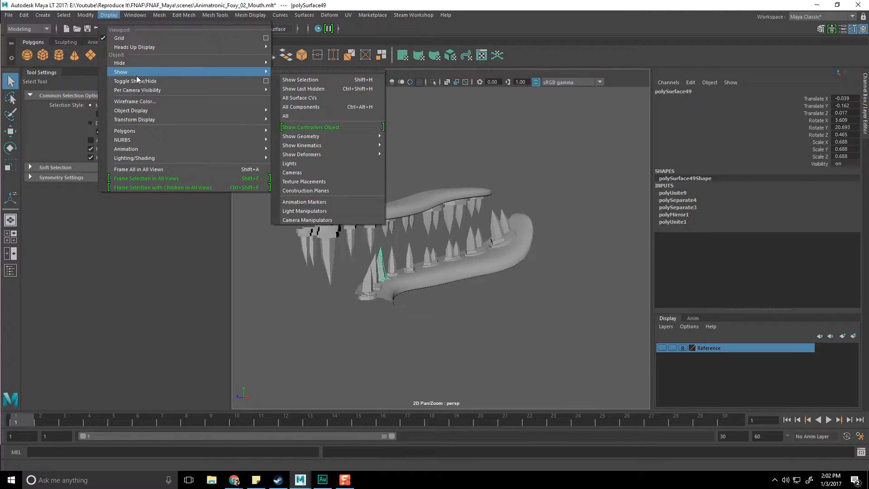
left_click(296, 114)
left_click(281, 261)
scroll(280, 280, "down", 5)
left_click_drag(279, 296, 410, 309, "alt")
key("ctrl+s")
Hide the belly, pelvis and legs of the full body.
scroll(399, 306, "up", 2)
scroll(407, 311, "down", 5)
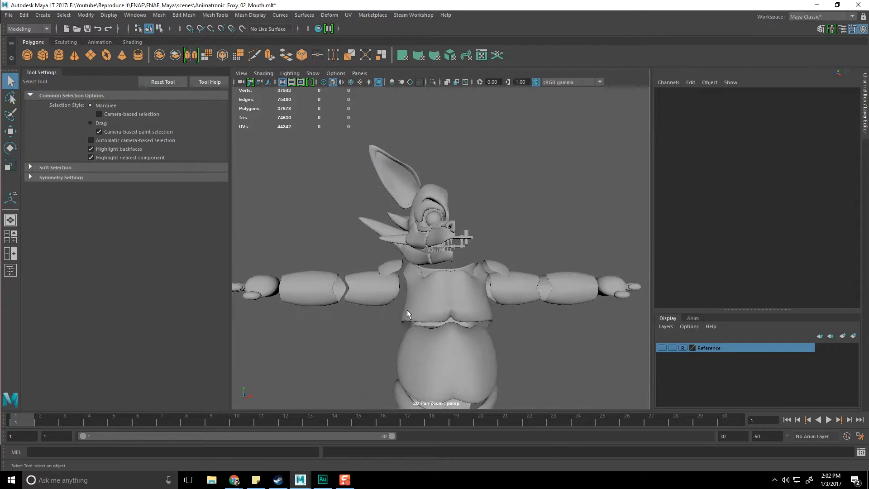
scroll(407, 310, "down", 5)
left_click_drag(379, 233, 512, 322)
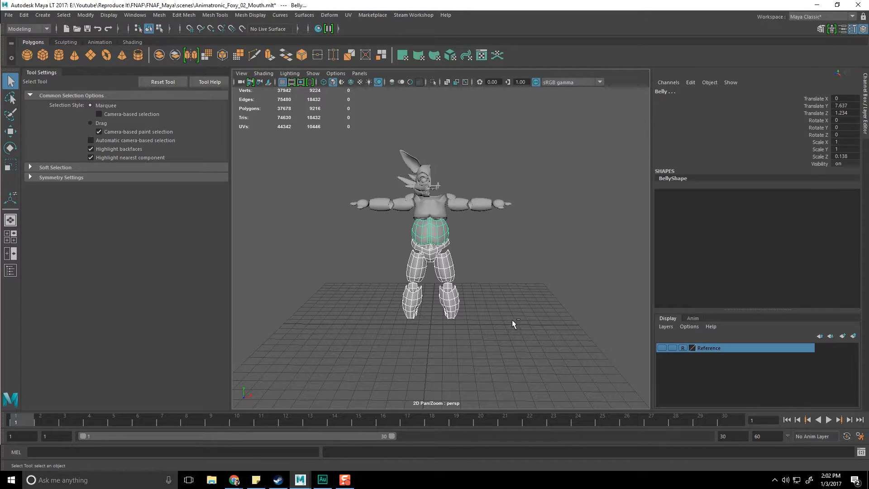
key("ctrl+h")
Hide the arm on the half head's open side and the chest.
left_click_drag(455, 179, 537, 233)
key("ctrl+h")
scroll(378, 227, "up", 5)
scroll(387, 210, "down", 3)
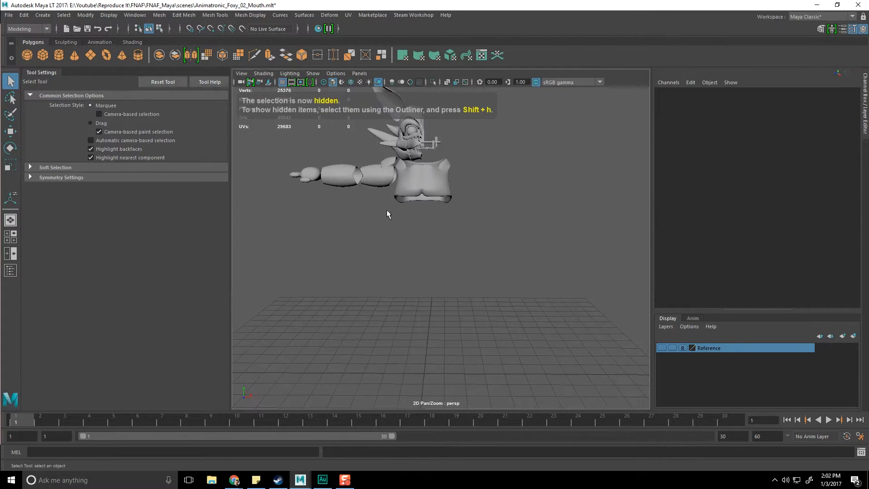
scroll(386, 210, "up", 3)
left_click(482, 257)
key("ctrl+h")
Group all parts of the remaining arm, hide the group and save the scene.
scroll(435, 257, "up", 4)
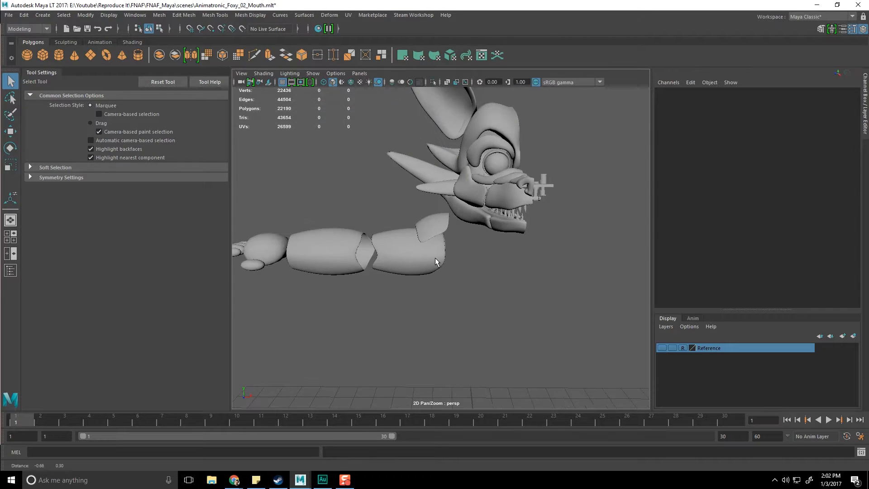
left_click_drag(436, 257, 428, 208, "alt")
left_click_drag(214, 304, 226, 302)
key("ctrl+g")
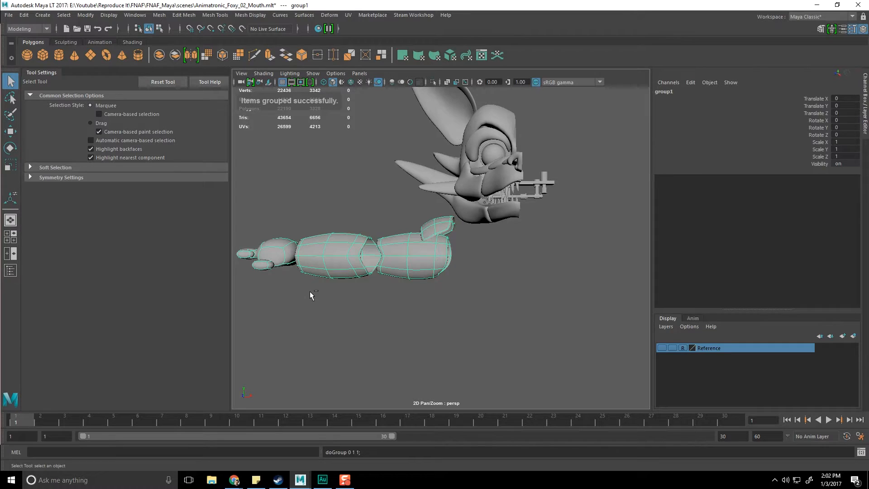
key("ctrl+h")
key("ctrl+s")
Select the tongue inside the lower jaw and switch it to vertex editing.
left_click_drag(544, 264, 498, 271, "alt")
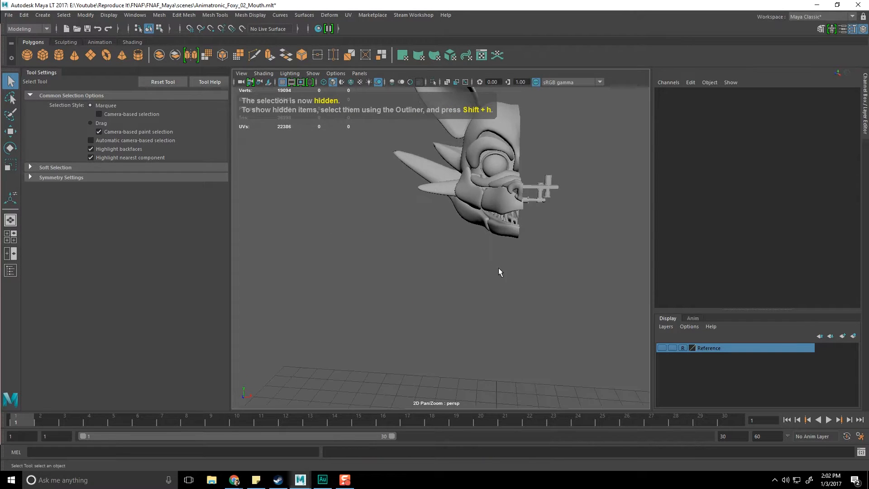
right_click_drag(499, 271, 539, 190, "alt")
middle_click_drag(539, 190, 429, 272, "alt")
left_click_drag(429, 275, 370, 270, "alt")
left_click(370, 270)
middle_click_drag(370, 271, 456, 270, "alt")
left_click_drag(456, 277, 443, 281, "alt")
right_click_drag(423, 230, 372, 230)
left_click_drag(372, 230, 362, 220, "alt")
mouse_move(362, 220)
left_mouse_down()
mouse_move(401, 273)
mouse_move(361, 210)
left_mouse_up()
key("w")
left_click_drag(315, 194, 294, 191)
key("ctrl+z")
Move the tongue's rear-end vertices back and up to extend it toward the jaw hinge.
left_click_drag(349, 199, 372, 225)
left_click_drag(402, 297, 401, 297)
left_click_drag(402, 297, 372, 246, "alt")
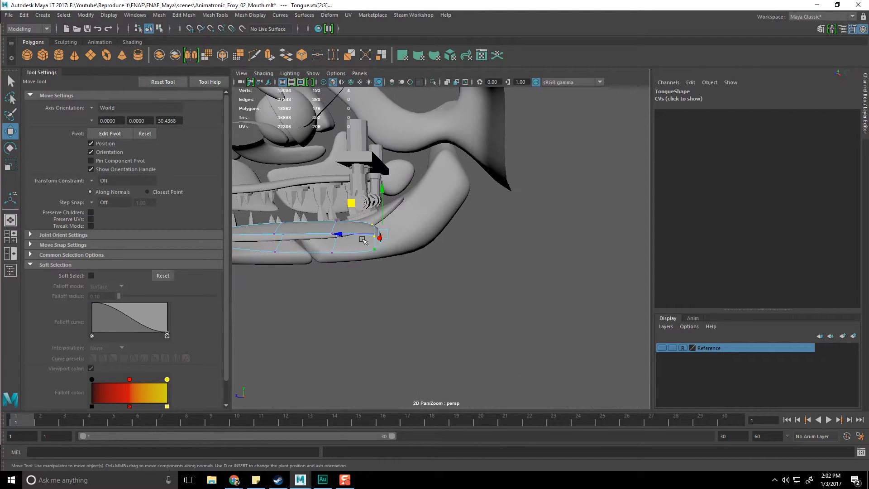
left_click_drag(358, 202, 418, 187)
left_click_drag(460, 168, 462, 168)
middle_click_drag(462, 169, 537, 174, "alt")
left_click_drag(537, 174, 521, 154, "alt")
Move the tongue's middle row of vertices backward to follow the lower gum's curve.
left_click_drag(389, 199, 448, 268)
left_click_drag(448, 268, 430, 247, "alt")
left_click_drag(364, 195, 417, 199)
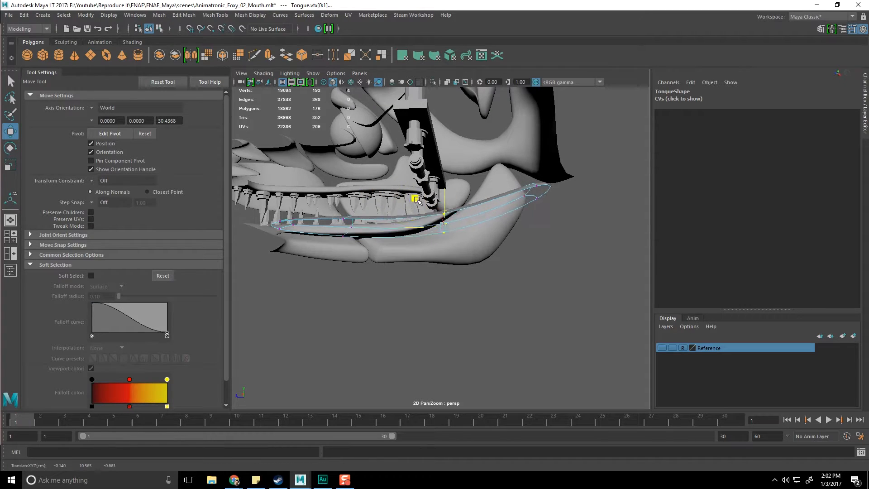
Undo the last tongue vertex change and scale the tongue's middle vertices slightly.
middle_click_drag(422, 198, 429, 209, "alt")
left_click_drag(429, 209, 454, 275)
key("ctrl+z")
key("r")
mouse_move(435, 243)
left_mouse_down()
mouse_move(457, 244)
mouse_move(438, 228)
left_mouse_up()
left_click_drag(527, 281, 444, 267, "alt")
key("w")
Select the tongue's rear-end vertices and adjust their position and scale to shape its back end.
left_click_drag(444, 267, 486, 240, "alt")
left_click_drag(414, 256, 458, 297)
left_click_drag(458, 296, 419, 308, "alt")
mouse_move(417, 261)
left_mouse_down("alt")
mouse_move(408, 257)
mouse_move(422, 265)
mouse_move(419, 253)
left_mouse_up("alt")
left_click_drag(410, 290, 375, 259, "alt")
left_click_drag(379, 274, 540, 292, "alt")
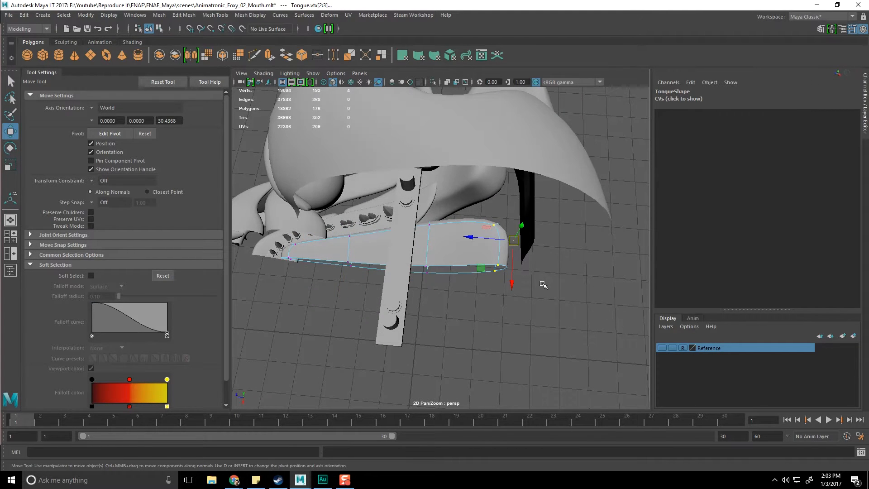
key("r")
key("w")
Examine the tongue's shape and its fit between the lower teeth from the front.
left_click_drag(532, 282, 502, 318, "alt")
key("q")
left_click_drag(409, 312, 436, 314, "alt")
left_click(437, 284)
key("w")
left_click(419, 275)
scroll(430, 294, "up", 3)
scroll(431, 276, "down", 2)
left_click_drag(431, 273, 424, 276, "alt")
Insert a lengthwise edge loop along the tongue.
key("F8")
right_click_drag(407, 257, 369, 271, "shift")
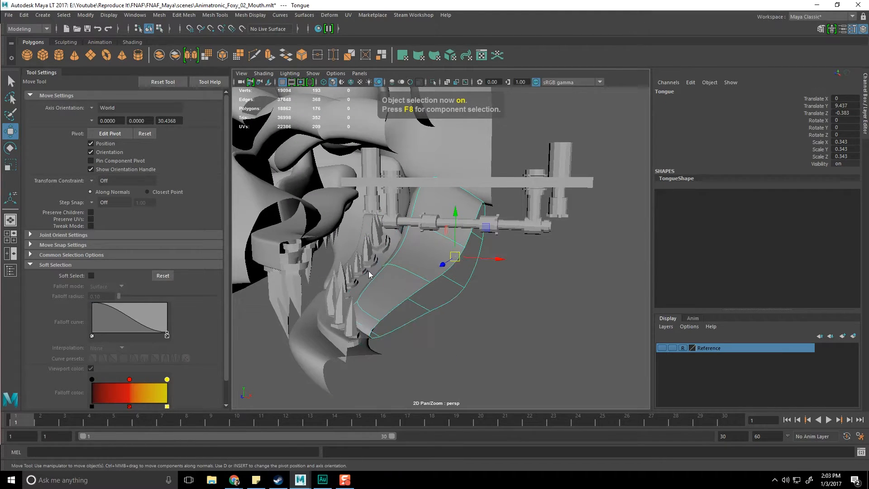
left_click(418, 283)
key("ctrl+z")
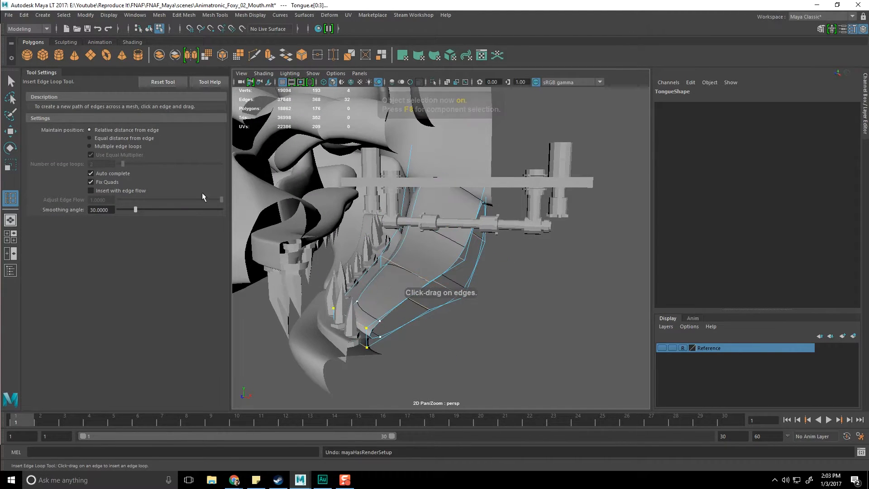
left_click(409, 272)
left_click_drag(423, 278, 410, 290, "alt")
Reposition the scale pivot of the tongue's new lengthwise edge loop and scale the loop vertically to round the surface.
key("w")
key("r")
key("d")
left_click(432, 271)
key("d")
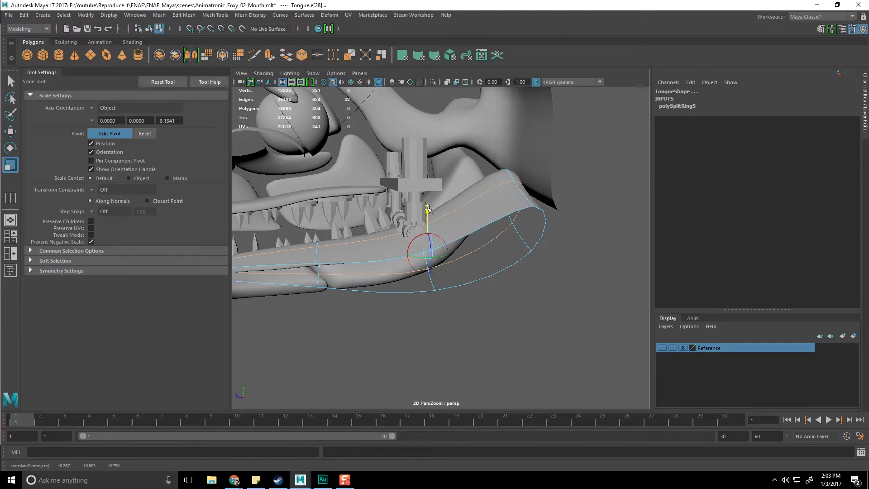
key("d")
left_click_drag(430, 247, 442, 256, "alt")
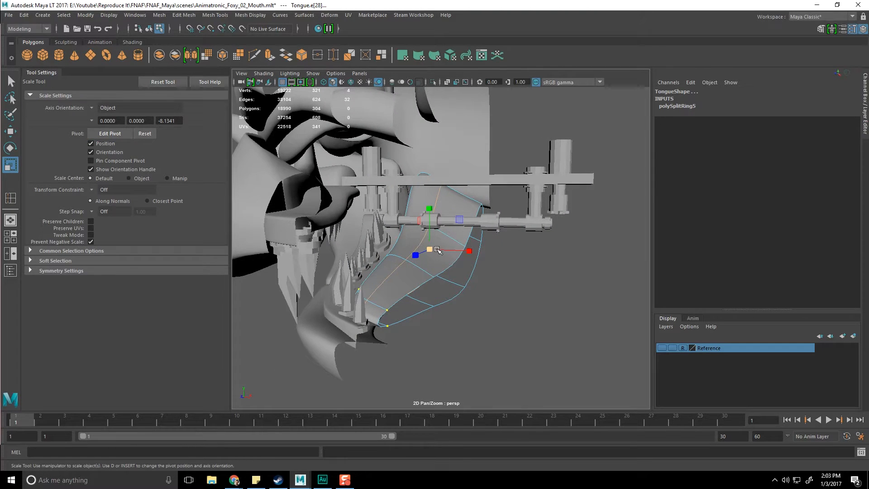
left_click_drag(445, 250, 430, 206, "alt")
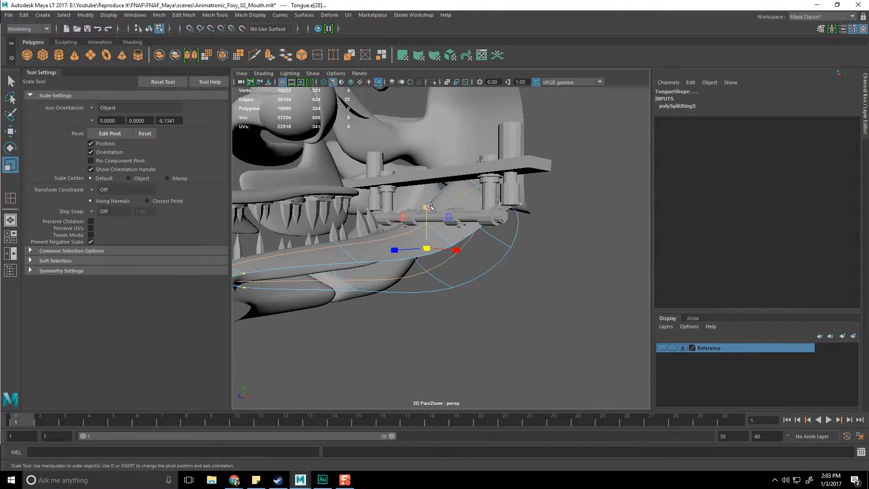
left_click_drag(394, 227, 434, 270, "alt")
Raise two of the tongue's lengthwise edges one at a time and save the scene.
key("w")
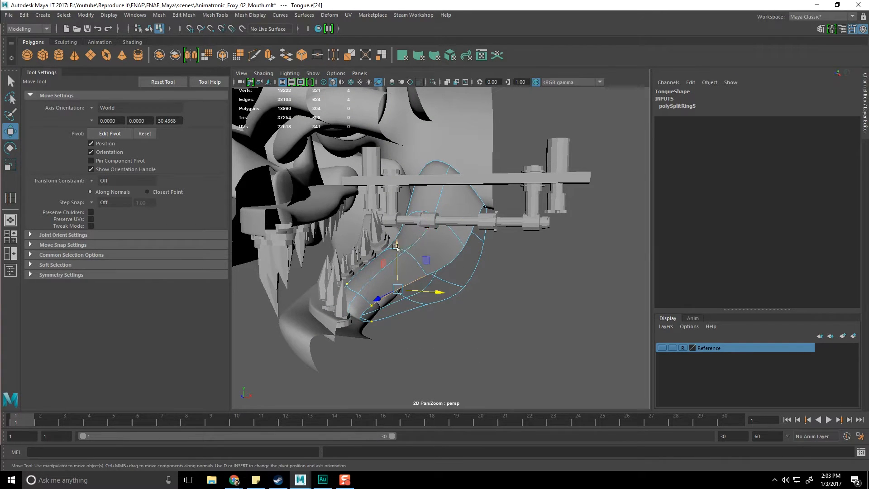
left_click_drag(395, 245, 398, 232)
left_click_drag(452, 215, 452, 202)
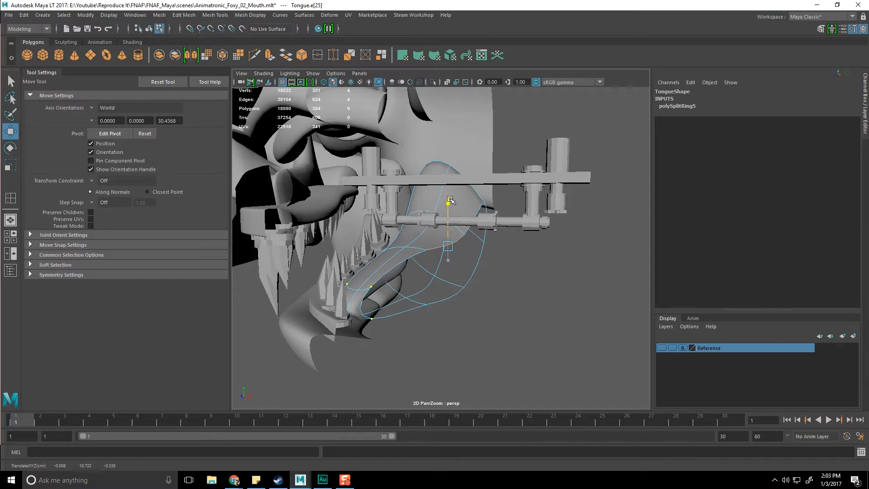
mouse_move(515, 237)
left_mouse_down("alt")
mouse_move(462, 253)
mouse_move(532, 235)
mouse_move(524, 235)
left_mouse_up("alt")
key("ctrl+s")
Switch to object mode and examine the tongue's fit in the closed mouth from around the whole head.
left_click(531, 276)
key("q")
scroll(518, 300, "down", 7)
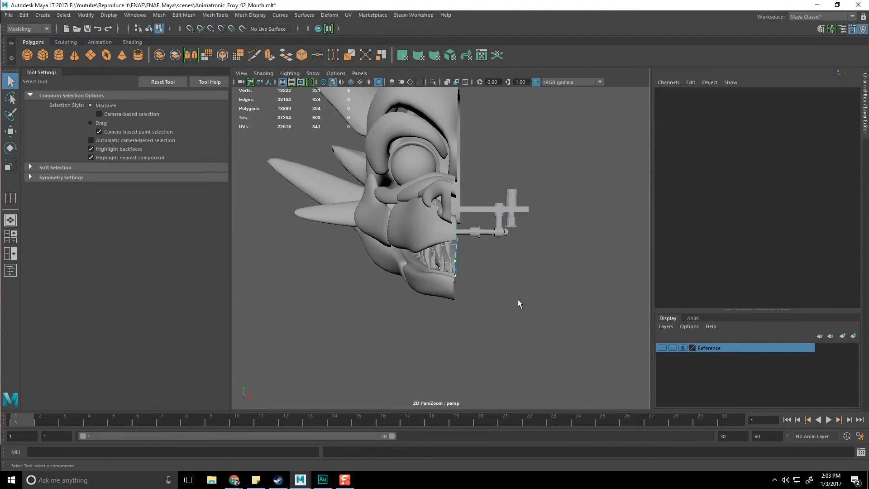
middle_click_drag(512, 307, 494, 324, "alt")
left_click_drag(456, 319, 470, 318, "alt")
key("F8")
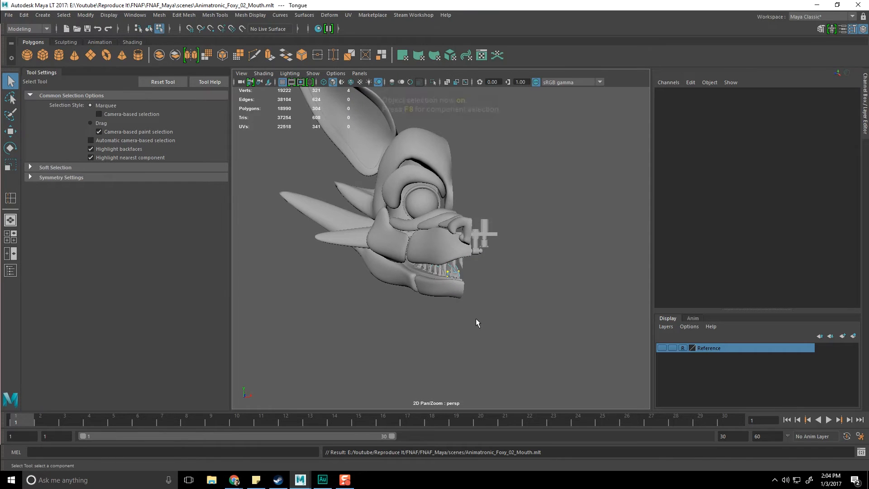
key("F8")
key("ctrl+a")
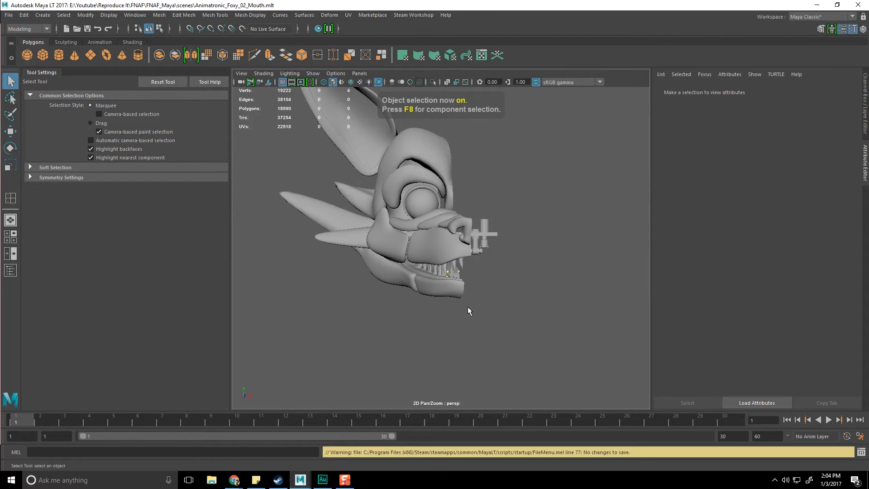
left_click_drag(468, 306, 468, 303, "alt")
left_click_drag(561, 298, 508, 314, "alt")
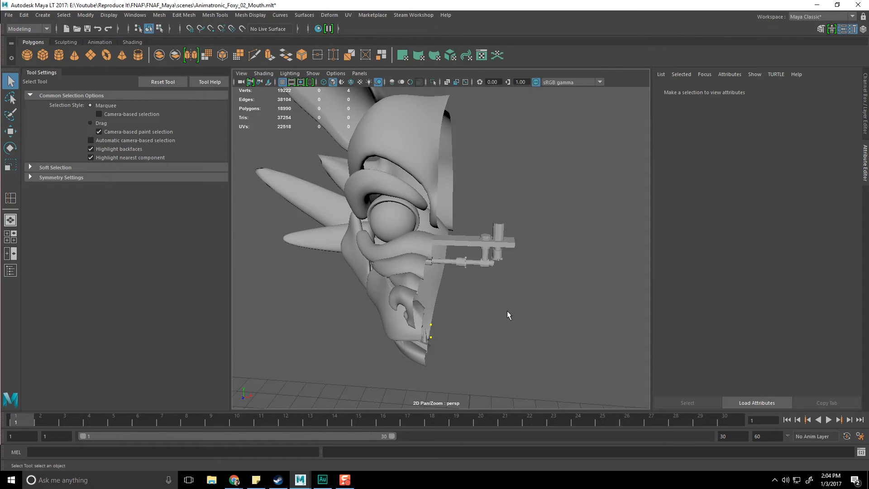
Switch the tongue to vertex mode and clear its leftover vertex selection.
key("F8")
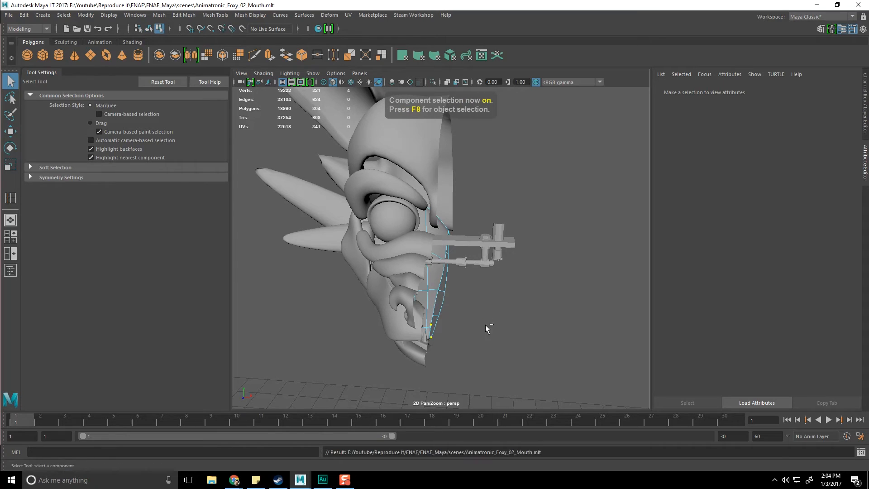
left_click_drag(486, 324, 449, 346, "alt")
right_click_drag(429, 230, 406, 316)
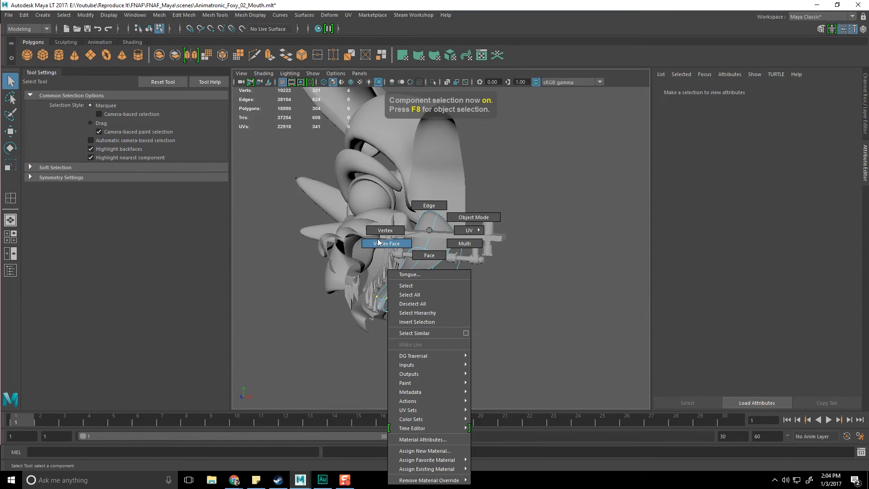
right_click_drag(378, 239, 380, 231)
left_click(455, 304)
scroll(453, 310, "up", 5)
Return to object mode, deselect everything, and save the scene.
key("F8")
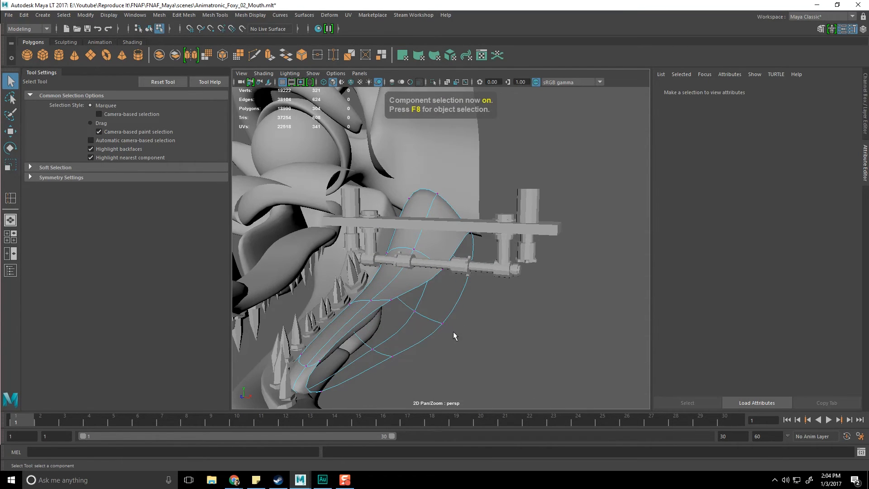
left_click(406, 295)
left_click(506, 340)
key("ctrl+s")
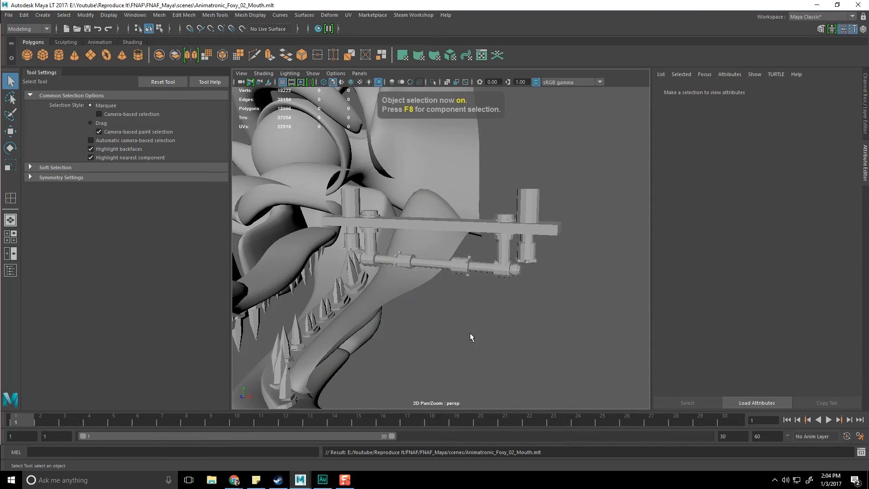
middle_click_drag(445, 320, 513, 297, "alt")
scroll(512, 297, "down", 6)
left_click_drag(384, 297, 452, 297, "alt")
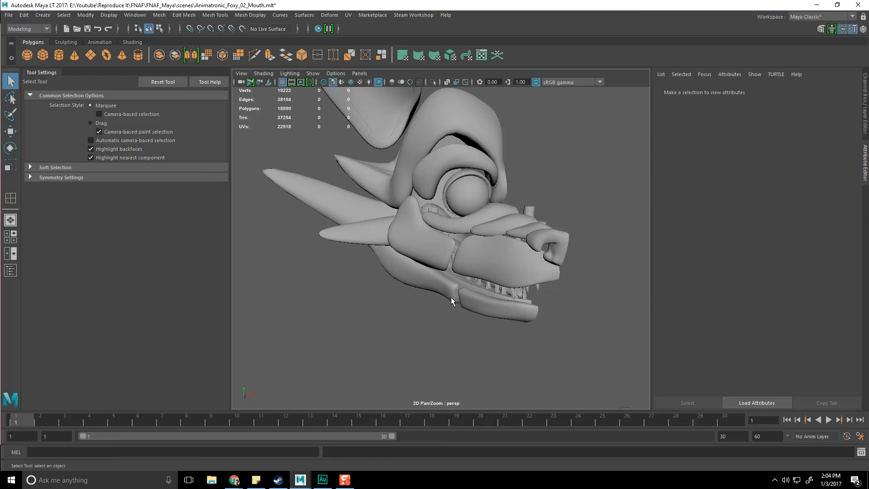